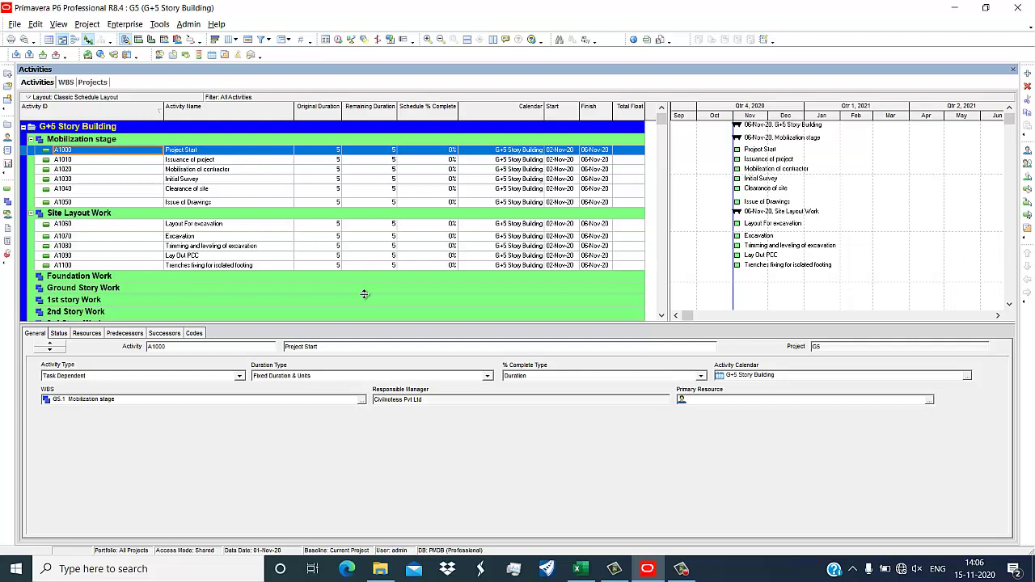
click(200, 380)
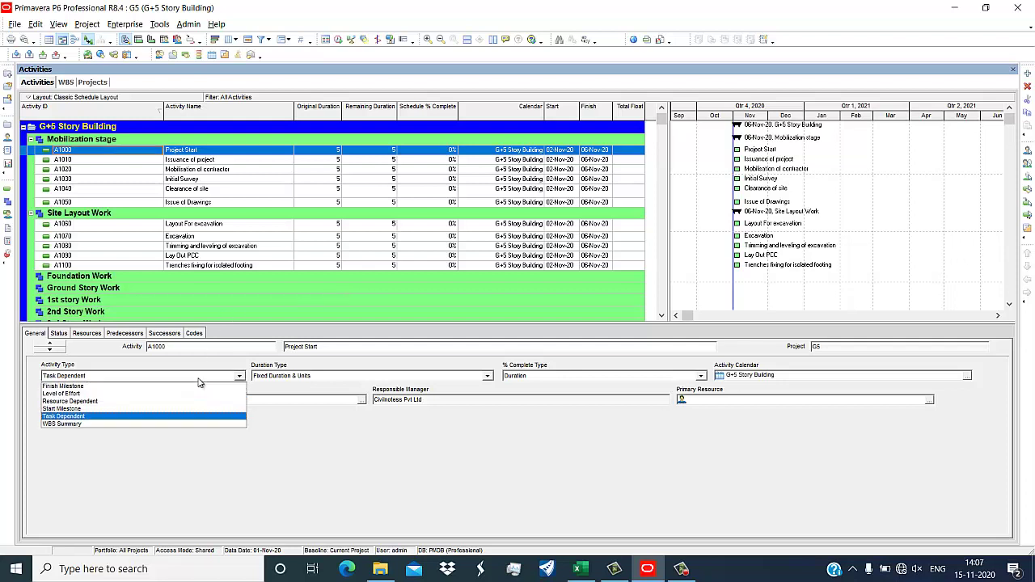
click(341, 197)
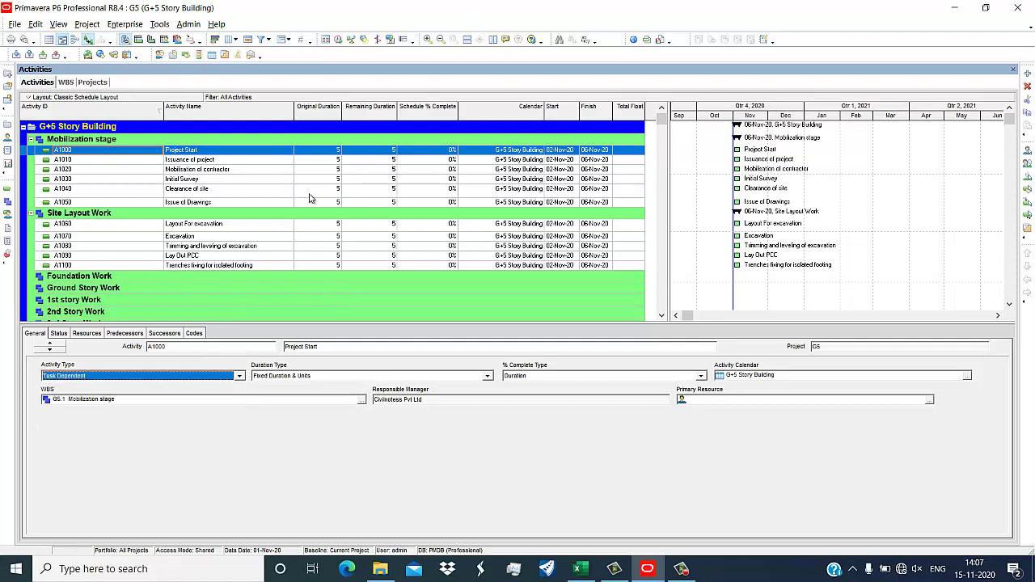
click(312, 190)
Step: Set the original duration of Project Start, Issuance of project and Mobilisation of contractor to 1 each
click(324, 151)
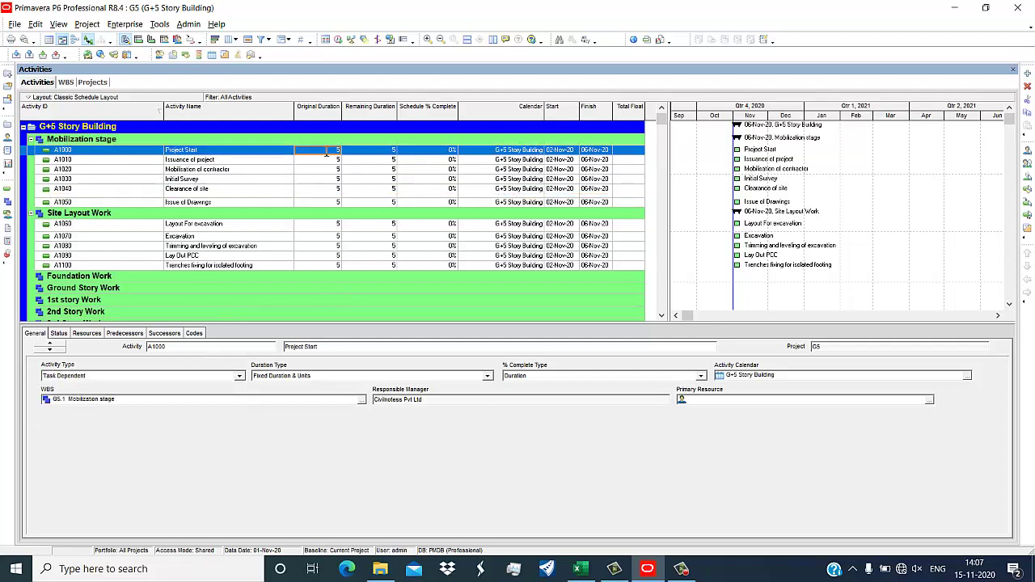
text(1)
click(327, 167)
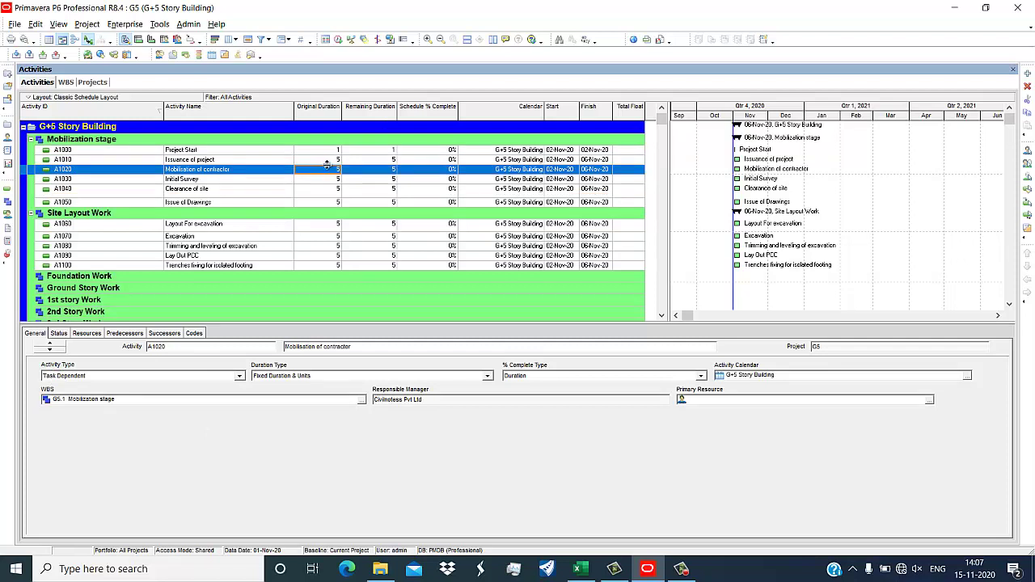
click(327, 160)
text(1)
click(326, 171)
text(1)
Step: Set the original durations of Initial Survey to 2, Clearance of site to 3 and Issue of Drawings to 1
click(332, 188)
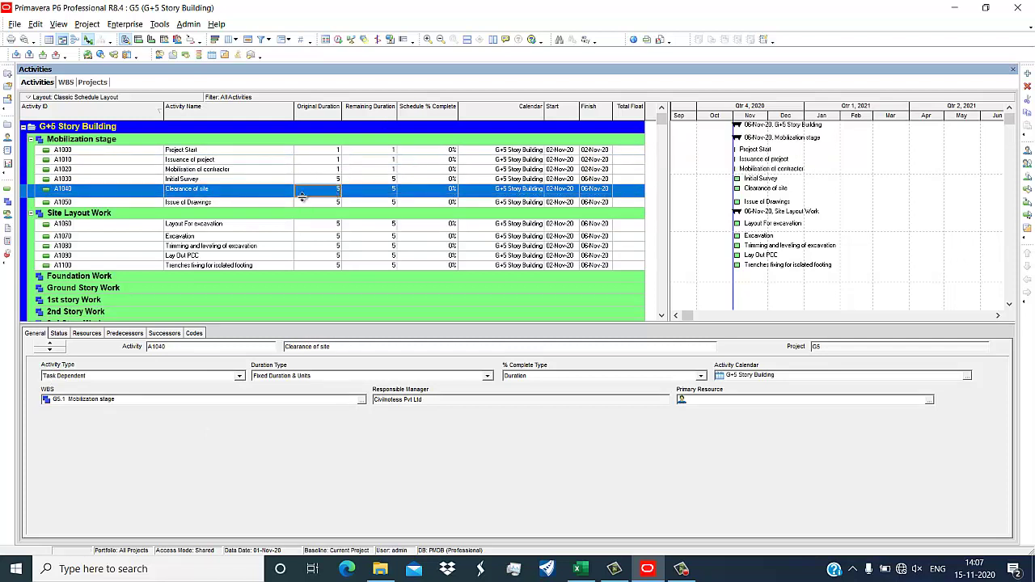
click(316, 181)
text(2)
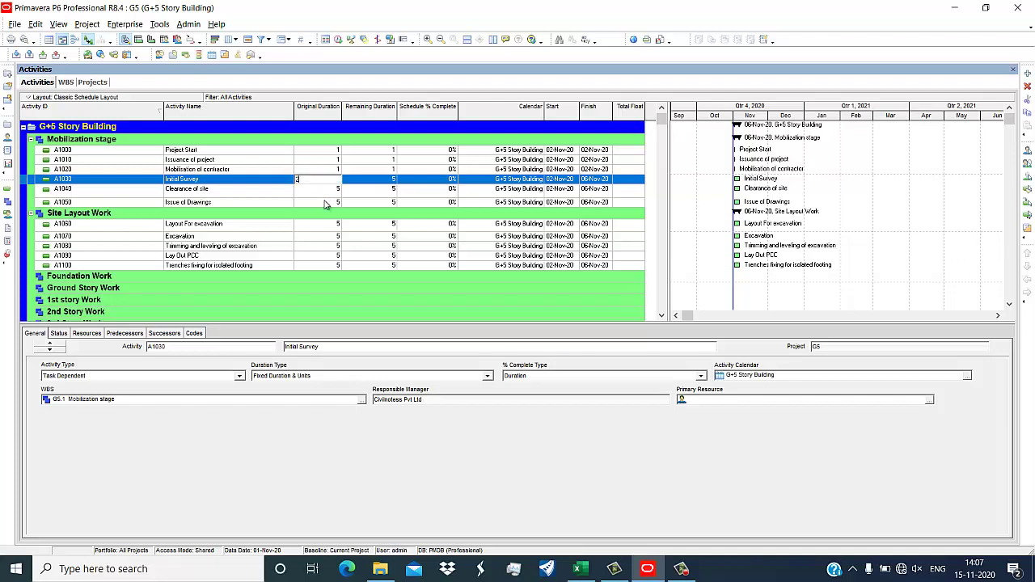
click(327, 191)
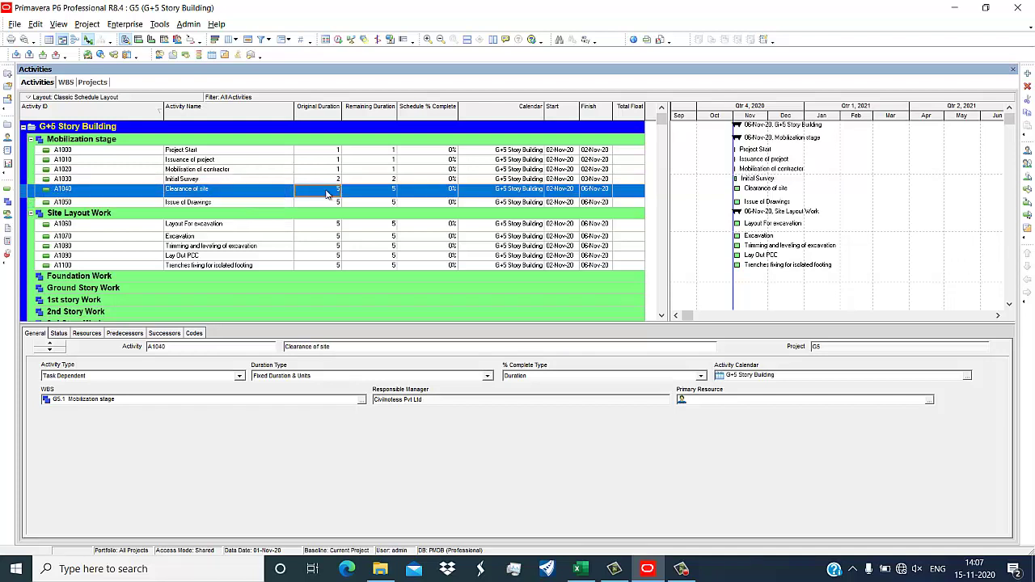
text(33)
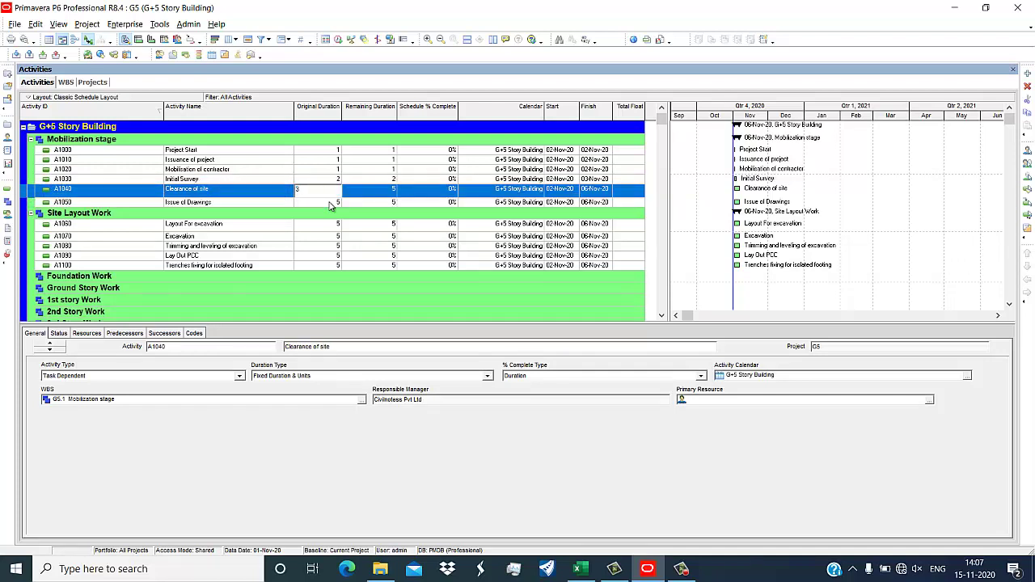
click(330, 203)
text(1)
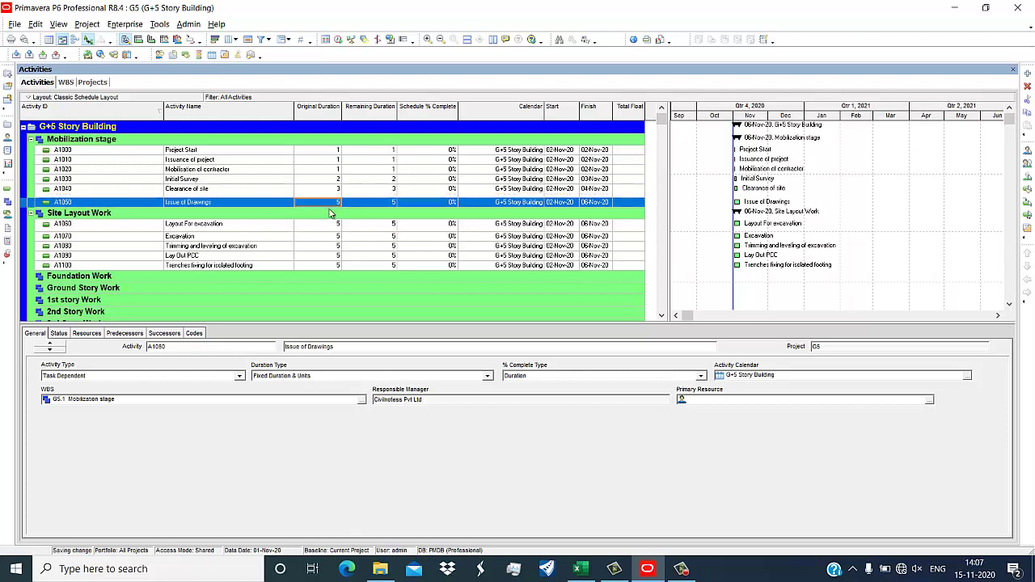
key(Return)
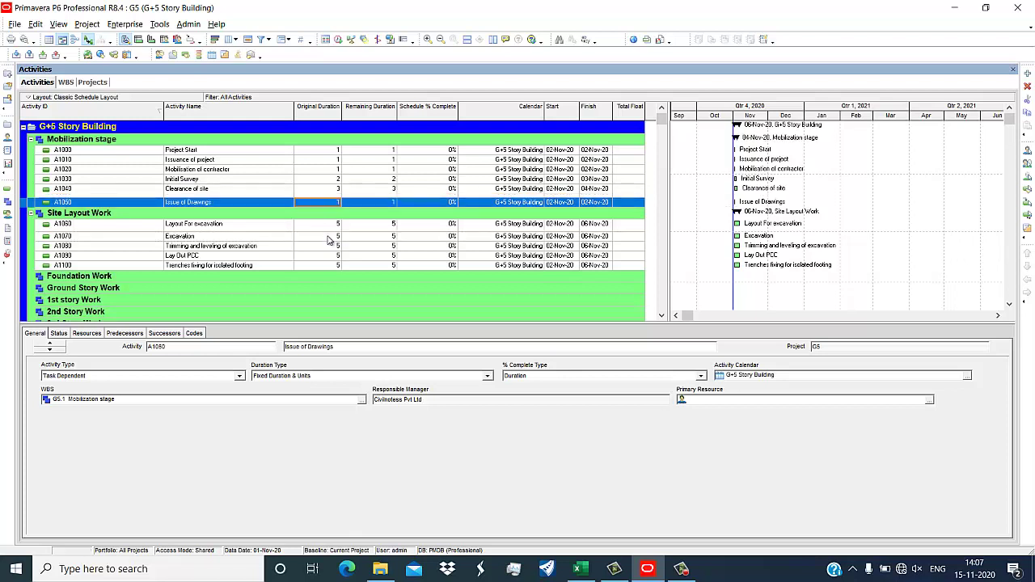
Step: Under Site Layout Work, set the original duration of Layout For excavation to 1 and Excavation to 3
click(331, 225)
text(1)
click(335, 263)
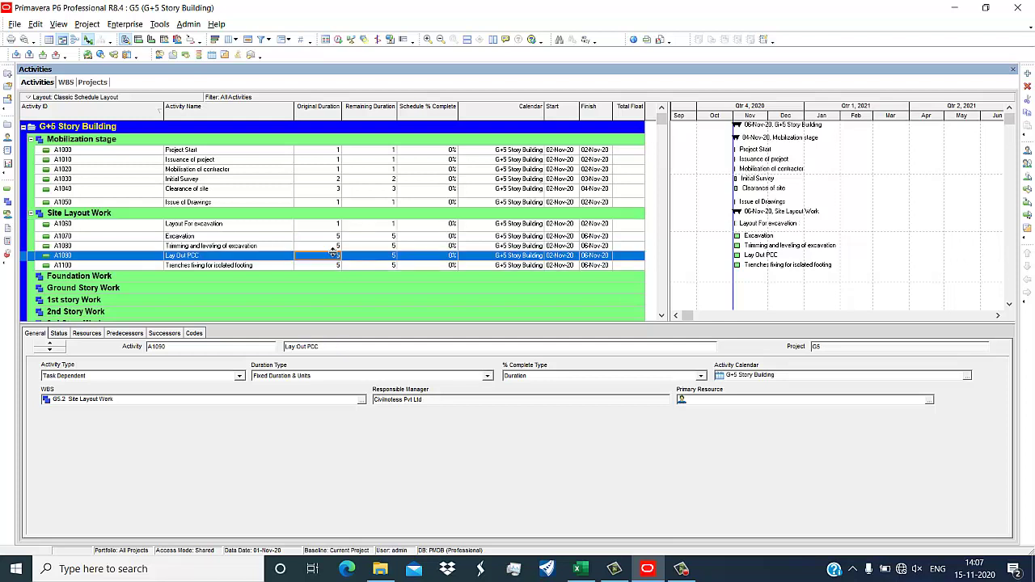
click(334, 237)
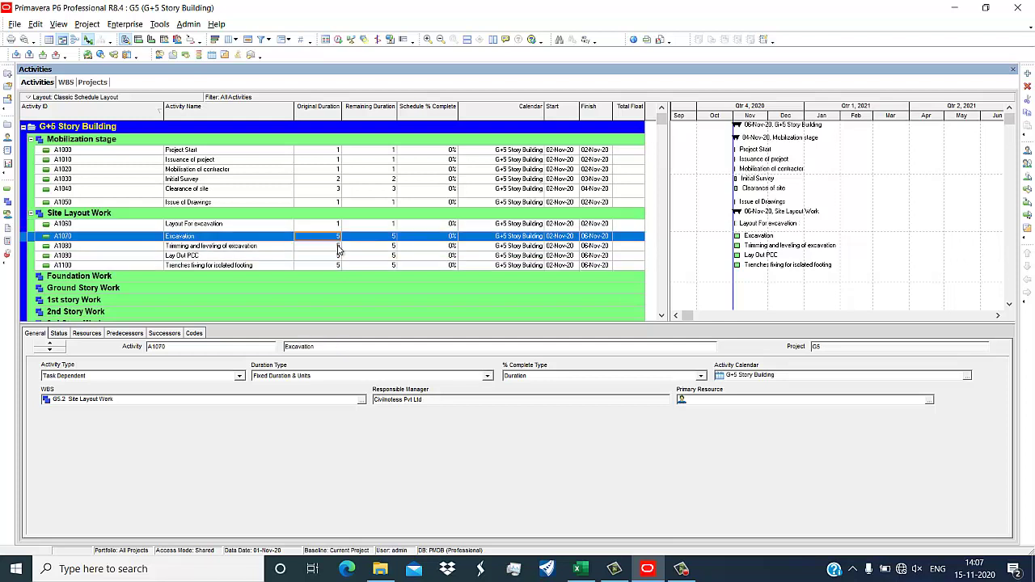
text(3)
key(Return)
Step: Set the original duration of Trimming and leveling of excavation to 1 and of Lay Out PCC to 2
click(334, 246)
text(1)
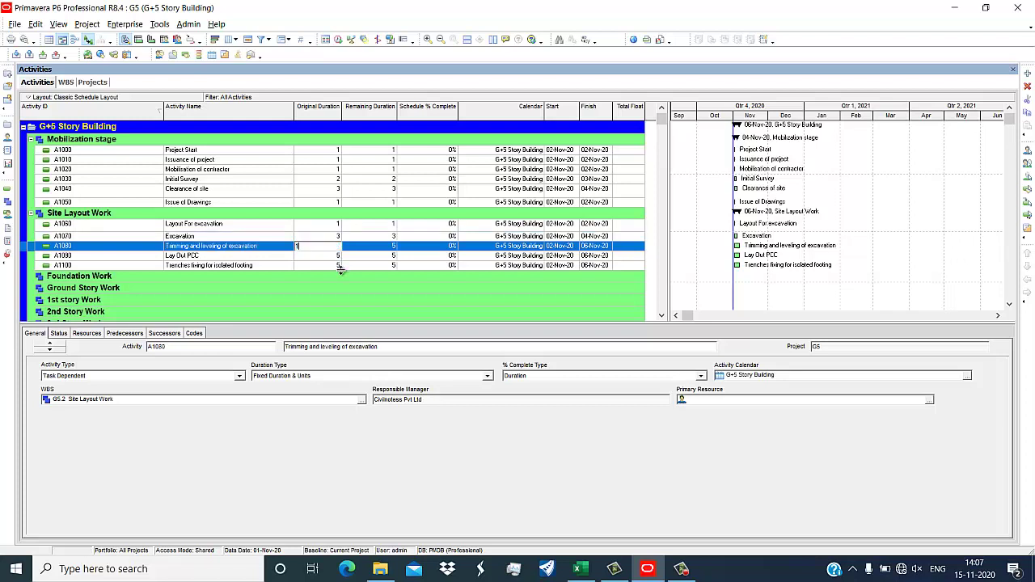
key(Return)
click(328, 256)
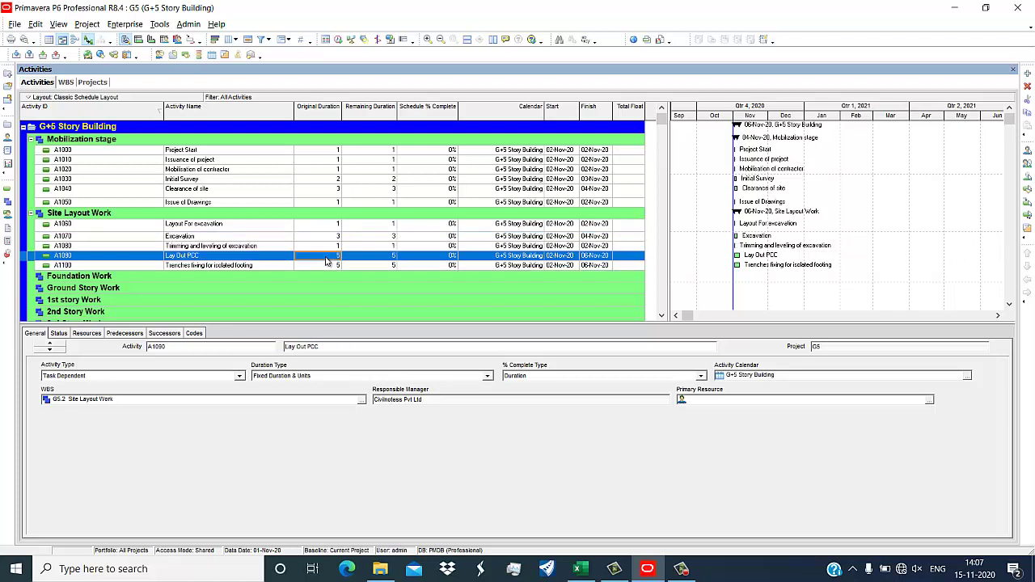
text(2)
key(Return)
Step: Set the original duration of Trenches fixing for isolated footing to 2
click(356, 236)
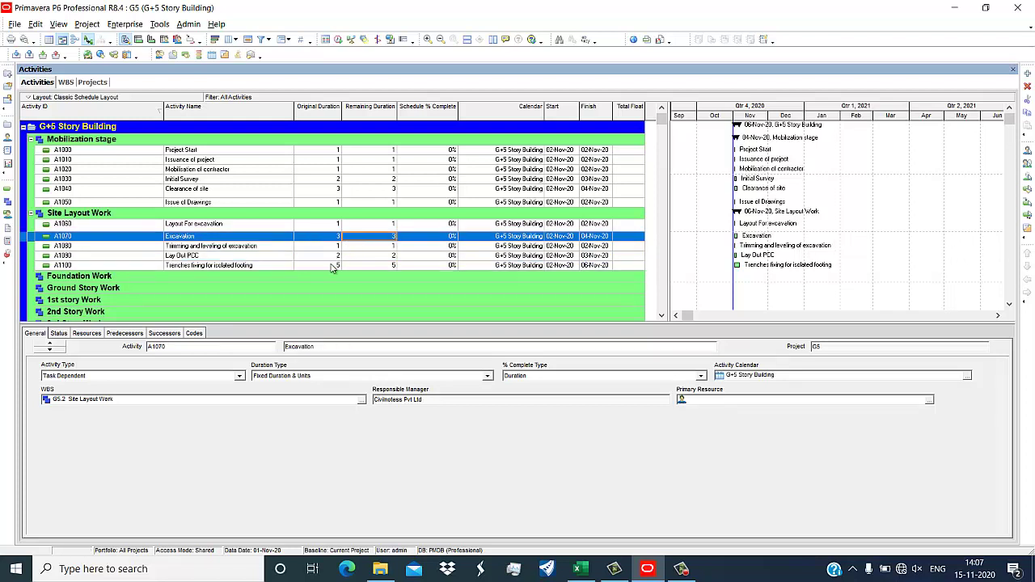
click(330, 265)
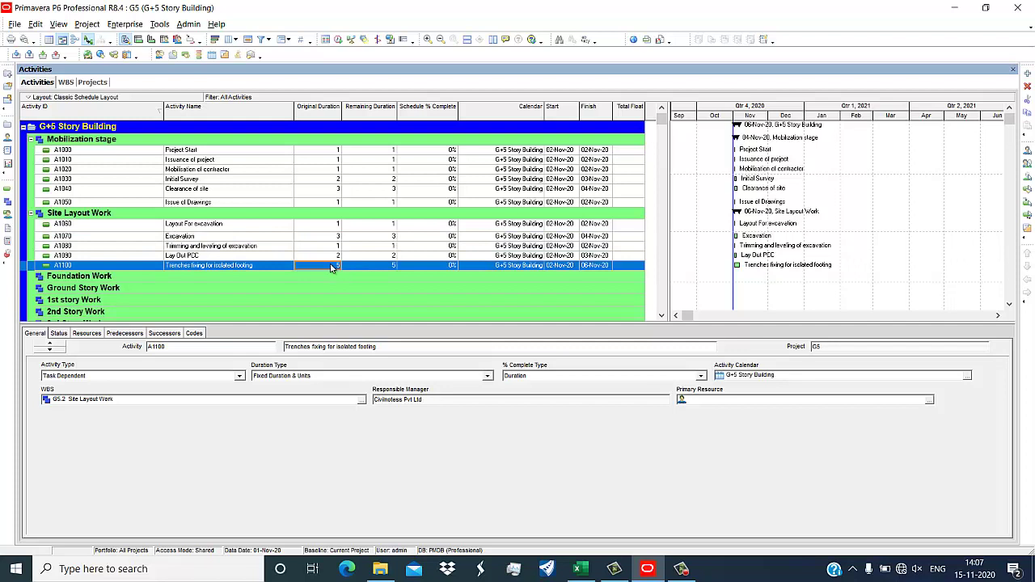
text(2)
key(Return)
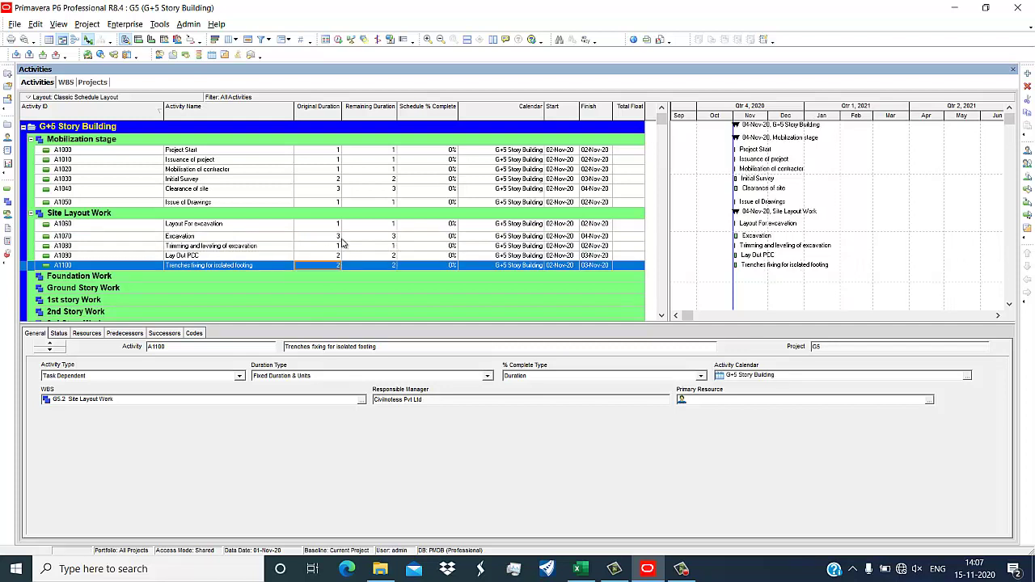
click(338, 236)
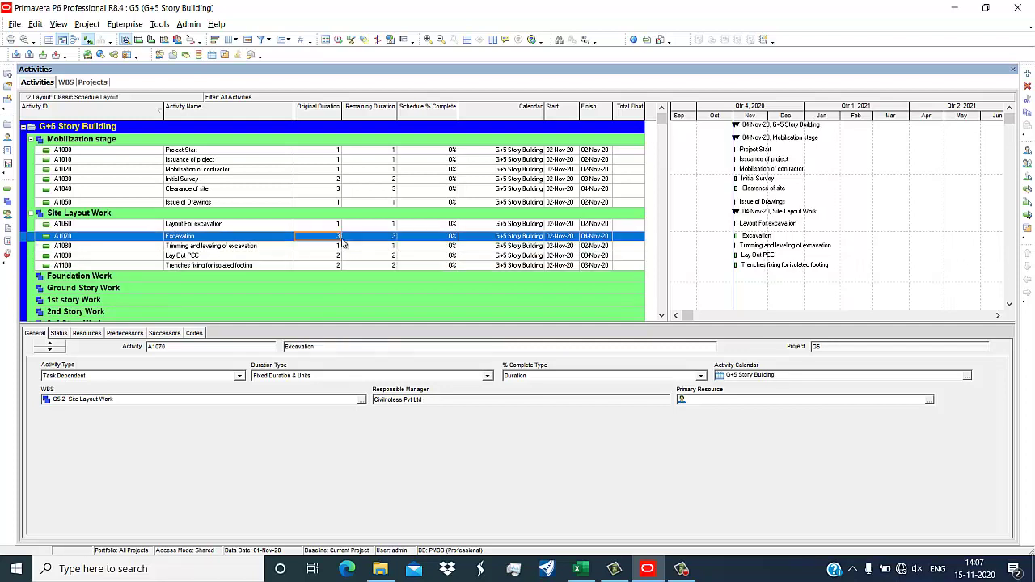
Step: Enlarge the Gantt chart timescale until individual days are shown around the activity bars
click(850, 217)
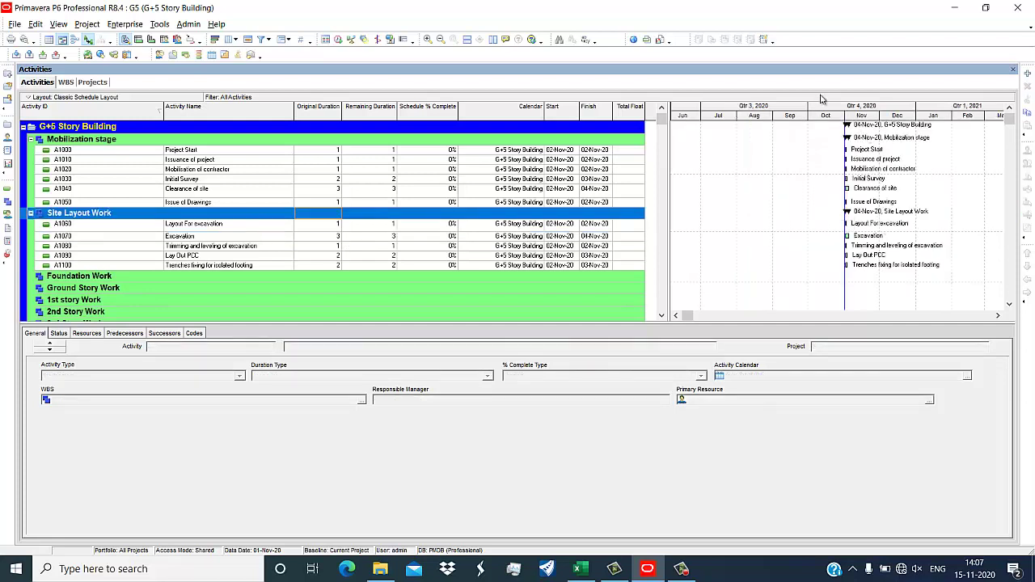
right_click(829, 146)
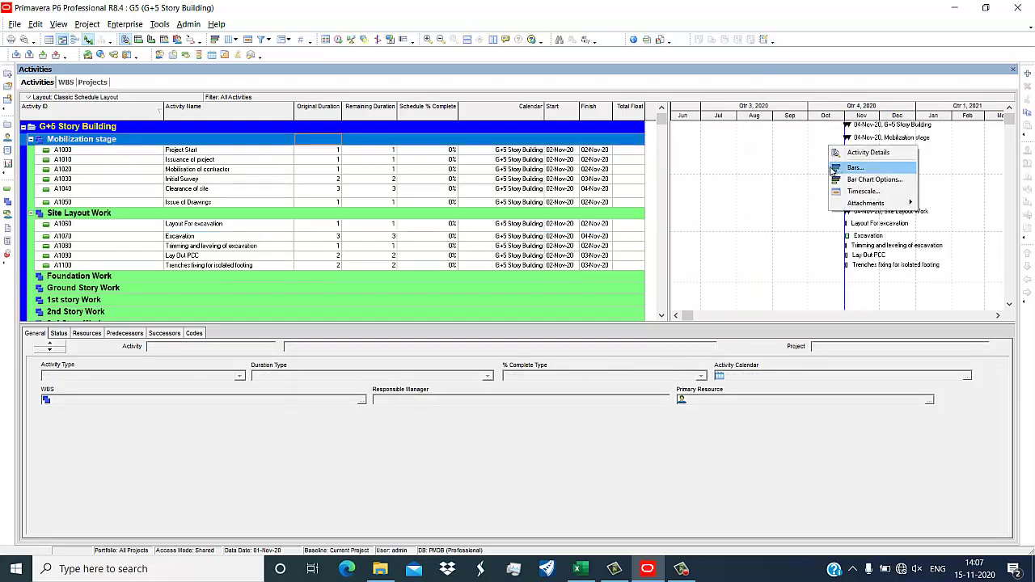
click(814, 179)
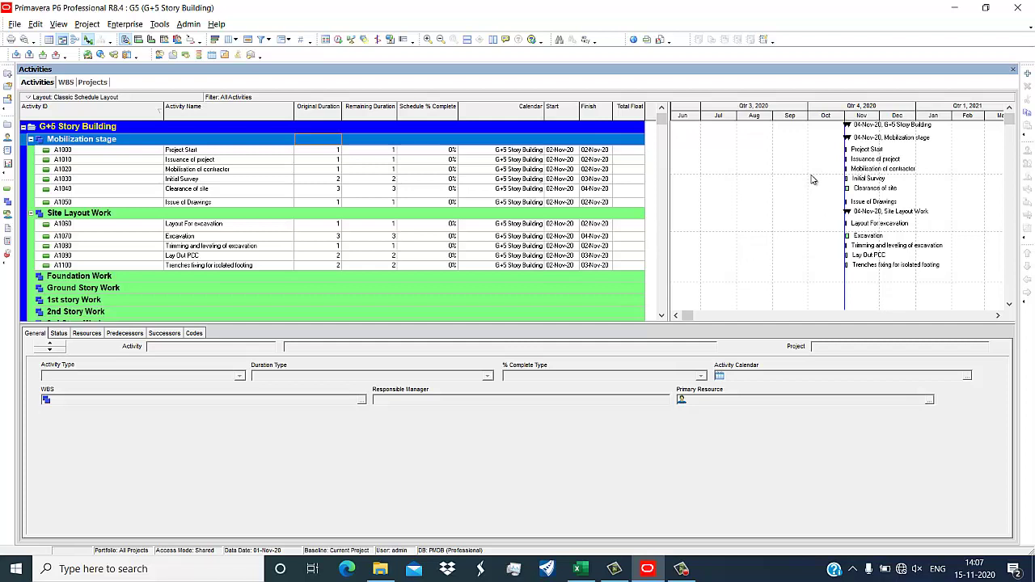
click(429, 40)
click(752, 169)
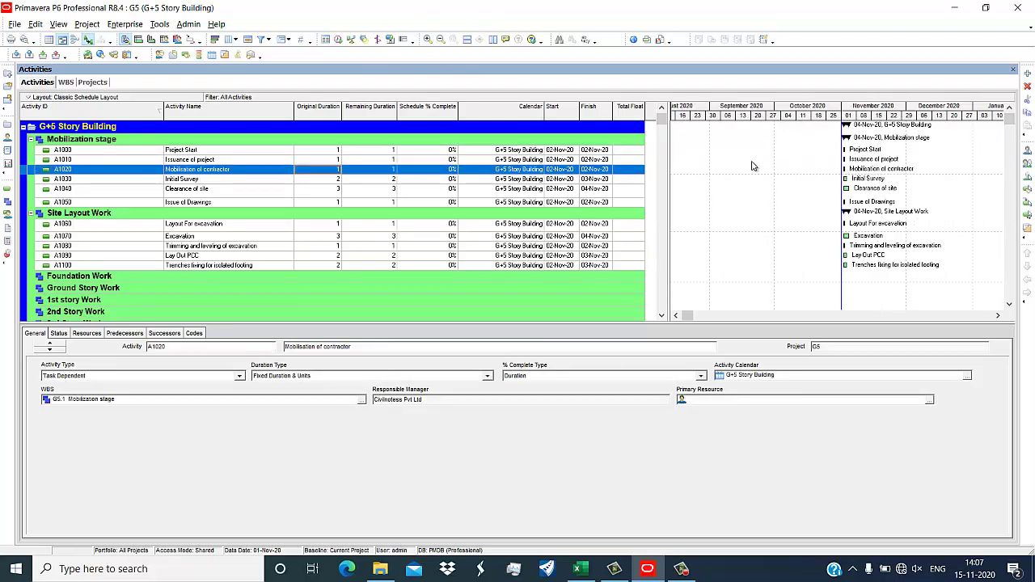
click(429, 41)
click(429, 41)
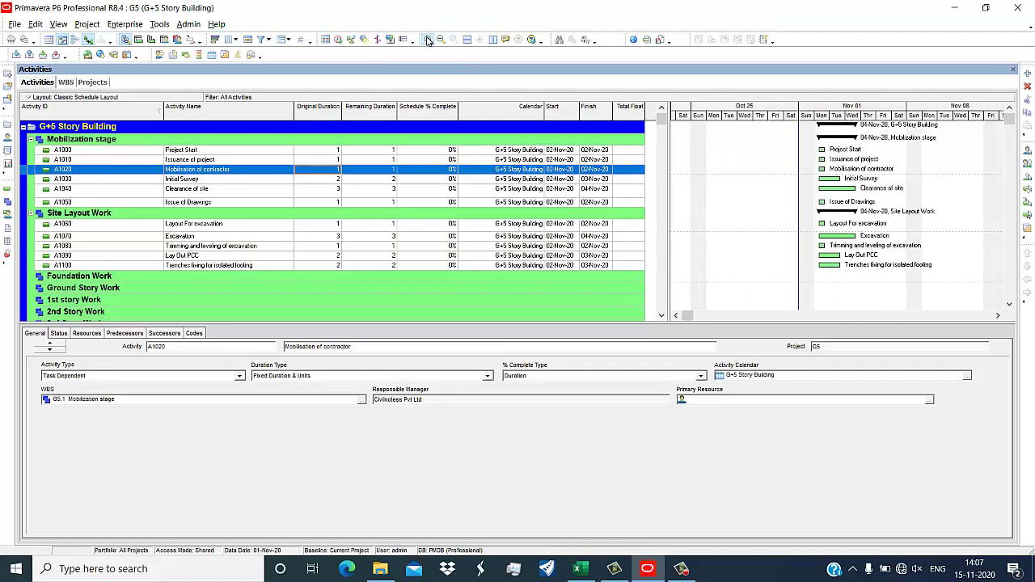
click(428, 40)
click(441, 40)
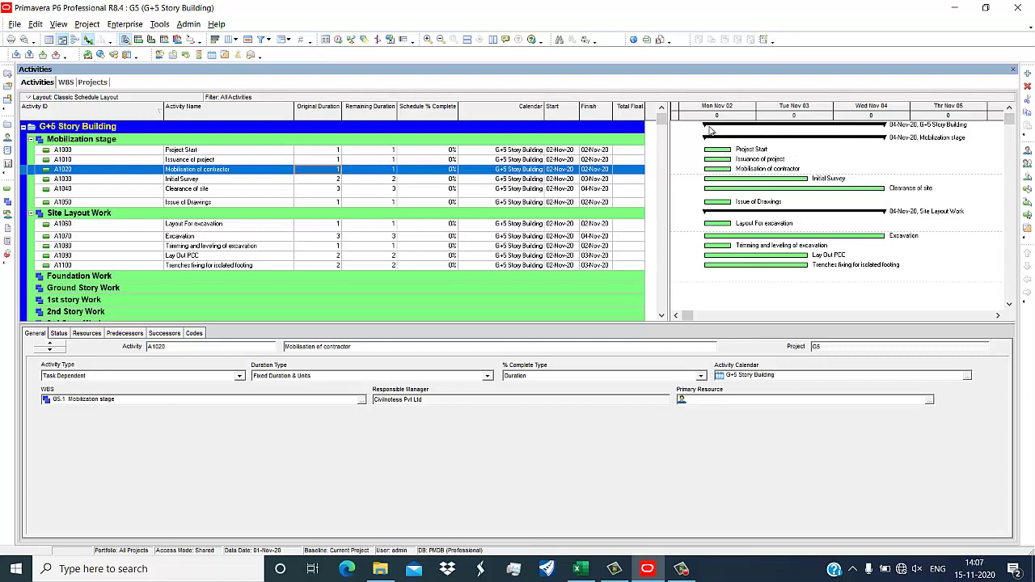
Step: Open the Gantt chart's Bars settings and widen the Name column to show the full bar names
right_click(687, 143)
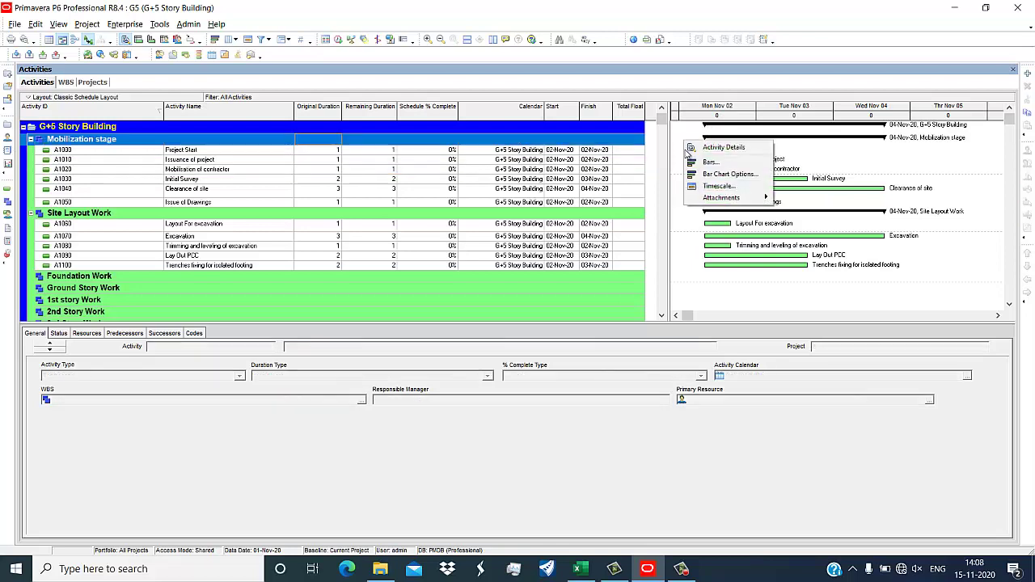
click(690, 162)
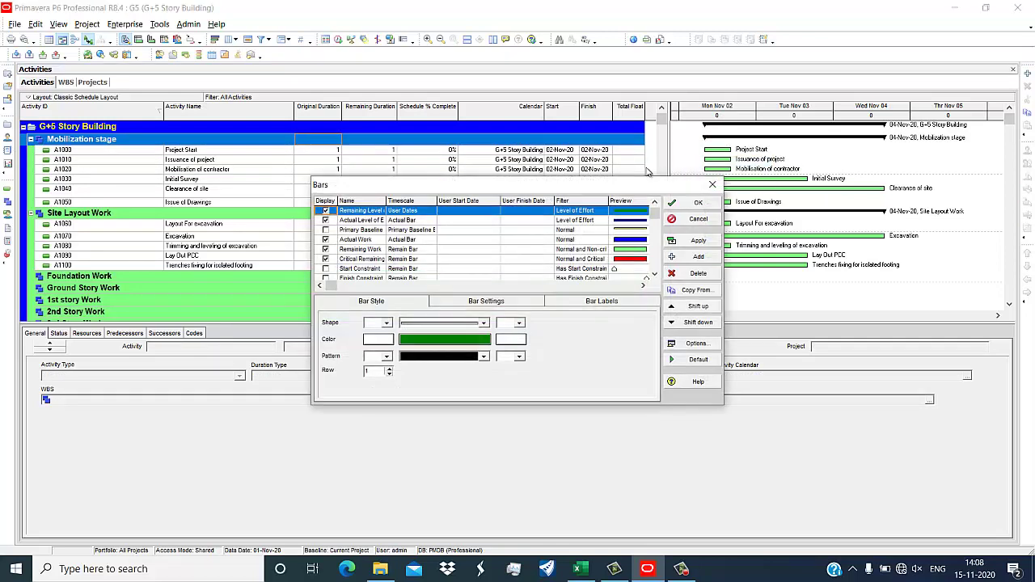
drag(386, 202, 423, 202)
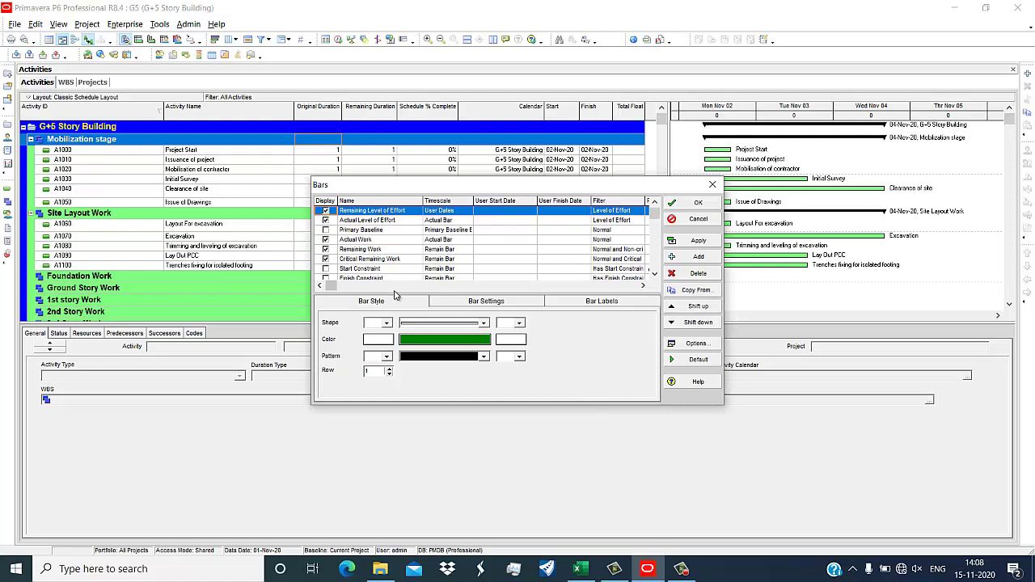
Step: Examine the filter and preview style of the listed bars, from level of effort through milestone, summary and baseline bars
click(643, 286)
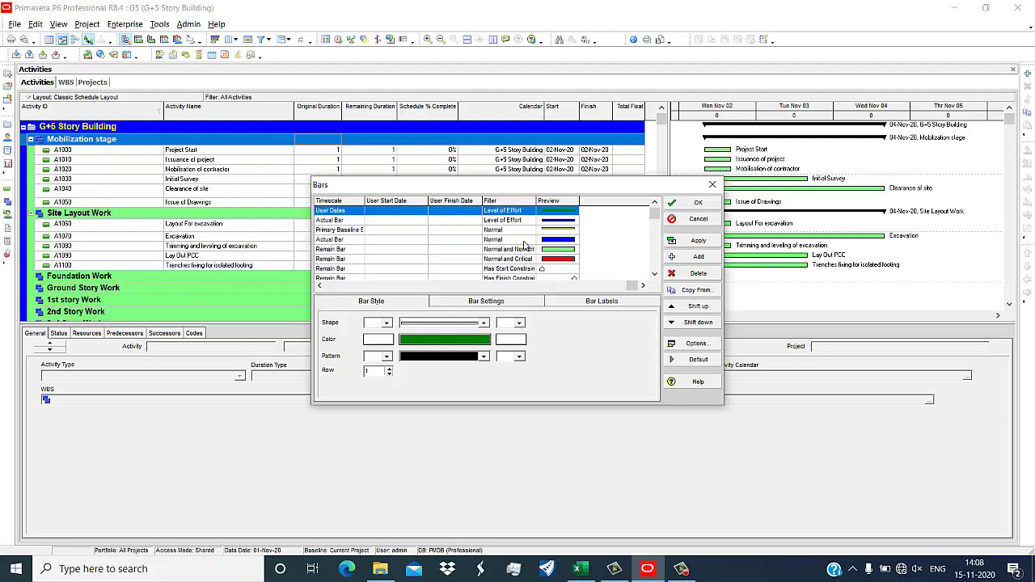
scroll(538, 248, down, 1)
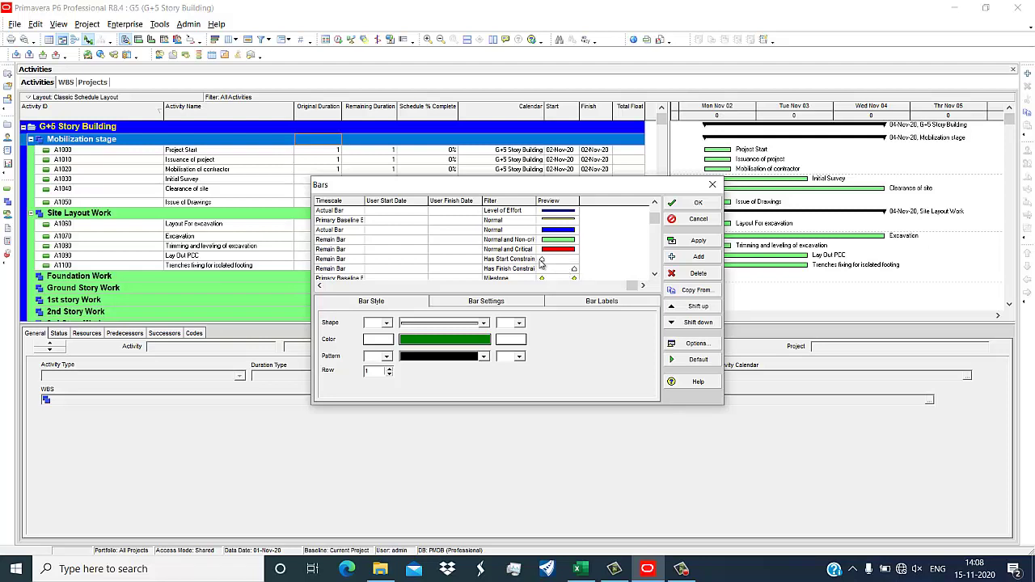
scroll(528, 271, down, 2)
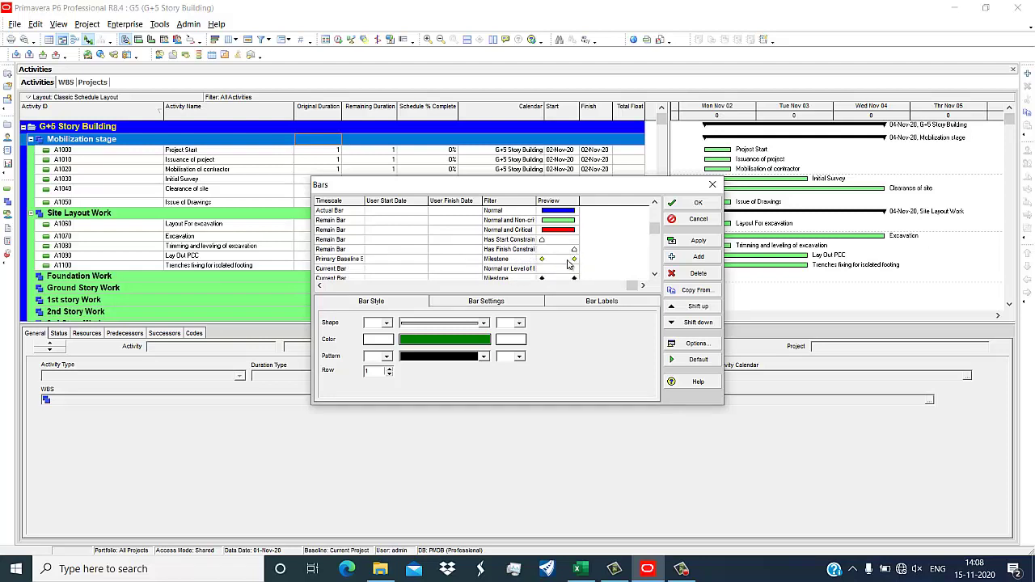
scroll(535, 267, down, 3)
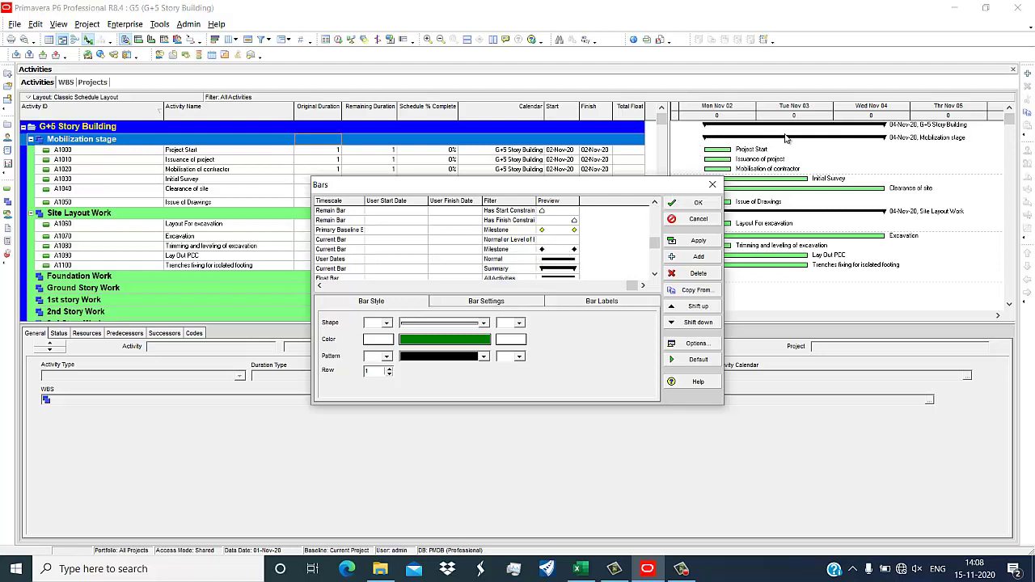
scroll(530, 271, down, 1)
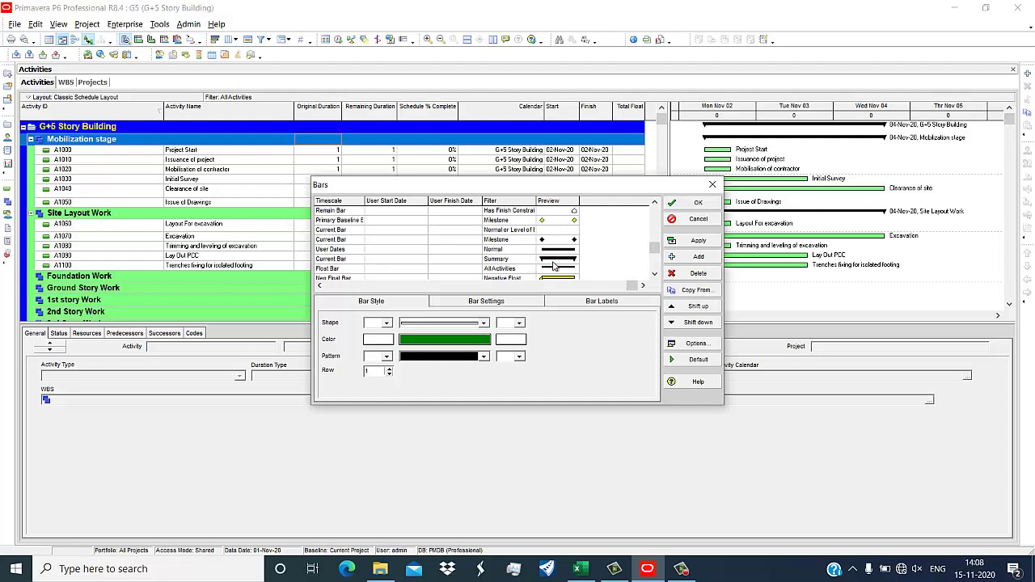
scroll(554, 265, down, 3)
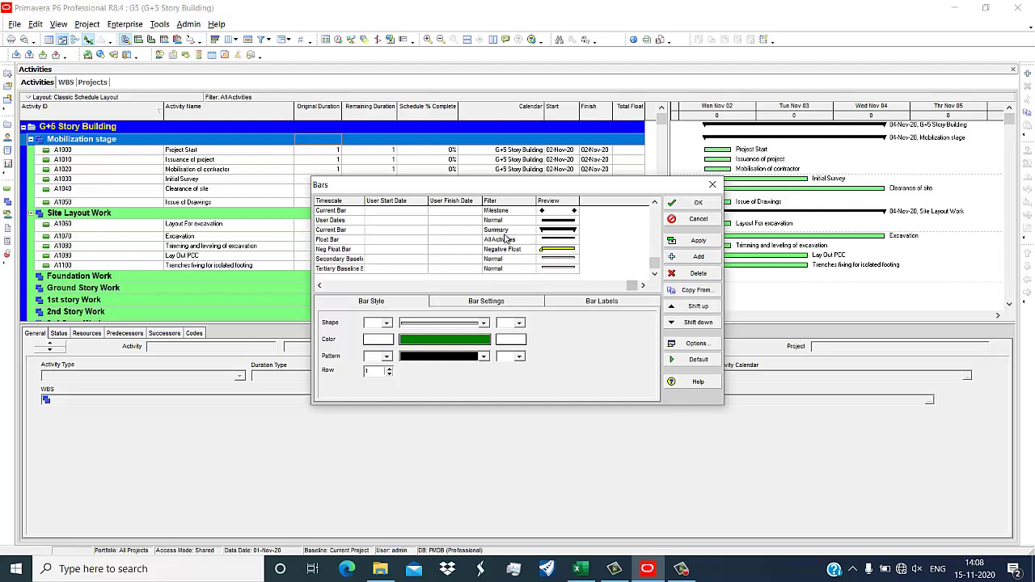
scroll(496, 249, up, 5)
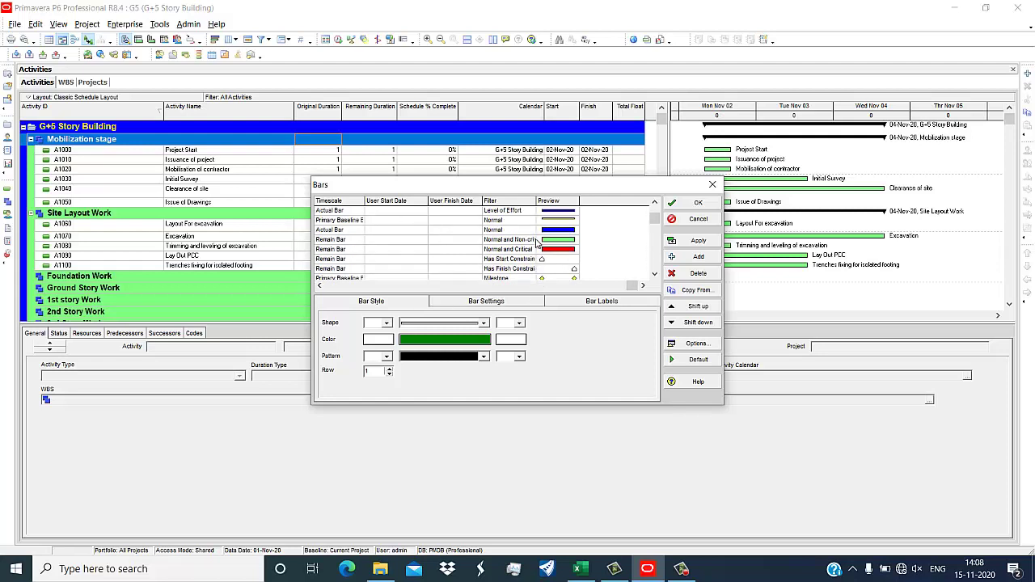
scroll(339, 231, down, 5)
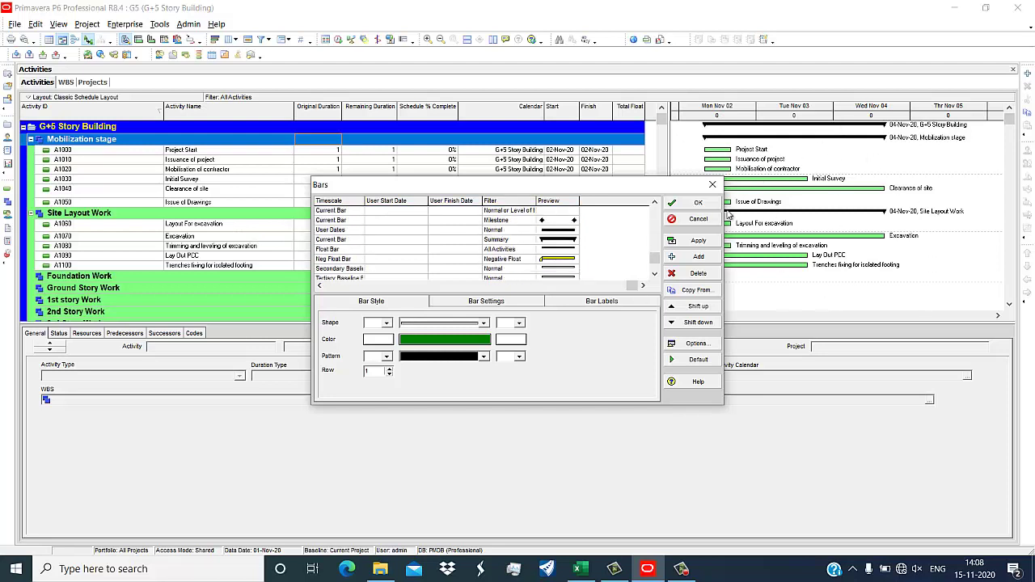
Step: Dismiss the Bars settings without changes and set the activity type of Project Start to Start Milestone
click(700, 220)
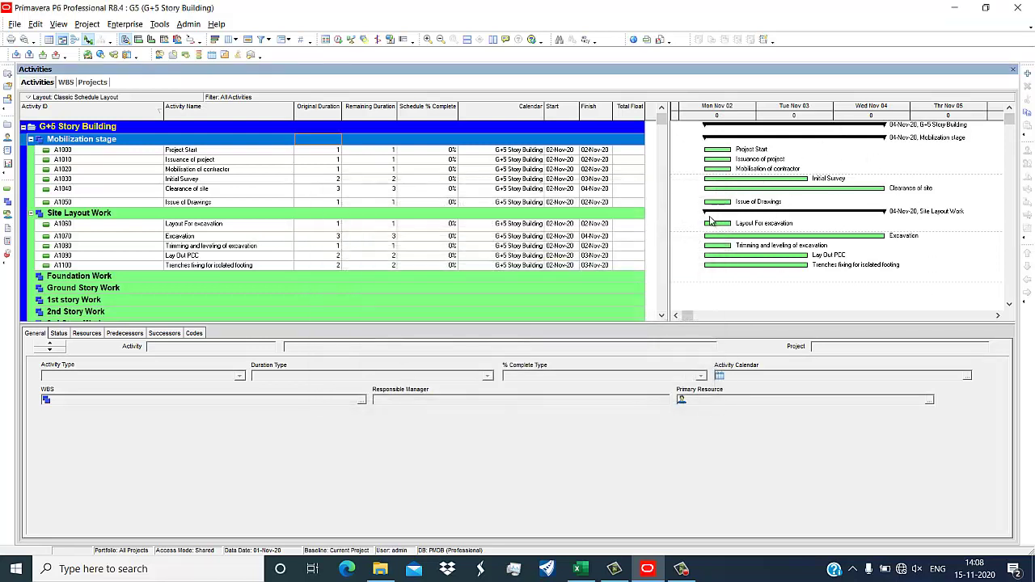
click(197, 153)
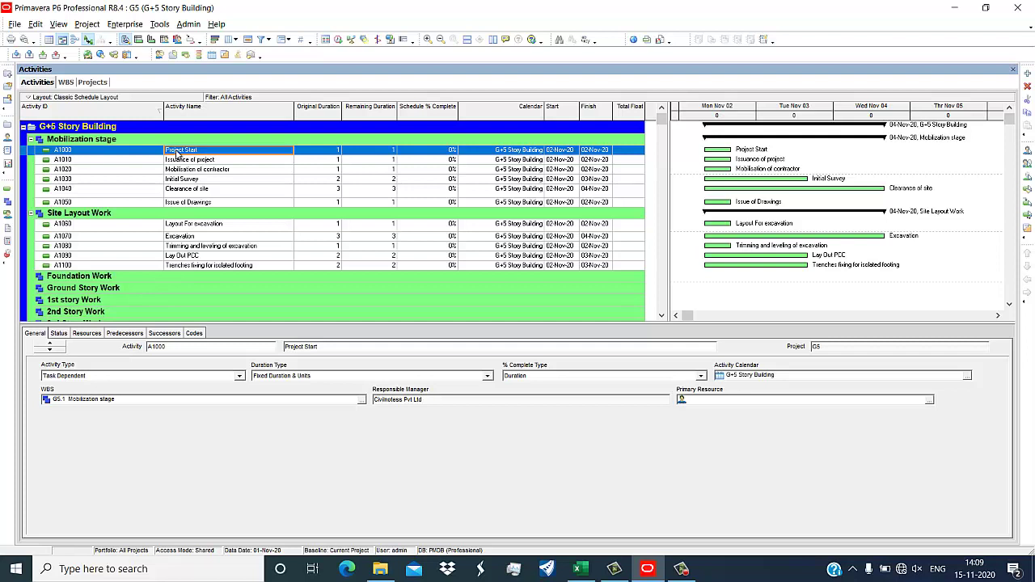
click(191, 376)
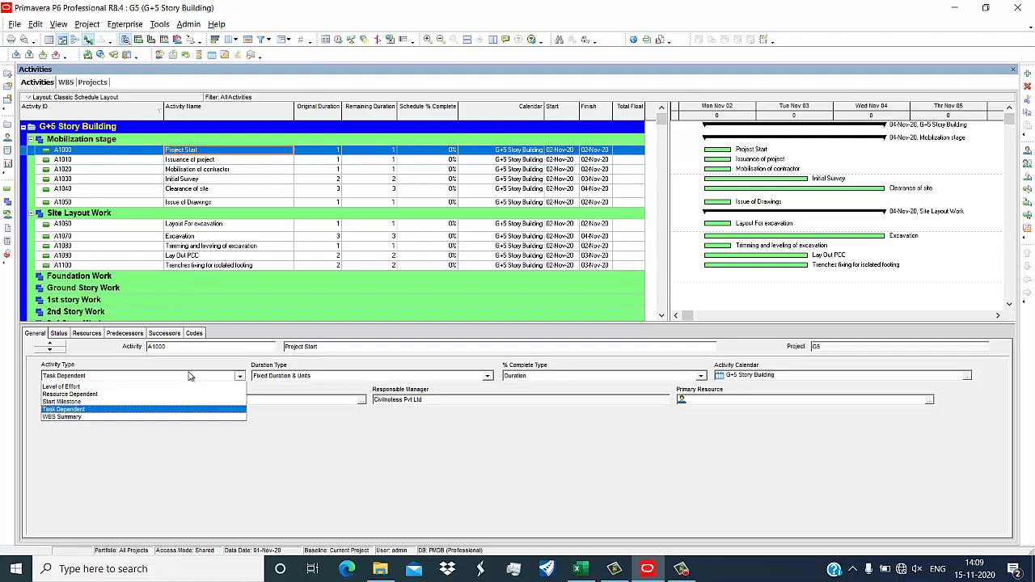
click(90, 409)
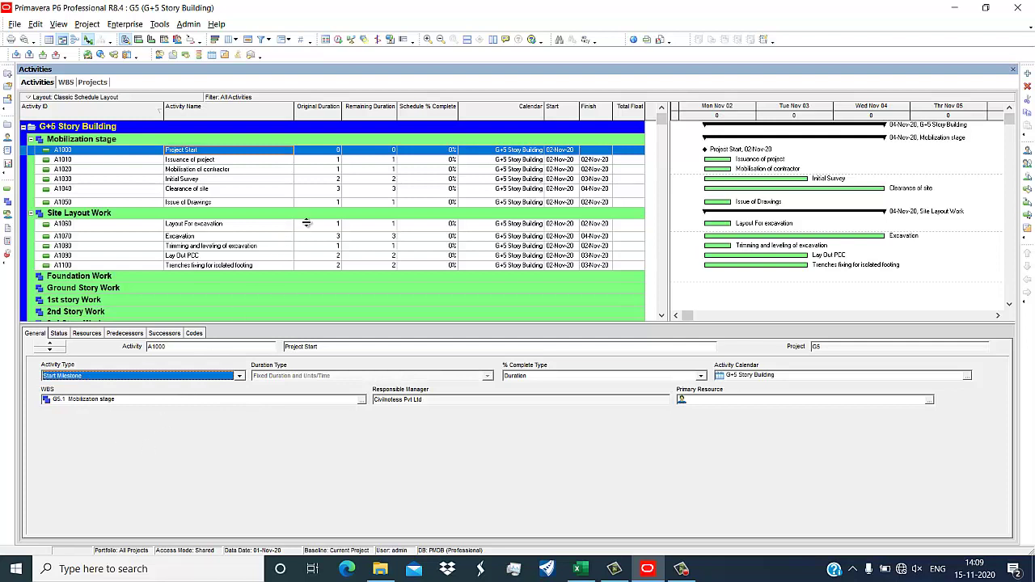
click(326, 202)
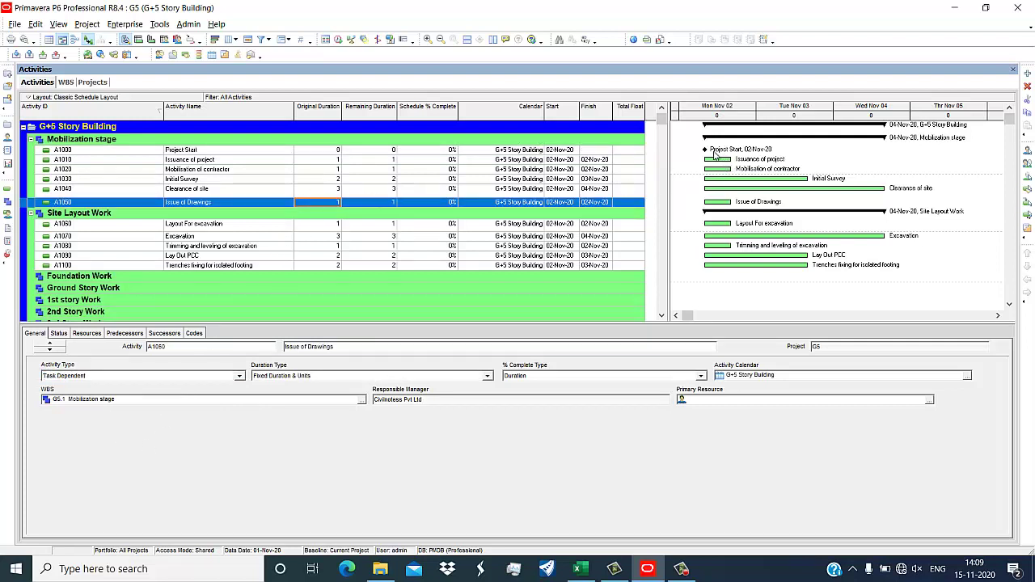
click(310, 153)
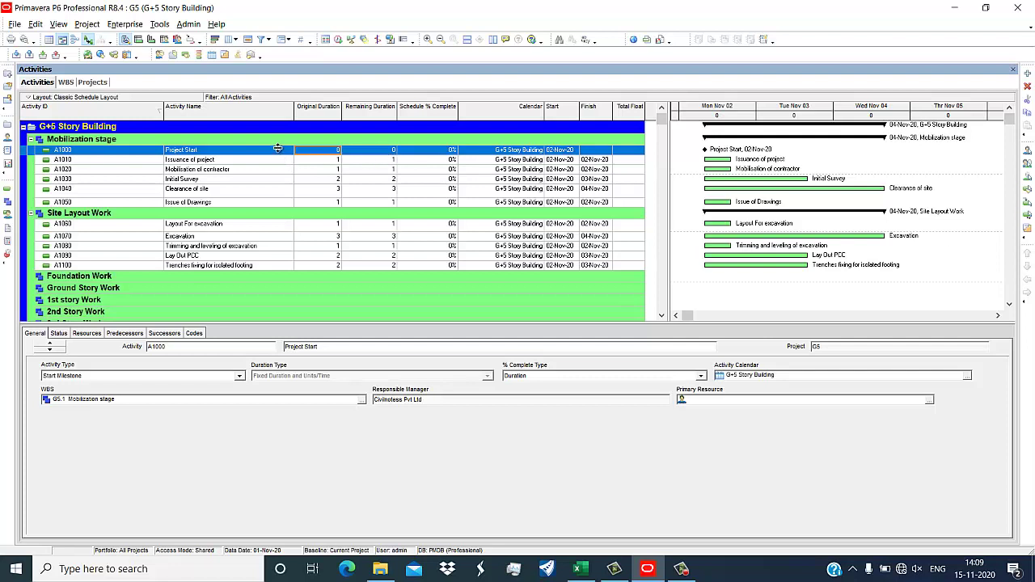
Step: Add an activity named Finish activity under 5th Story Work and set its activity type to Finish Milestone
scroll(201, 220, down, 1)
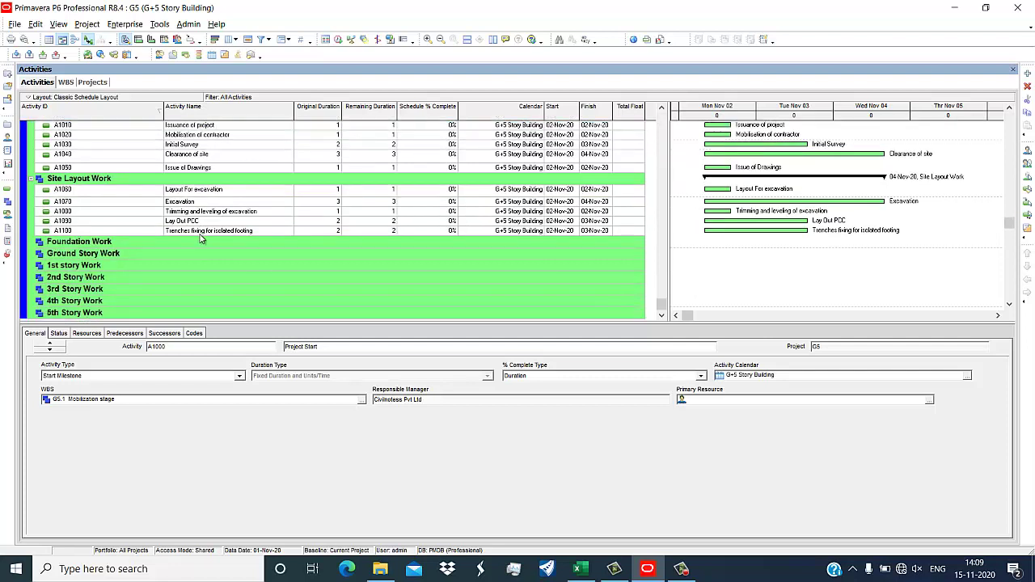
click(48, 313)
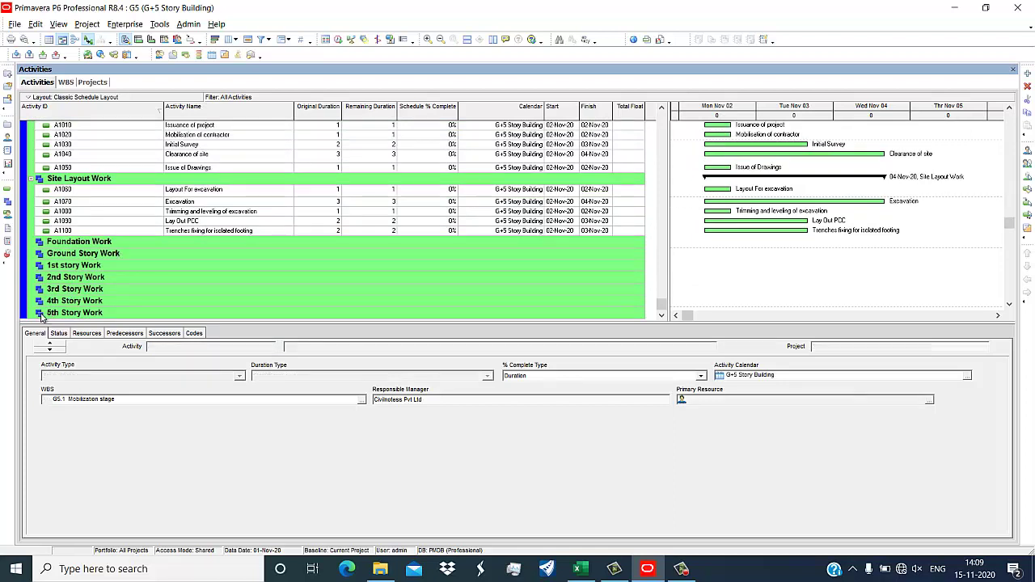
click(1027, 73)
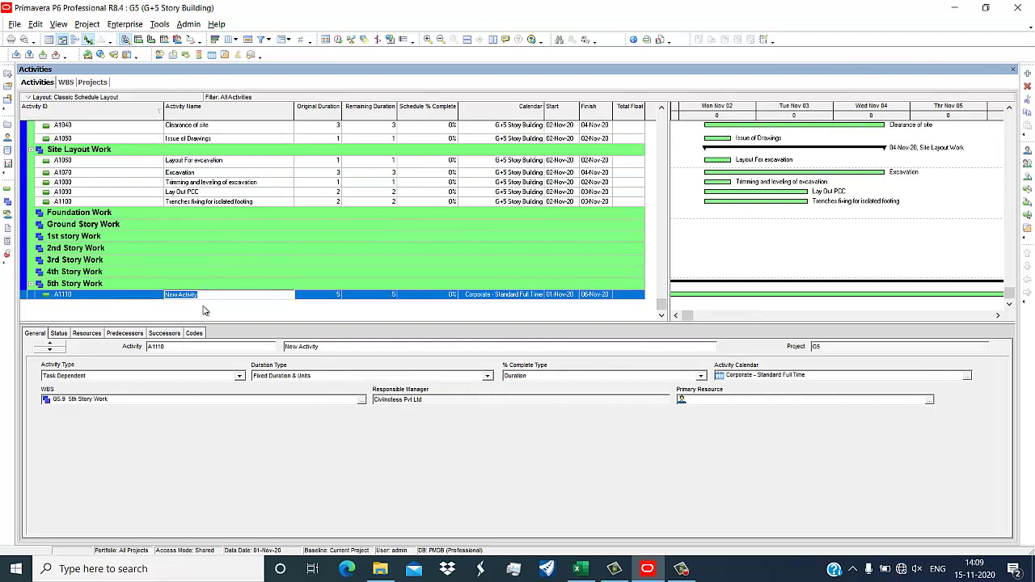
text(Finish activity)
key(Return)
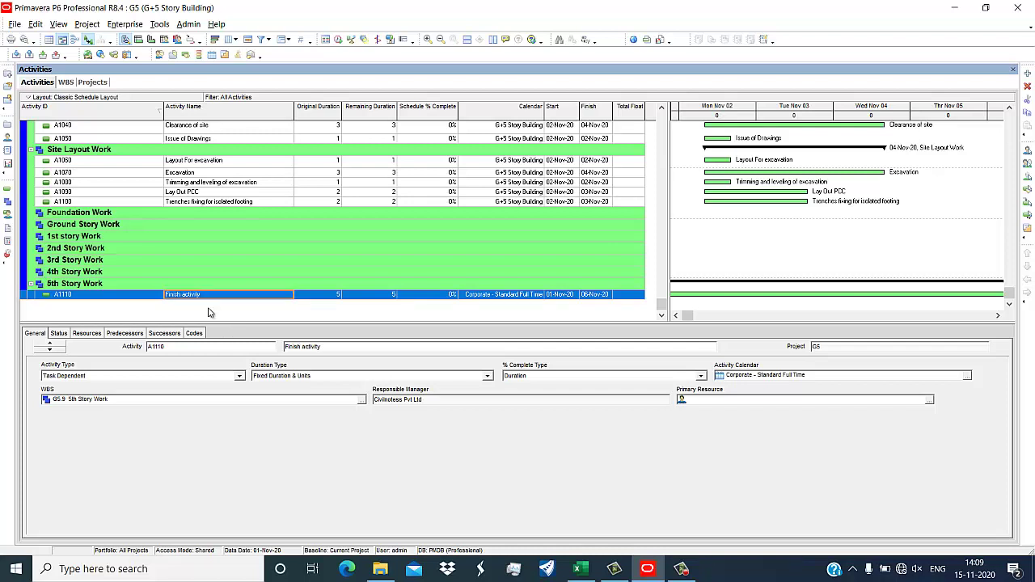
click(104, 376)
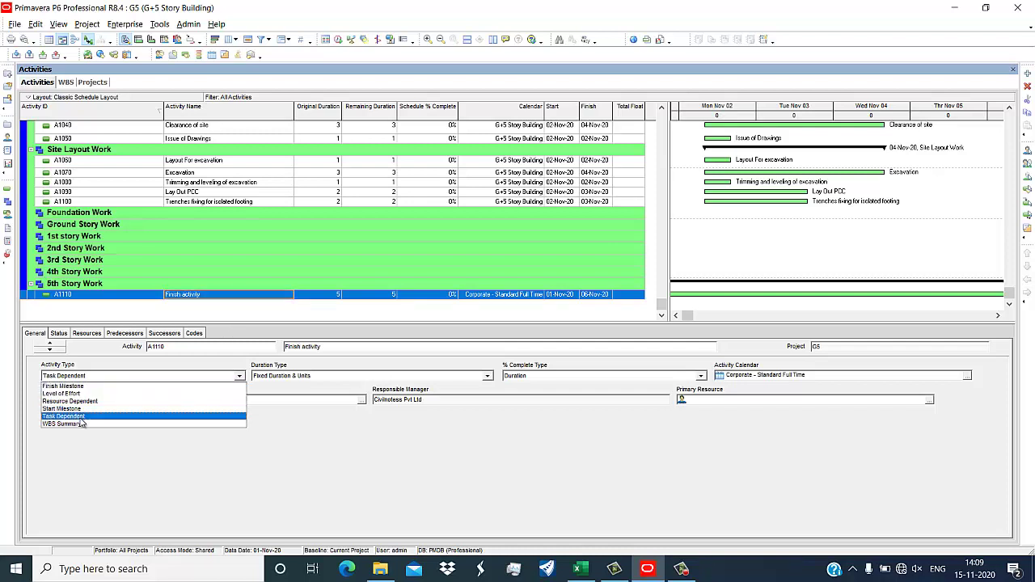
click(79, 387)
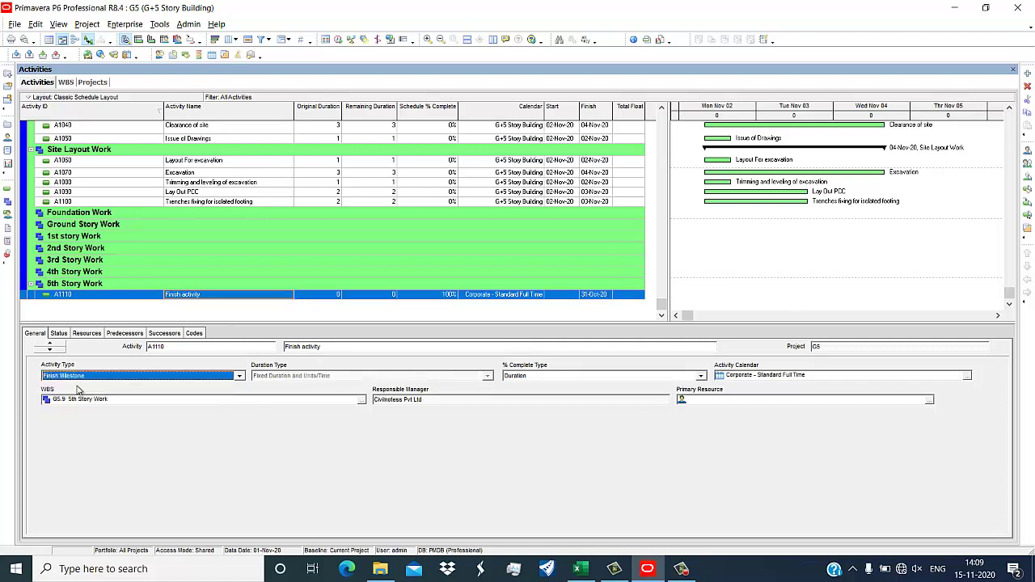
Step: Look along the Gantt chart timescale for the milestone marker of Finish activity
click(998, 317)
click(999, 316)
click(999, 316)
click(998, 317)
click(999, 316)
click(999, 316)
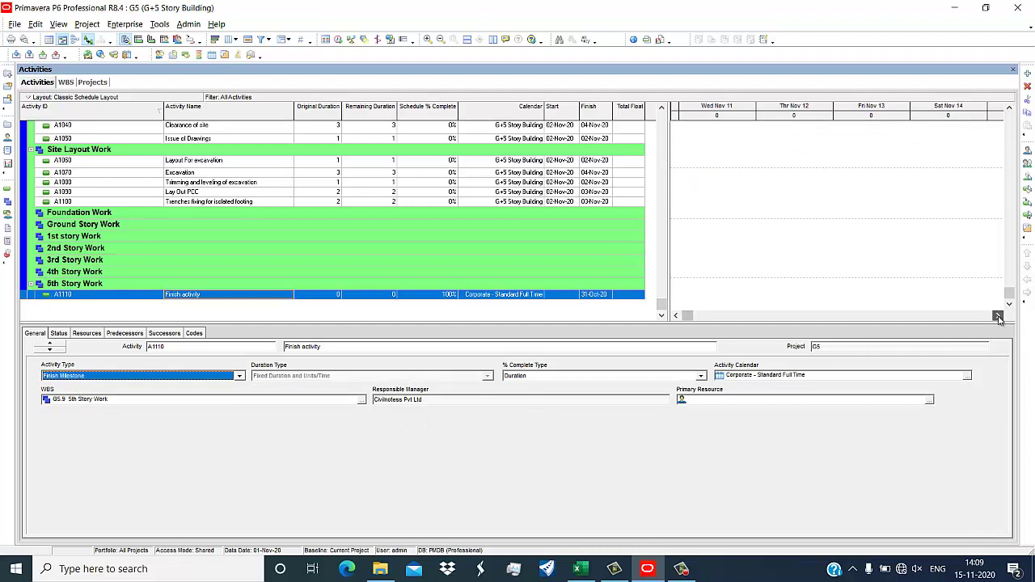
click(999, 316)
click(999, 316)
click(678, 316)
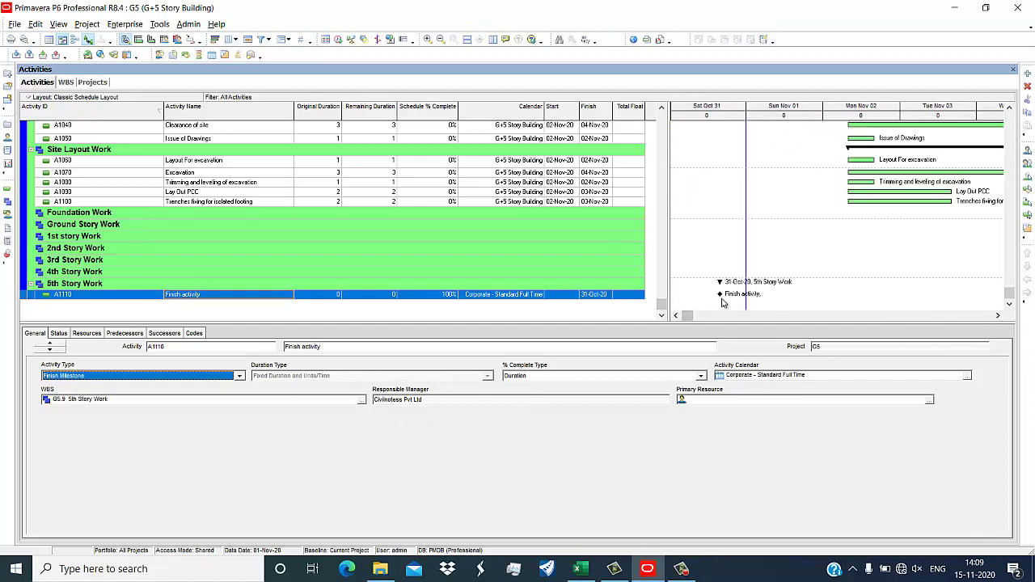
Step: Assign the G+5 Story Building calendar to Finish activity
double_click(517, 292)
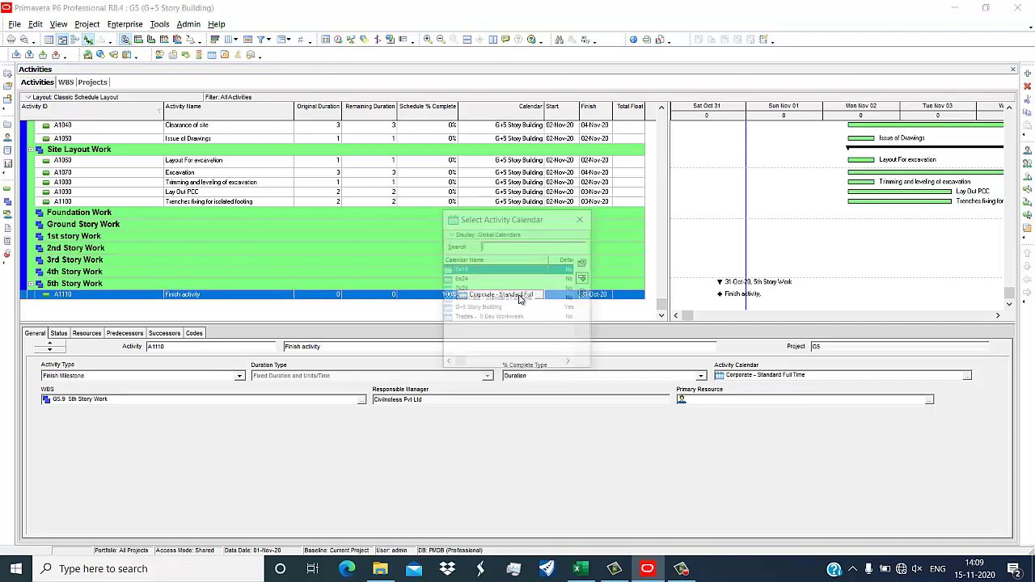
click(485, 308)
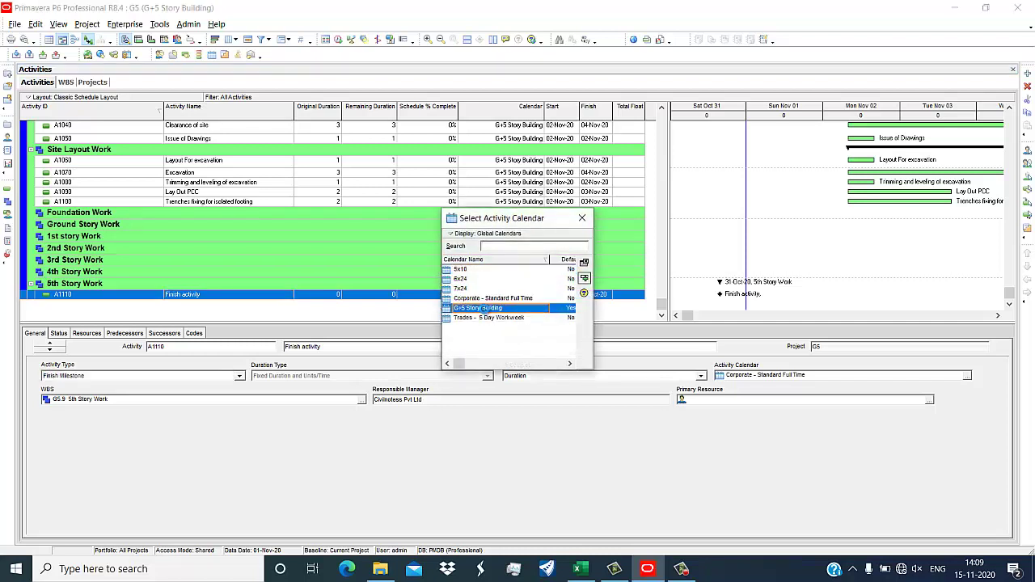
double_click(485, 308)
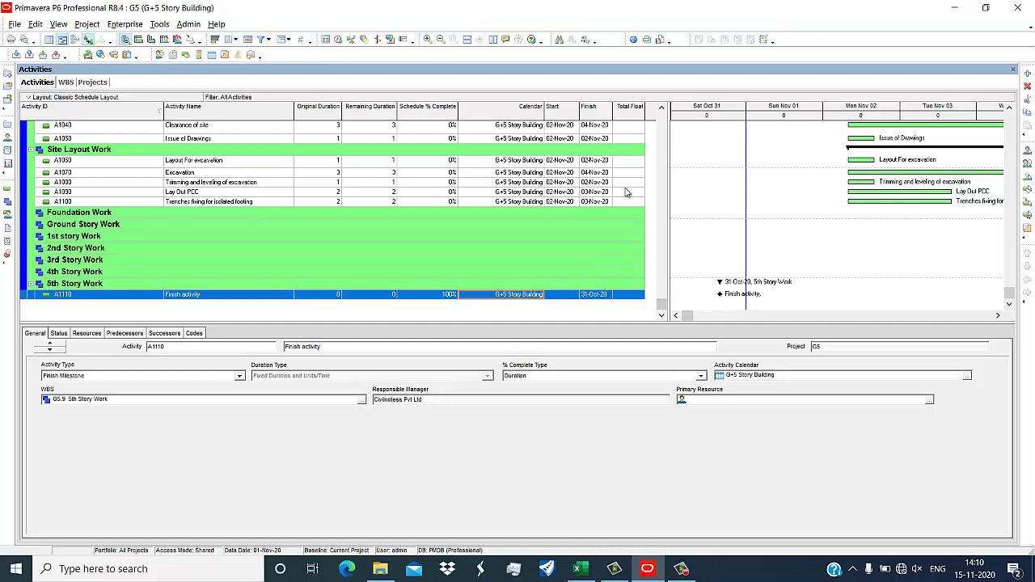
Step: Review the start and finish milestones and the activity types offered for Issuance of project, keeping it Task Dependent
scroll(727, 271, up, 2)
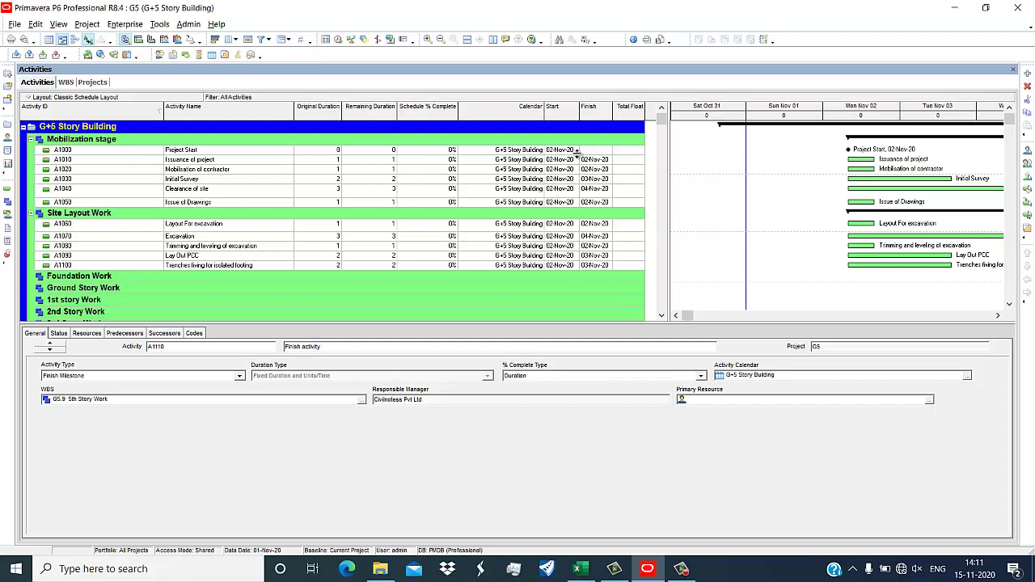
click(269, 151)
scroll(269, 158, down, 2)
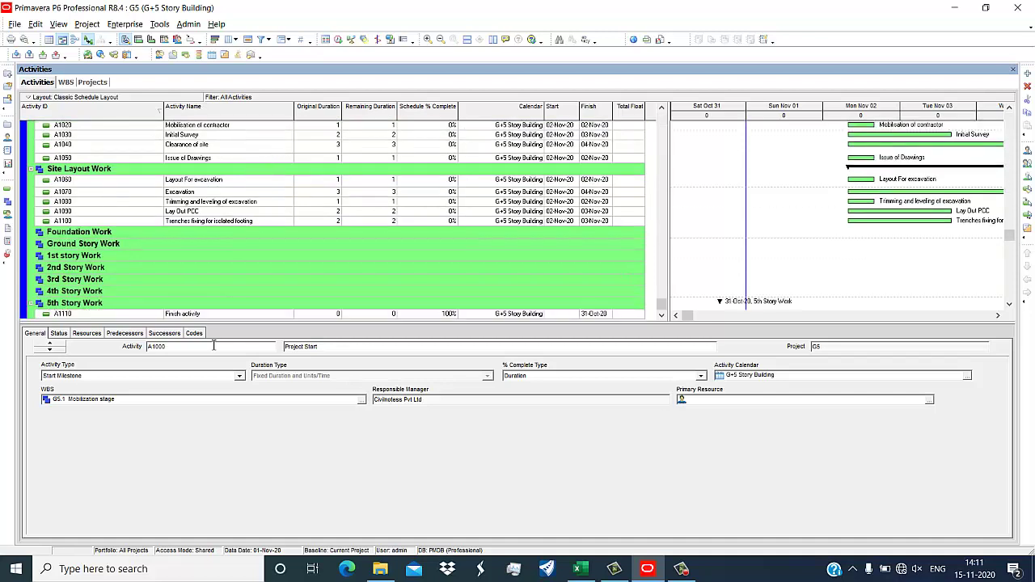
drag(217, 318, 216, 317)
scroll(340, 246, up, 2)
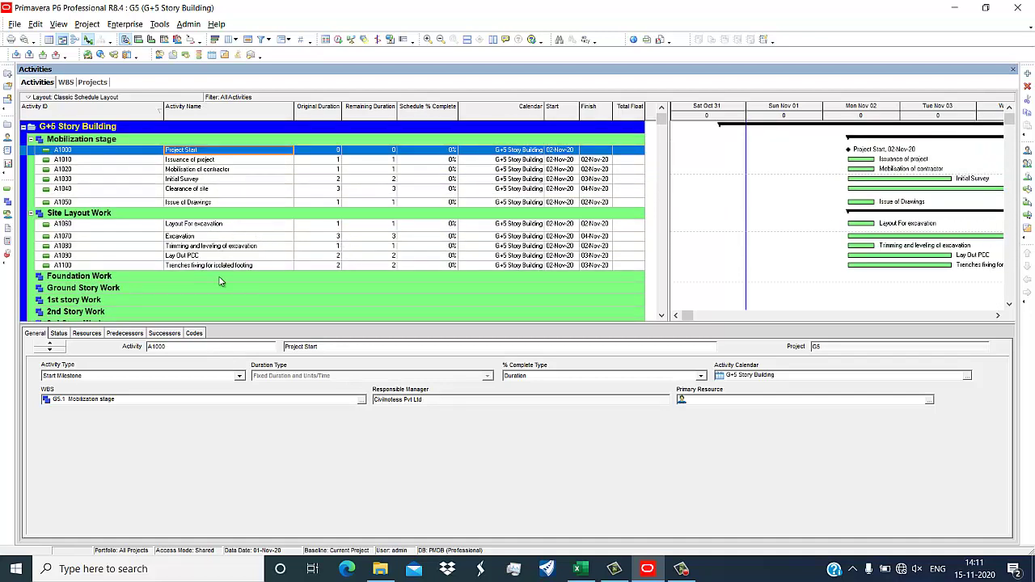
click(217, 163)
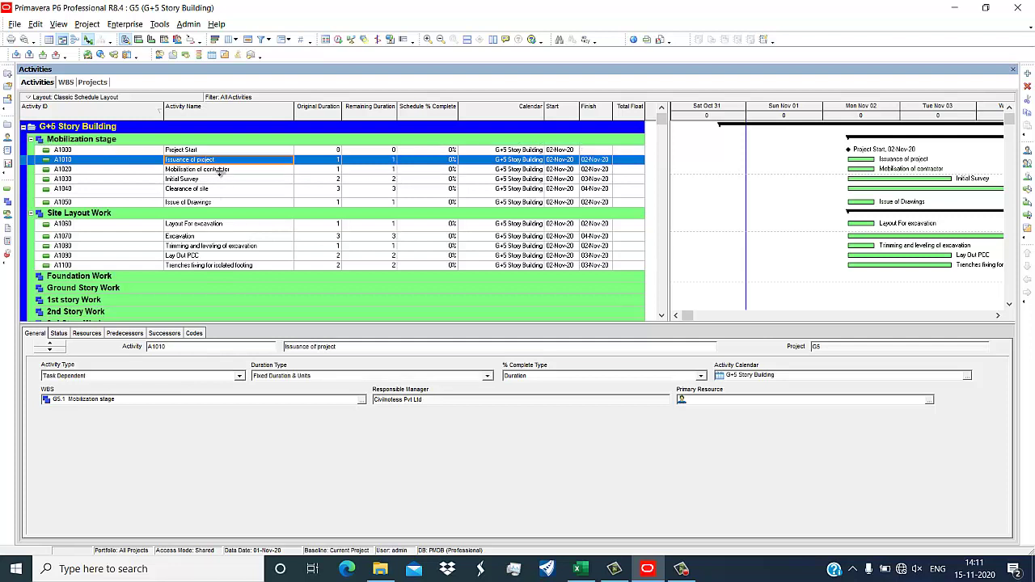
click(129, 378)
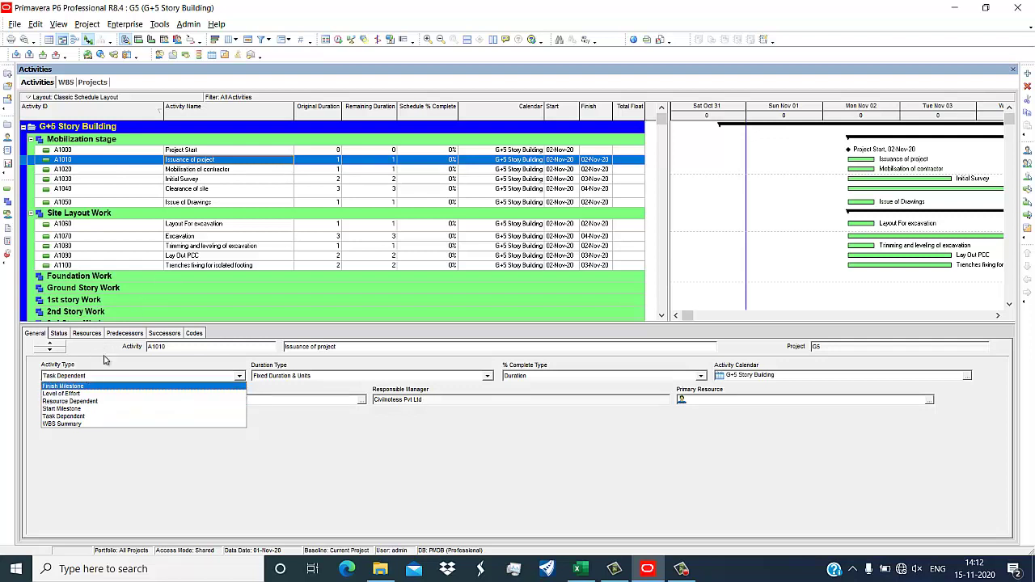
click(96, 416)
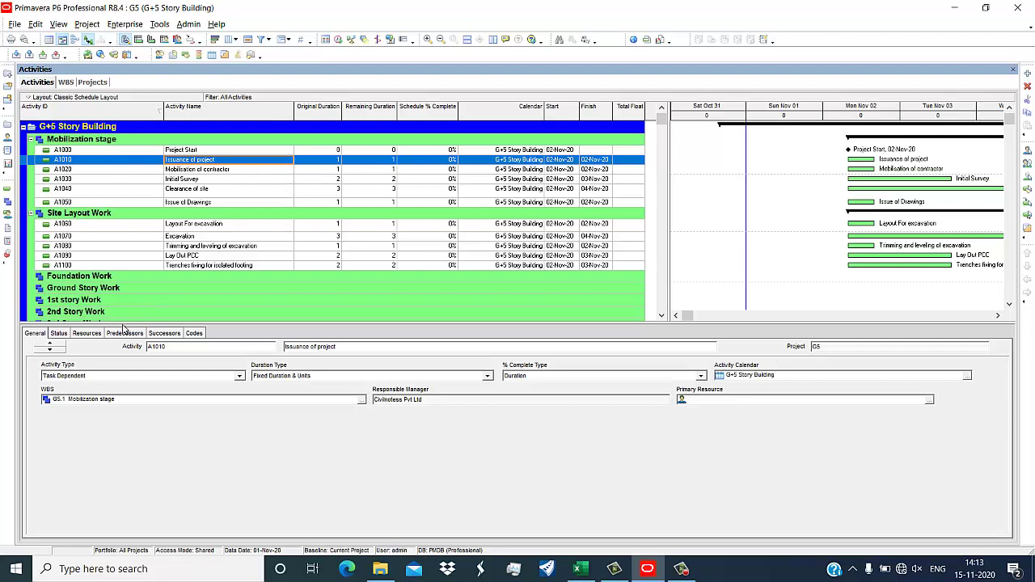
Step: Customize the activity details so that Relationships is included among the displayed sections
right_click(178, 334)
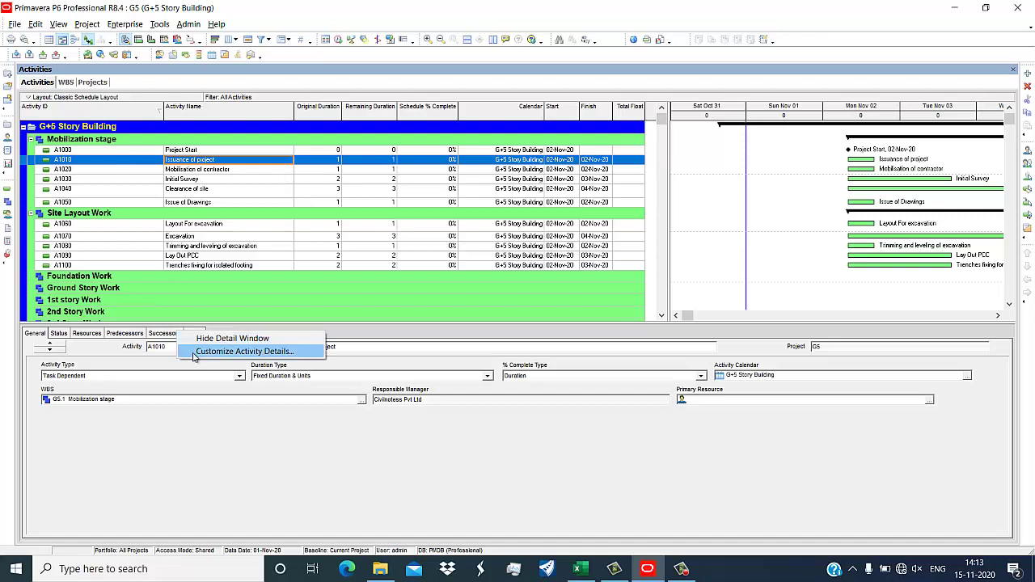
click(236, 351)
click(316, 305)
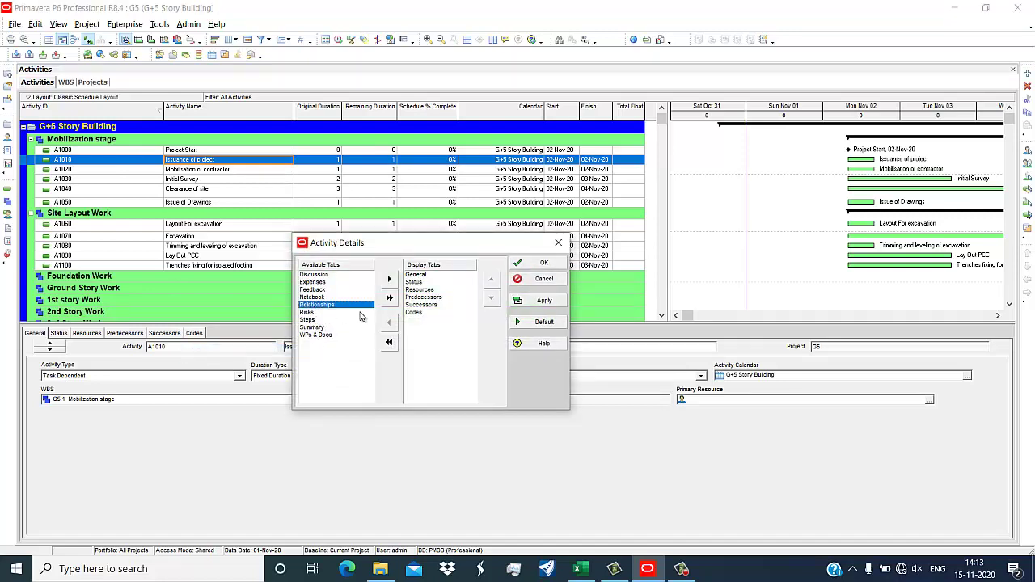
click(389, 279)
click(540, 264)
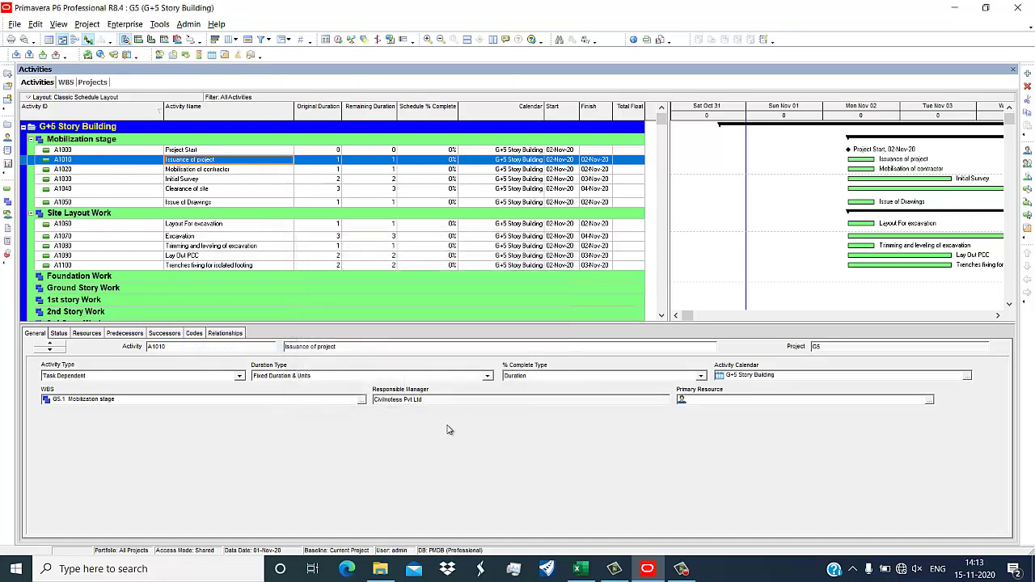
Step: Assign Project Start as the predecessor of Issuance of project through its relationships
click(234, 334)
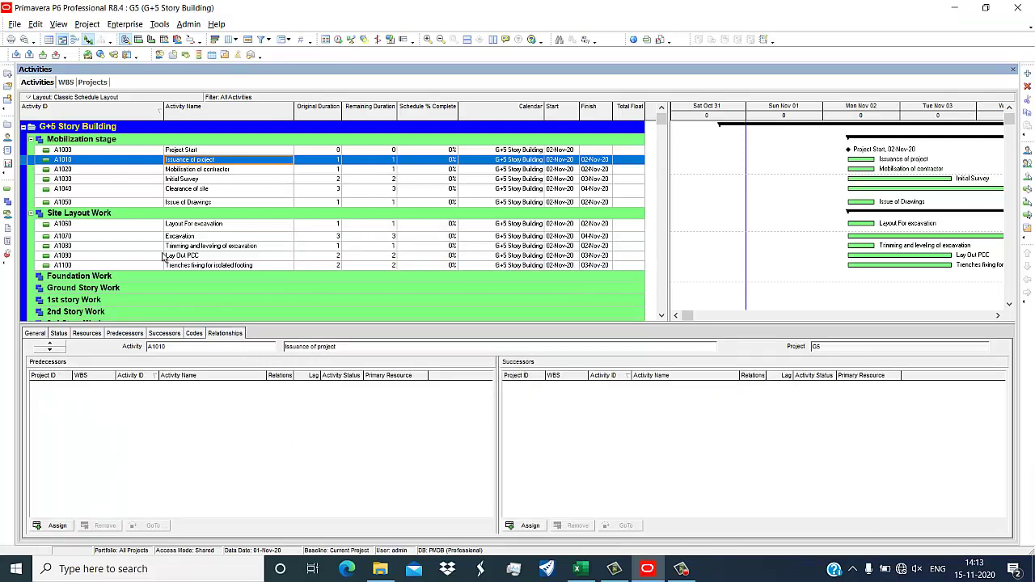
click(55, 527)
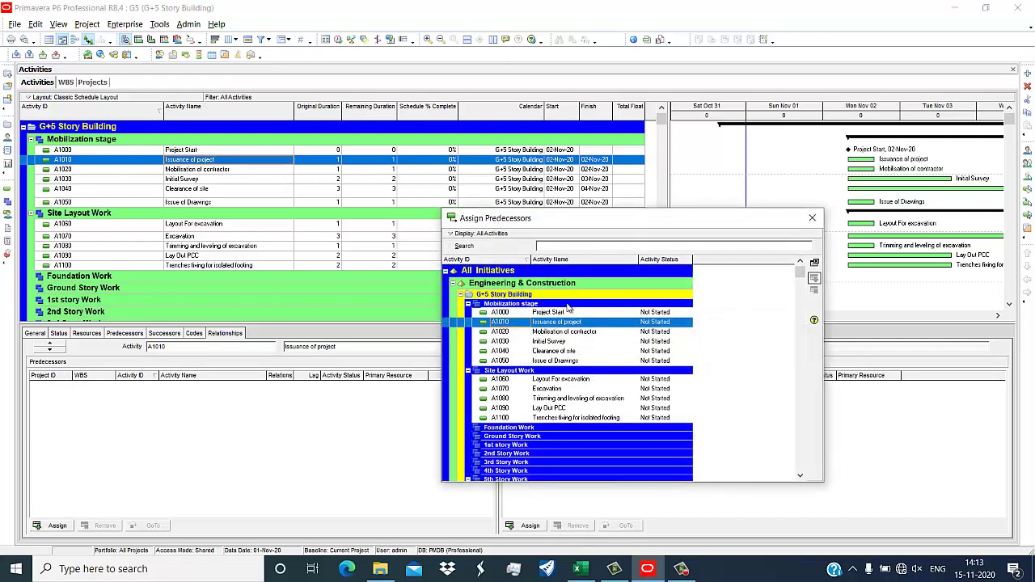
click(560, 314)
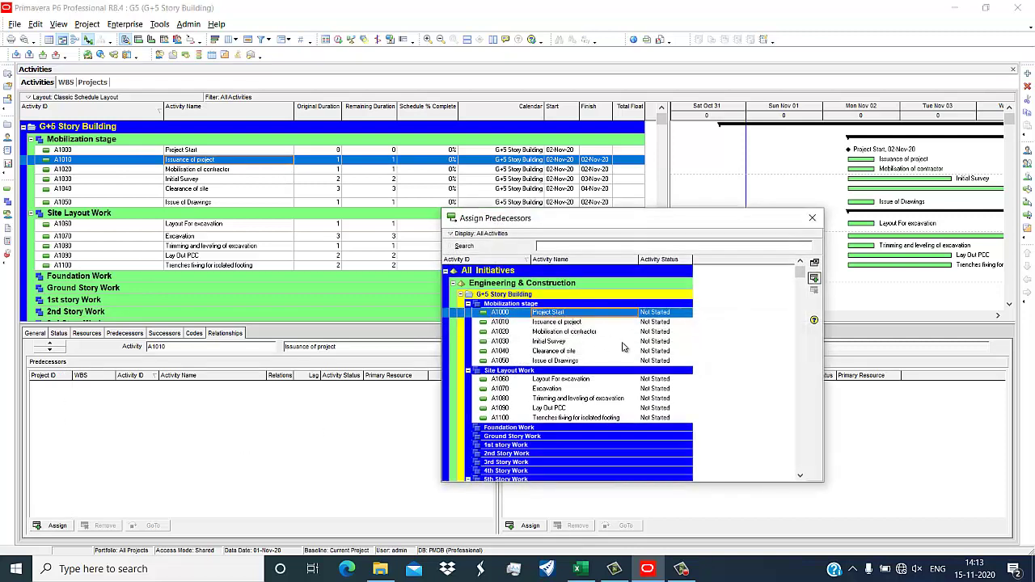
click(814, 277)
click(811, 218)
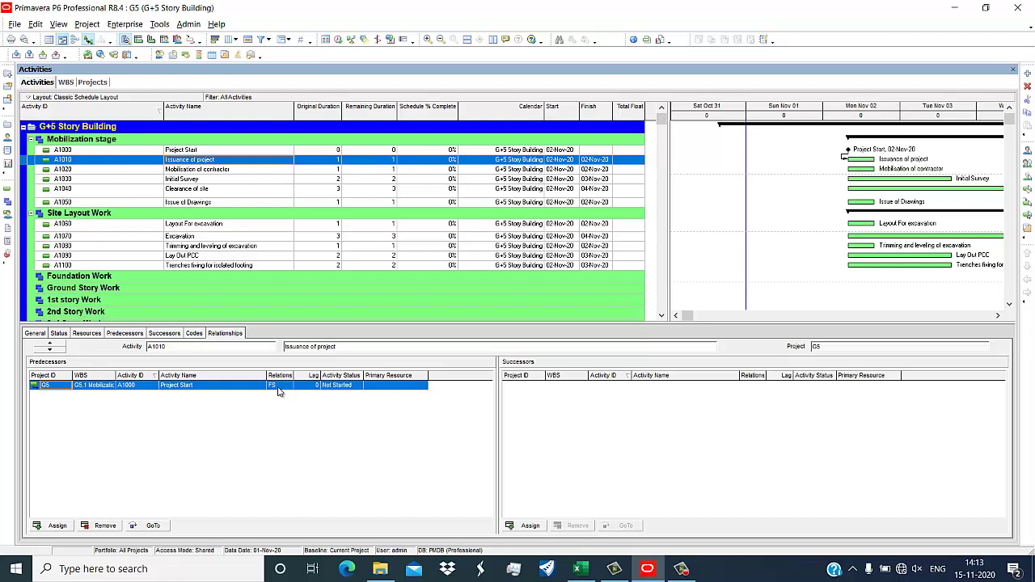
Step: Check the activity types of Mobilisation of contractor and Initial Survey without changing them
click(204, 171)
click(37, 334)
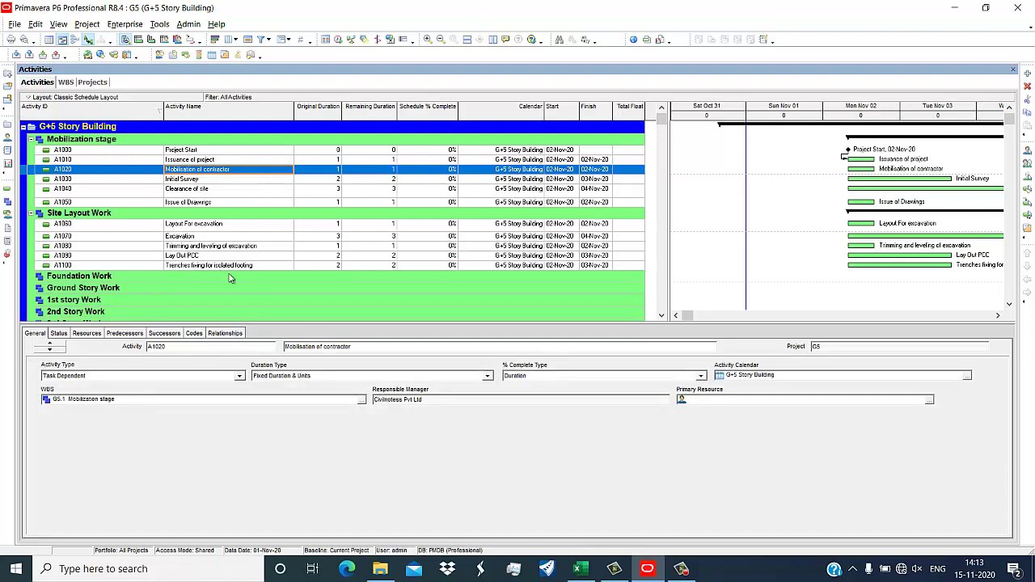
click(170, 376)
key(Escape)
click(194, 180)
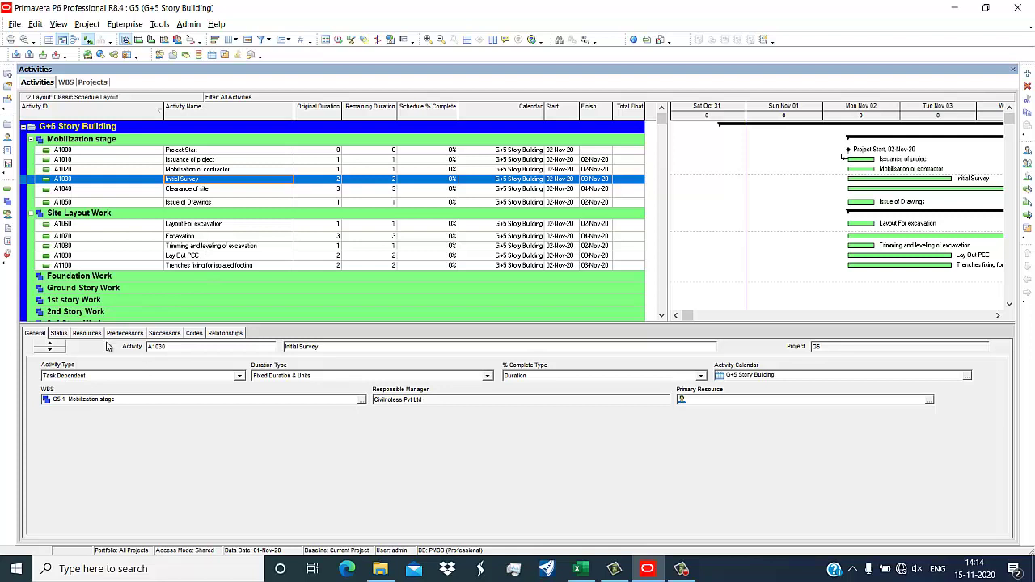
Step: Assign Issuance of project as the predecessor of Mobilisation of contractor and check the relationships of both activities
click(195, 170)
click(213, 334)
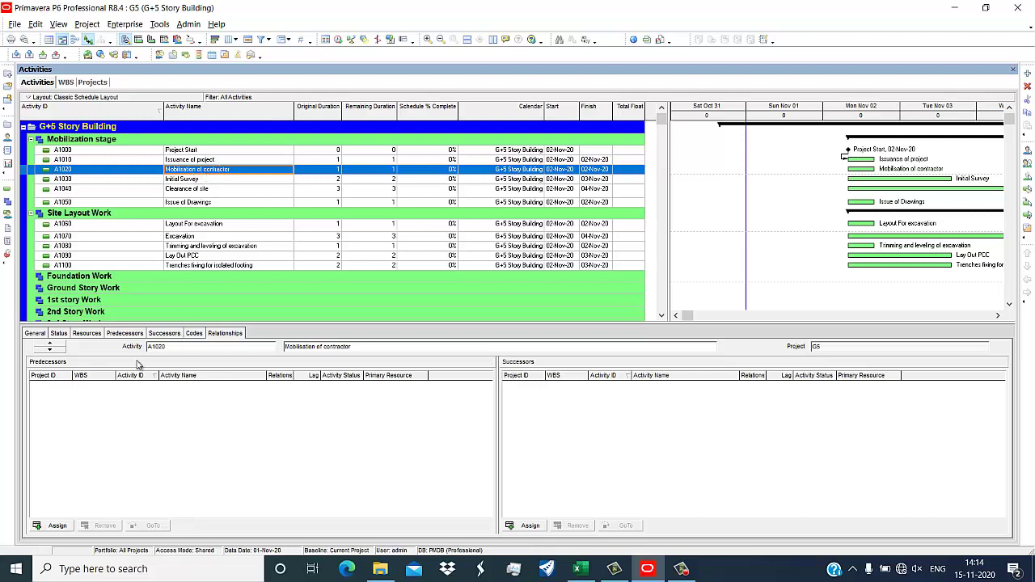
click(127, 335)
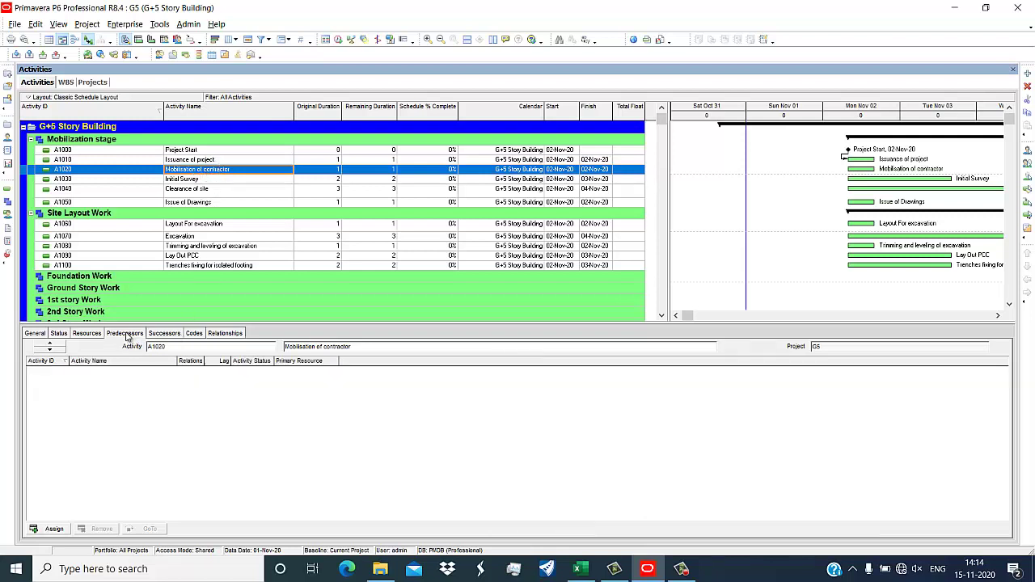
click(55, 529)
click(565, 323)
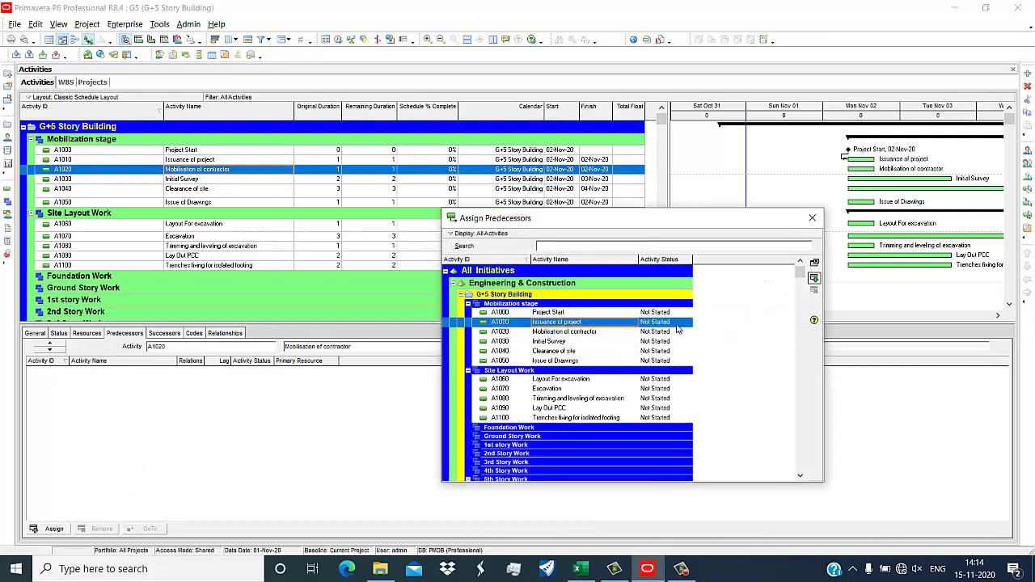
click(315, 453)
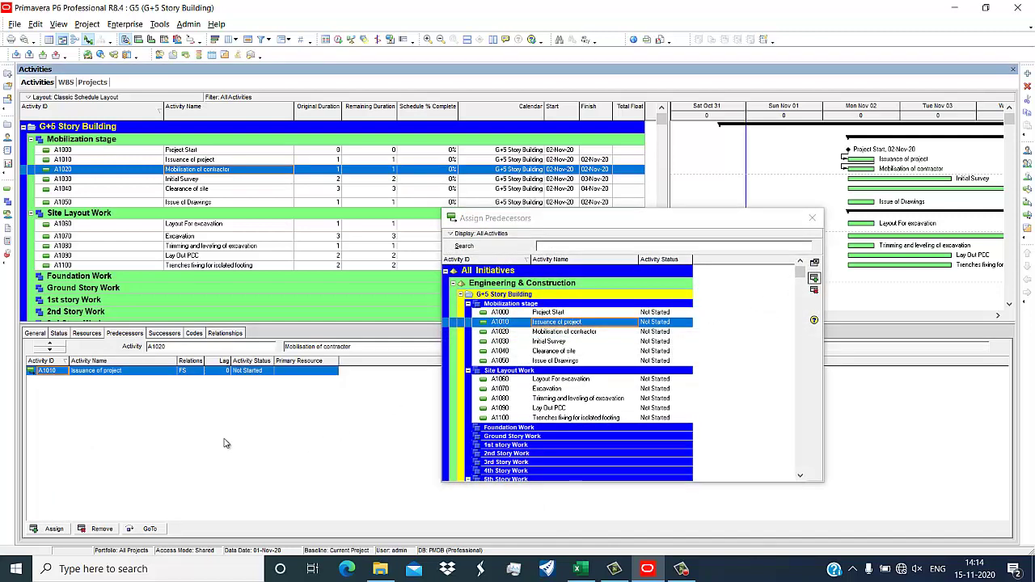
click(812, 219)
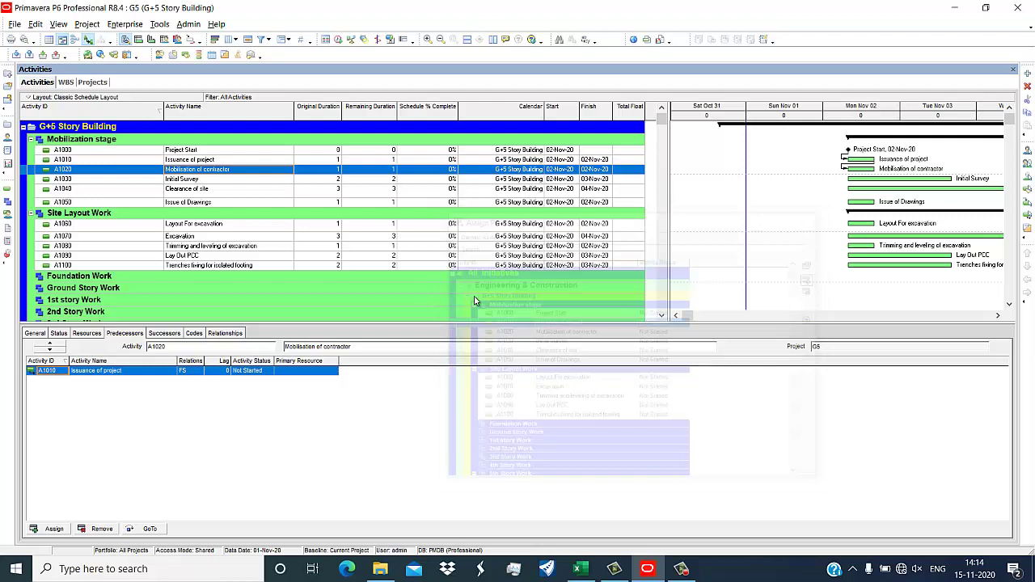
click(224, 334)
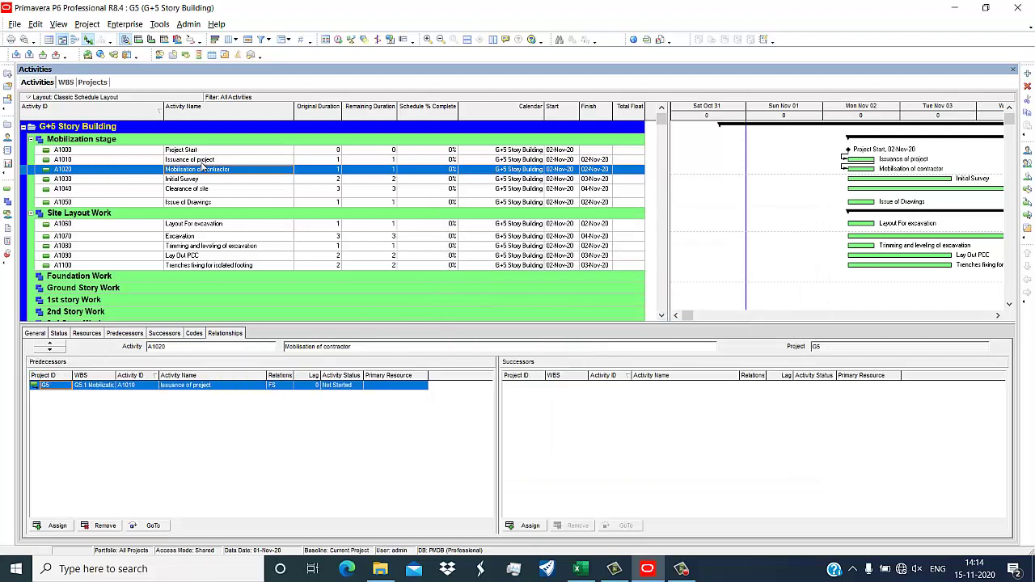
click(203, 161)
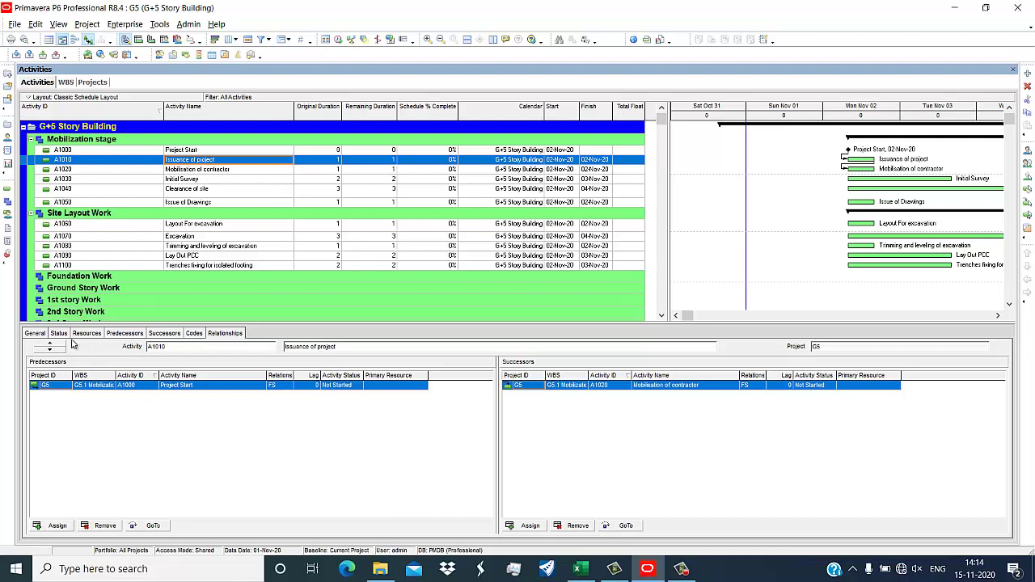
click(35, 333)
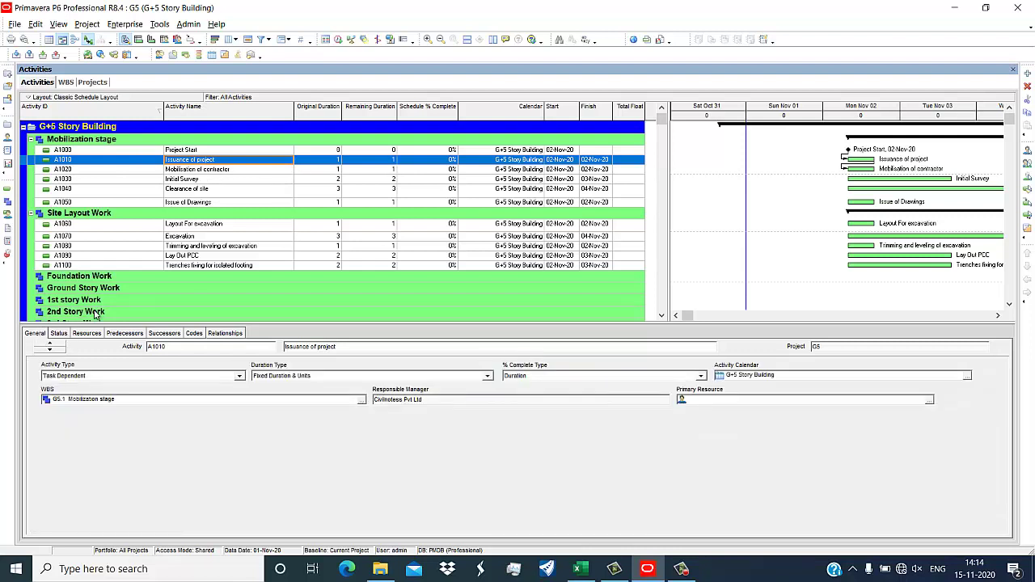
Step: Assign Mobilisation of contractor as the predecessor of Initial Survey
click(199, 179)
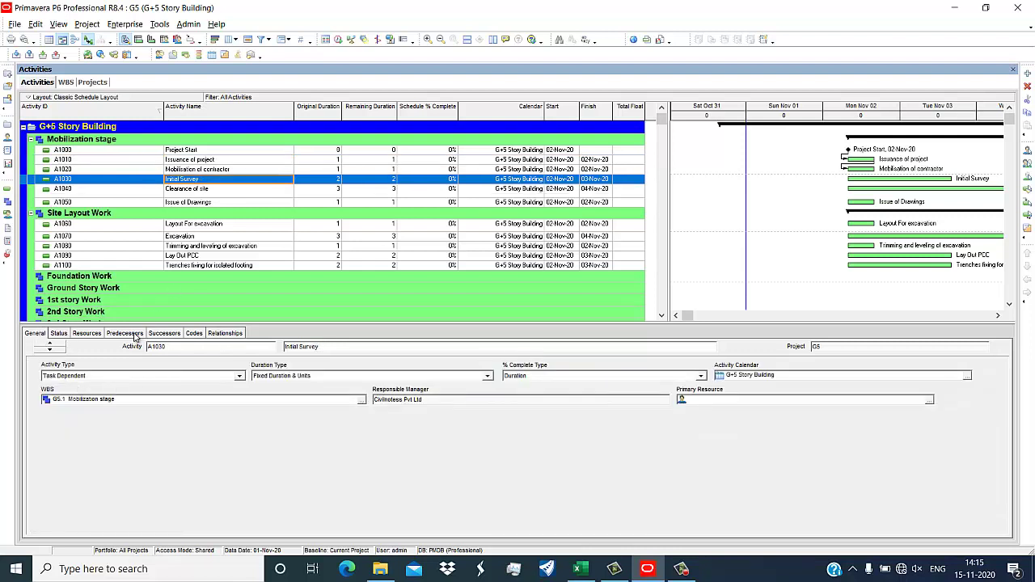
click(128, 333)
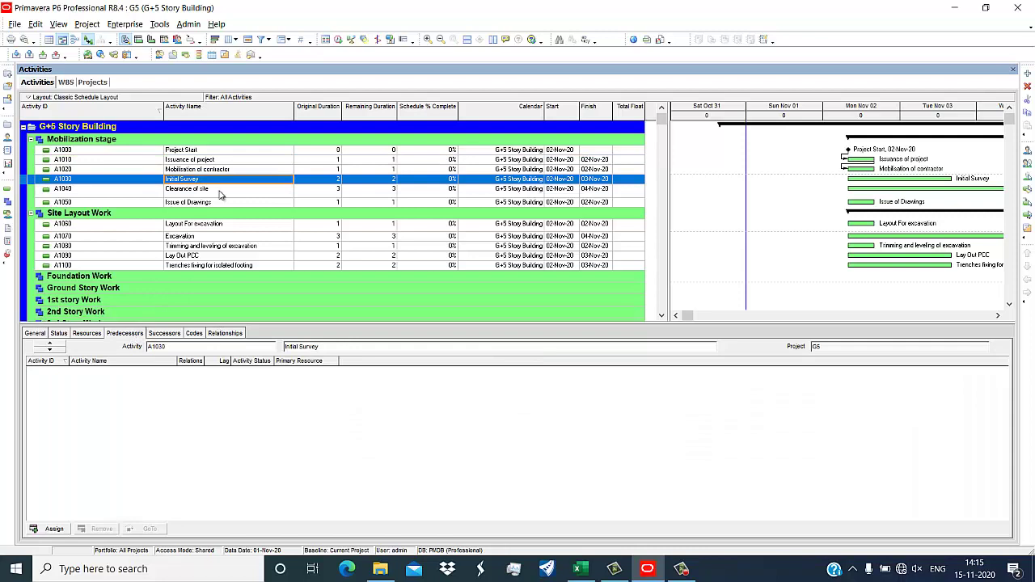
click(53, 529)
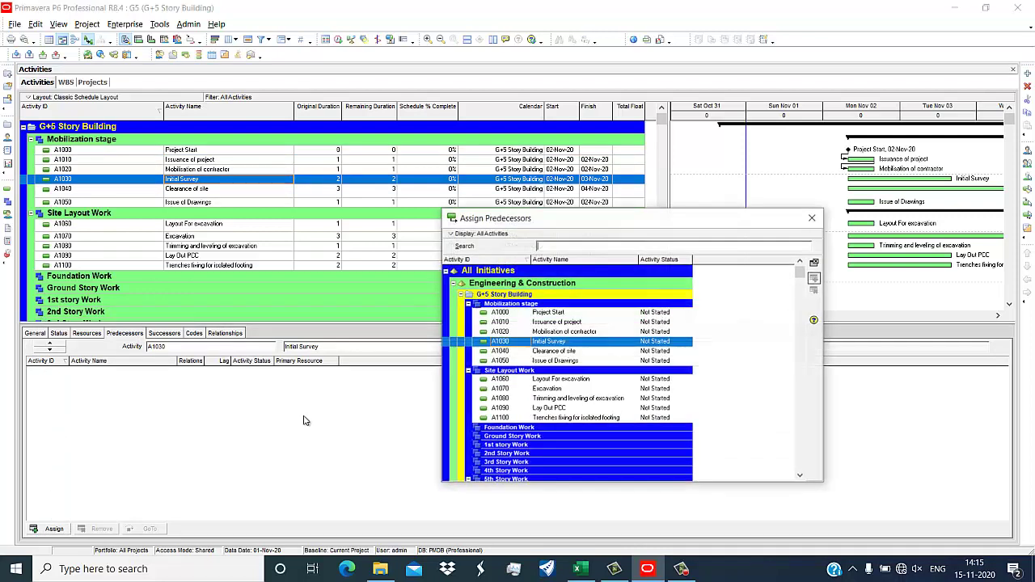
click(553, 333)
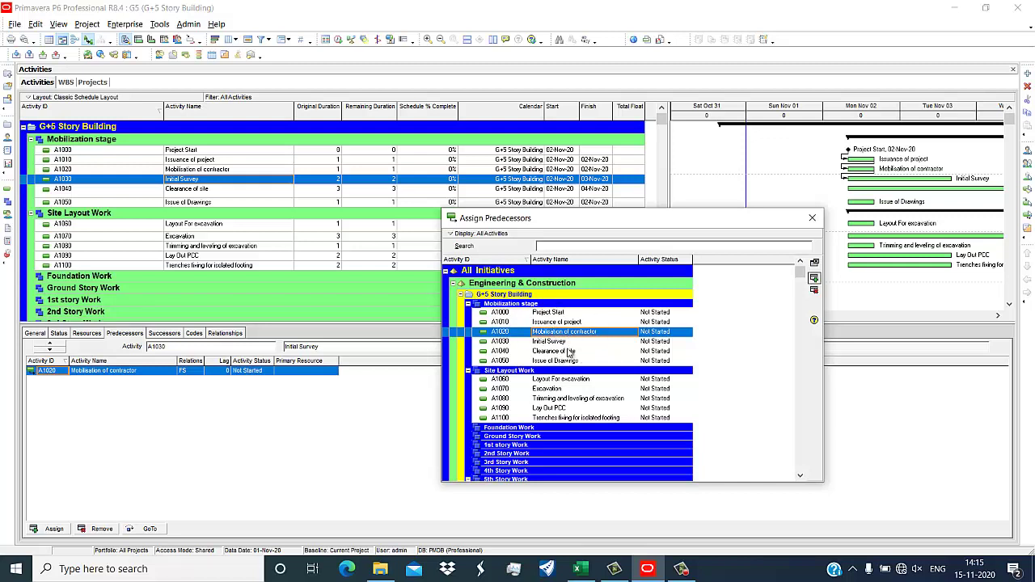
click(812, 219)
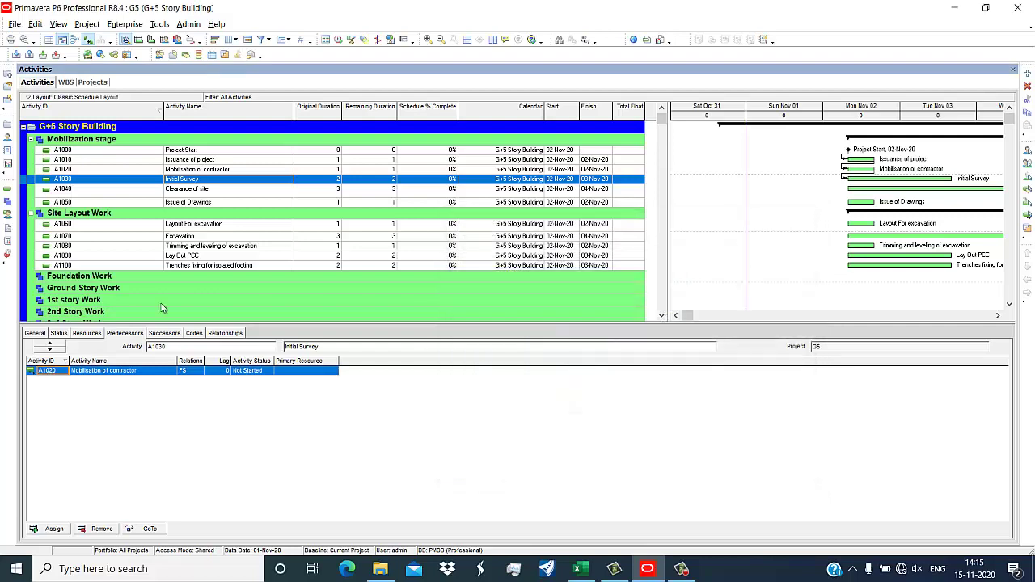
Step: Assign Issuance of project as the predecessor of Clearance of site
click(196, 191)
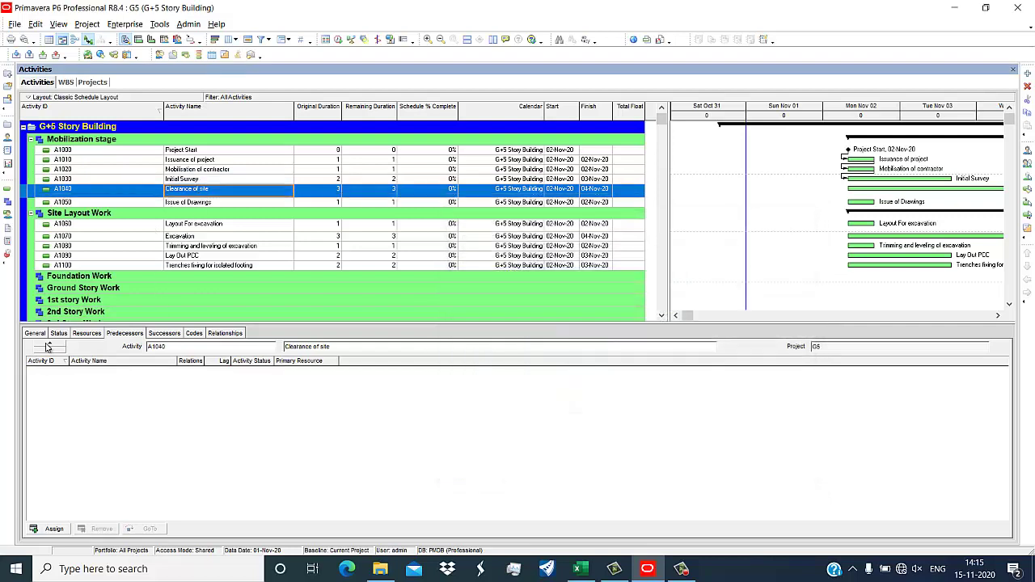
click(41, 335)
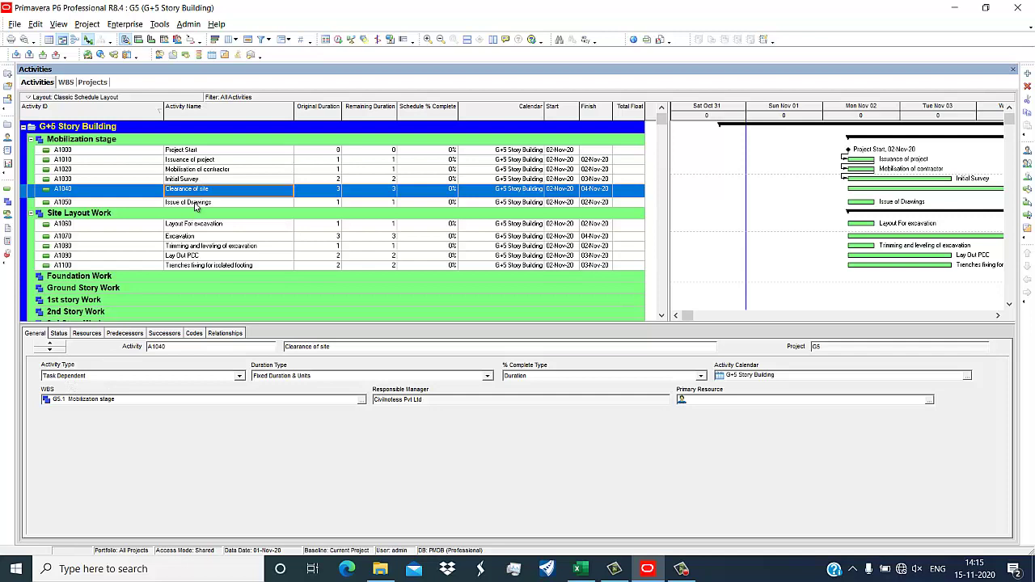
click(124, 334)
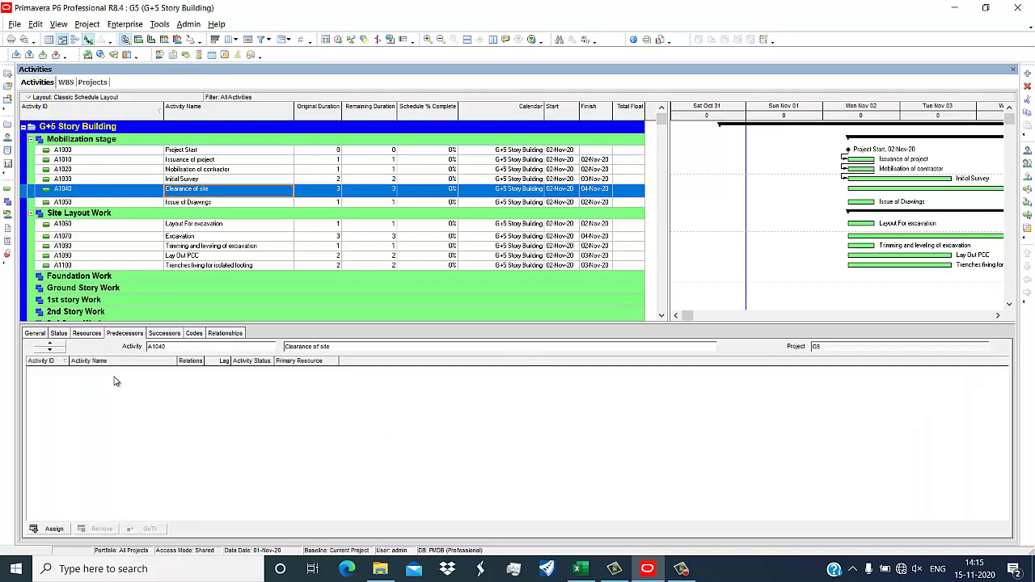
click(52, 529)
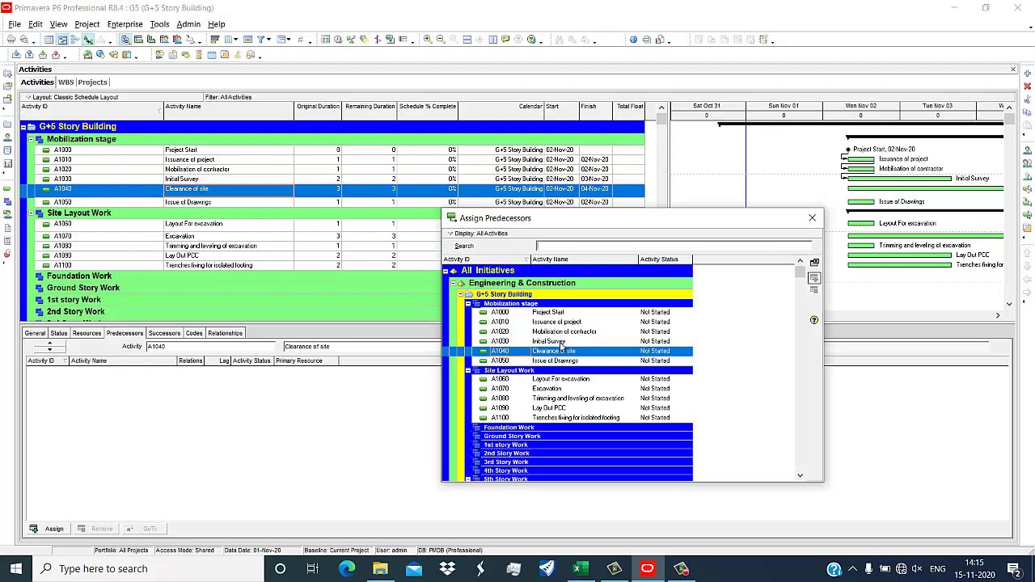
double_click(546, 324)
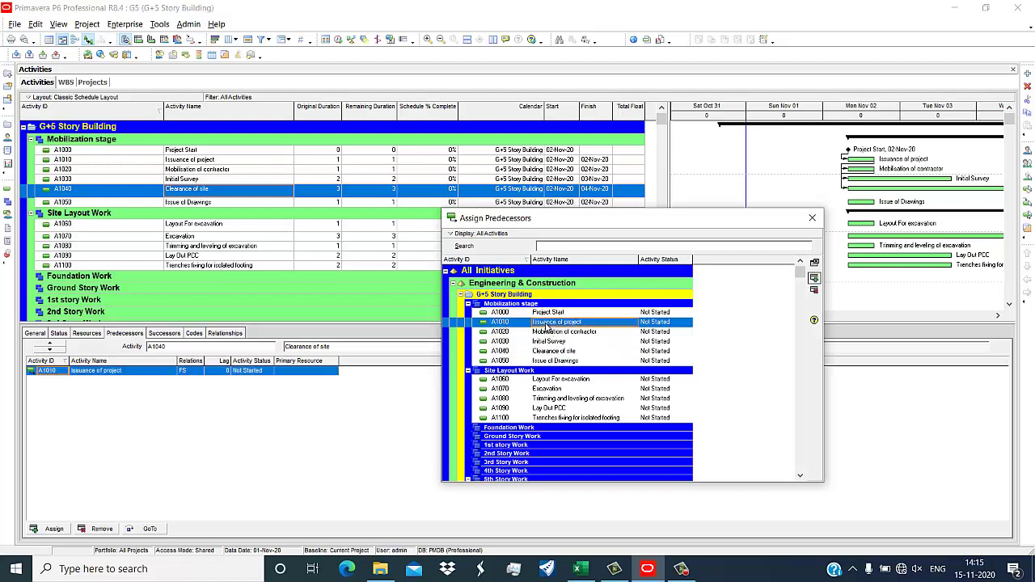
click(812, 217)
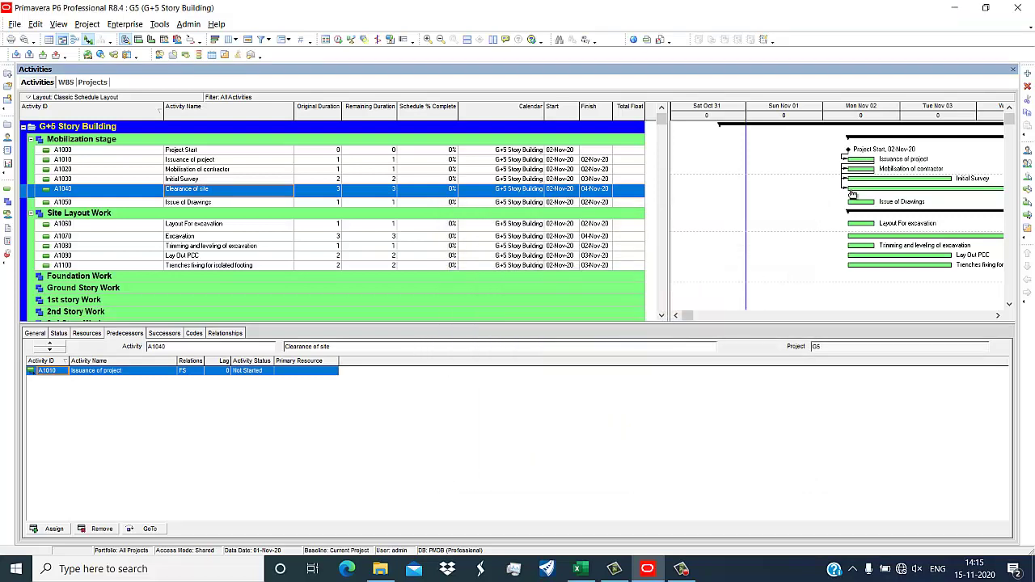
Step: Assign Issuance of project as the predecessor of Issue of Drawings
click(184, 202)
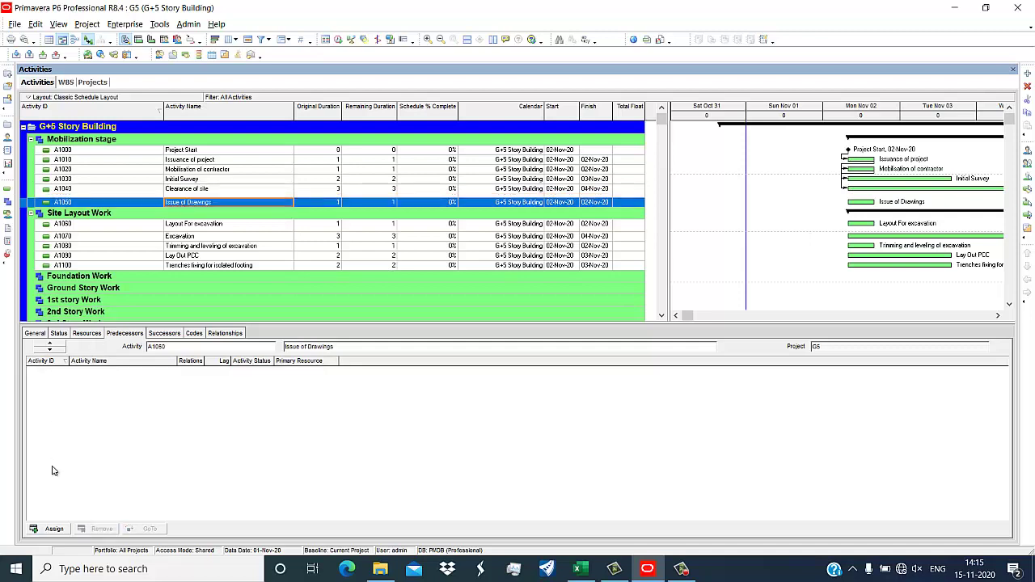
click(50, 529)
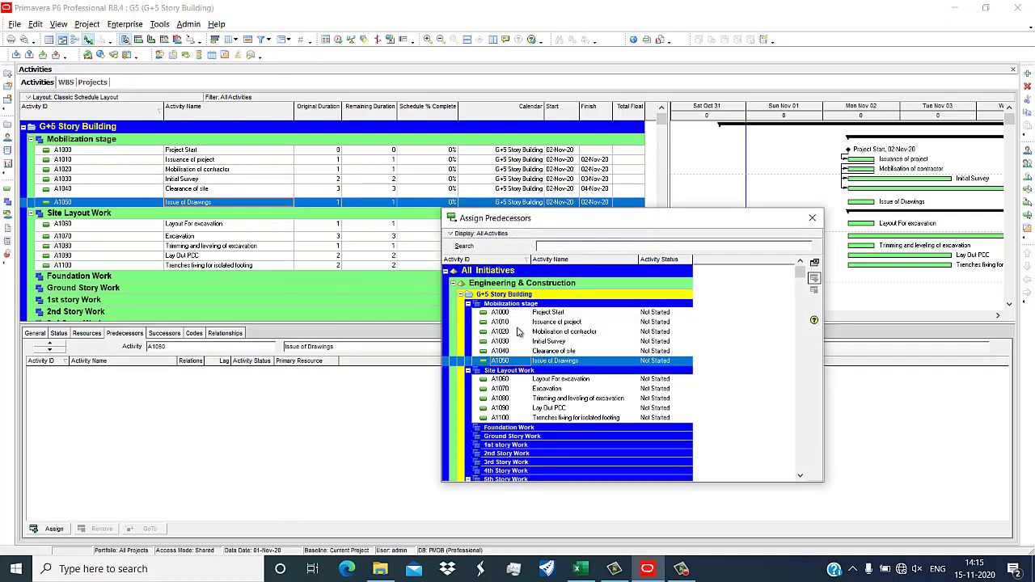
click(564, 323)
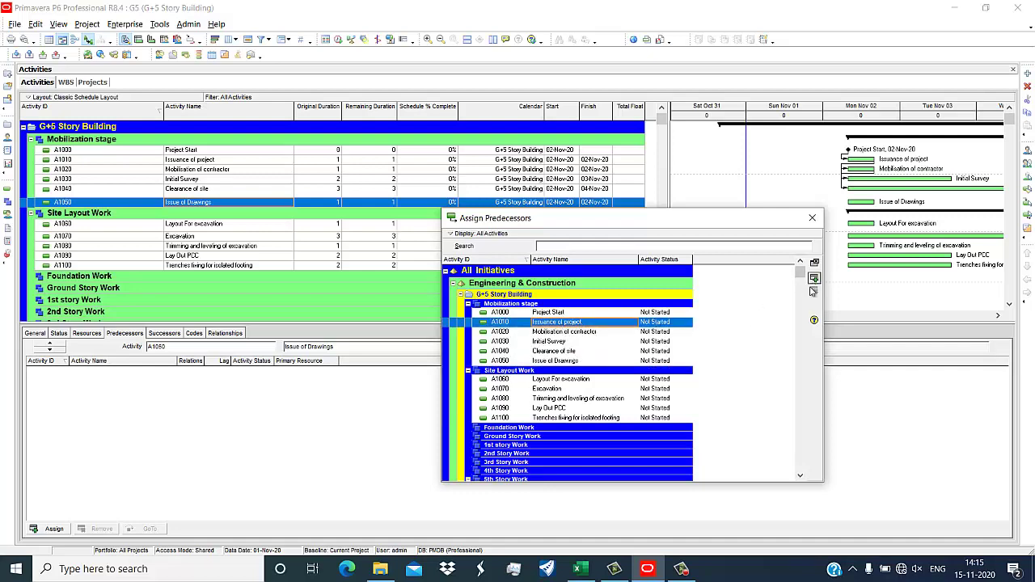
click(815, 277)
click(812, 217)
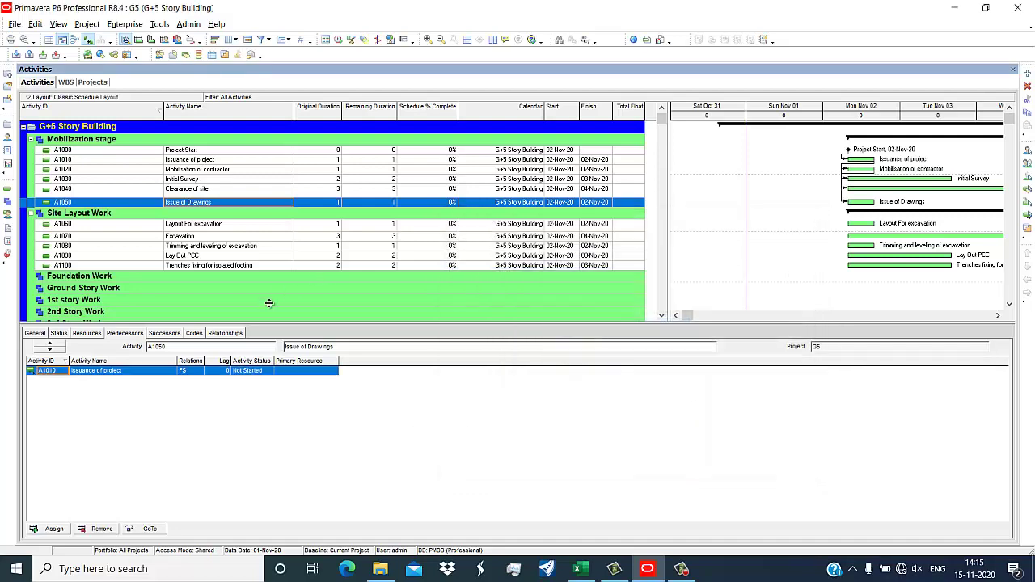
Step: Review the predecessors and successors of Issue of Drawings, Clearance of site, Mobilisation of contractor and Initial Survey
click(231, 334)
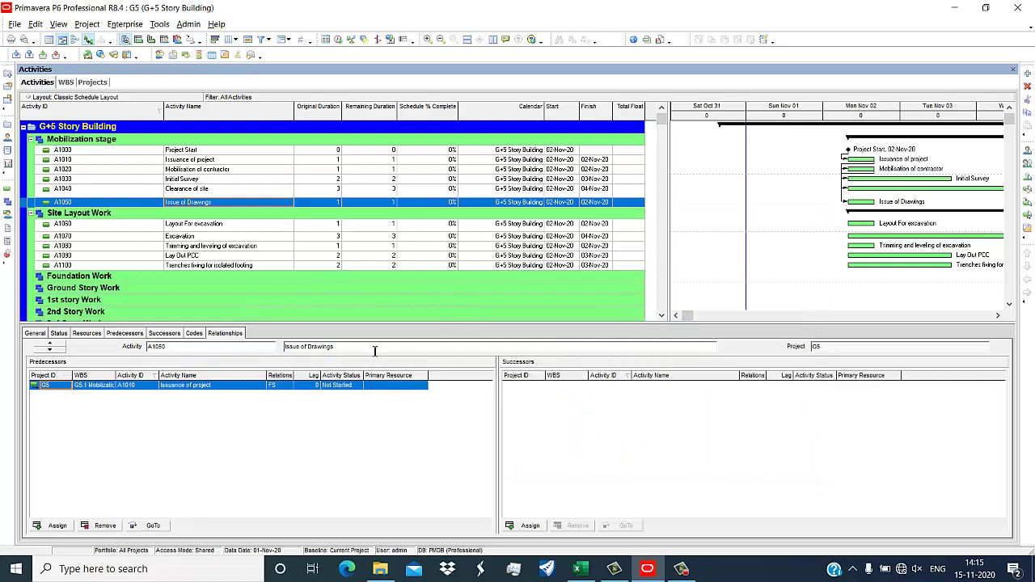
click(198, 191)
click(222, 181)
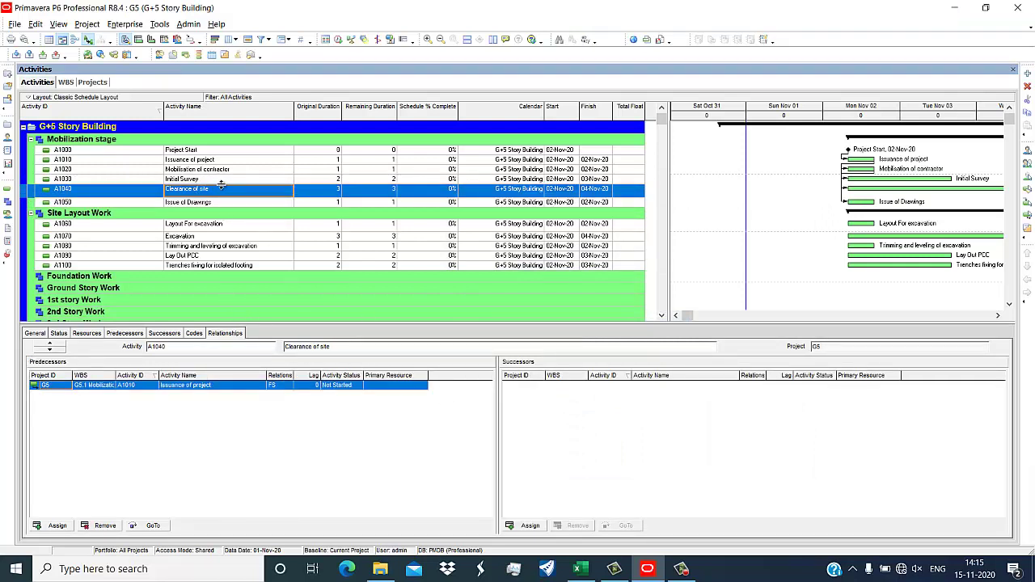
click(223, 170)
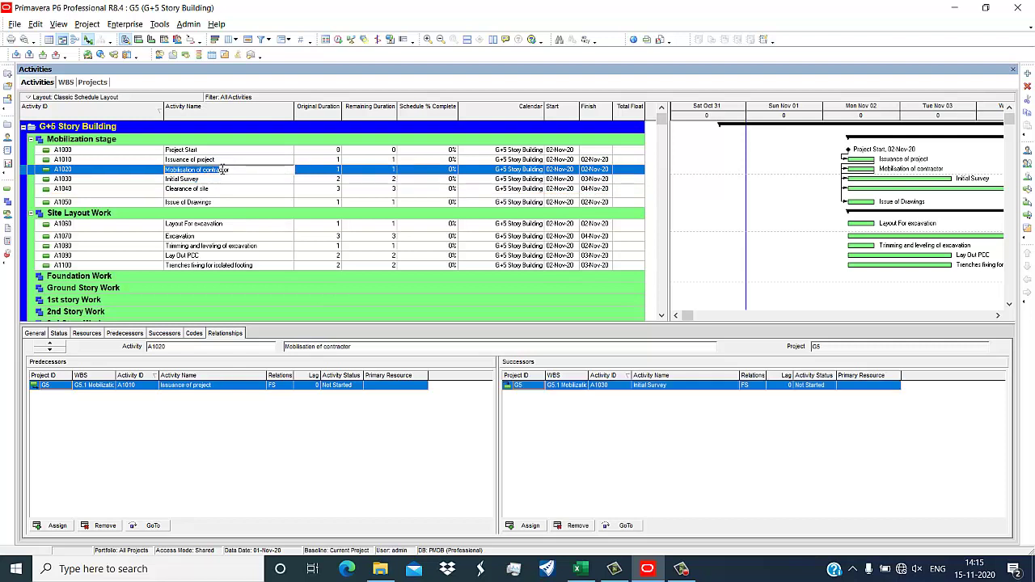
click(228, 182)
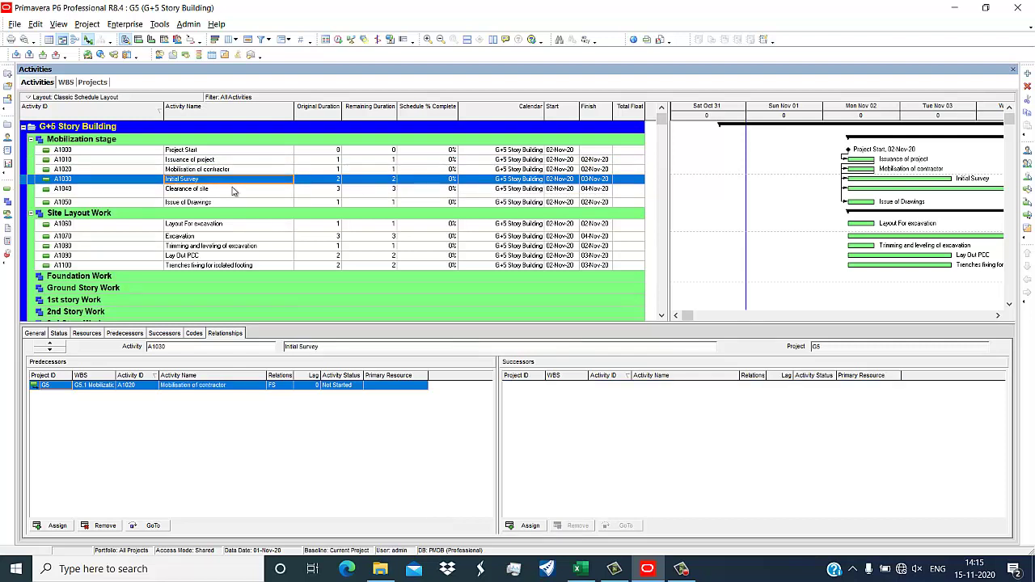
click(231, 192)
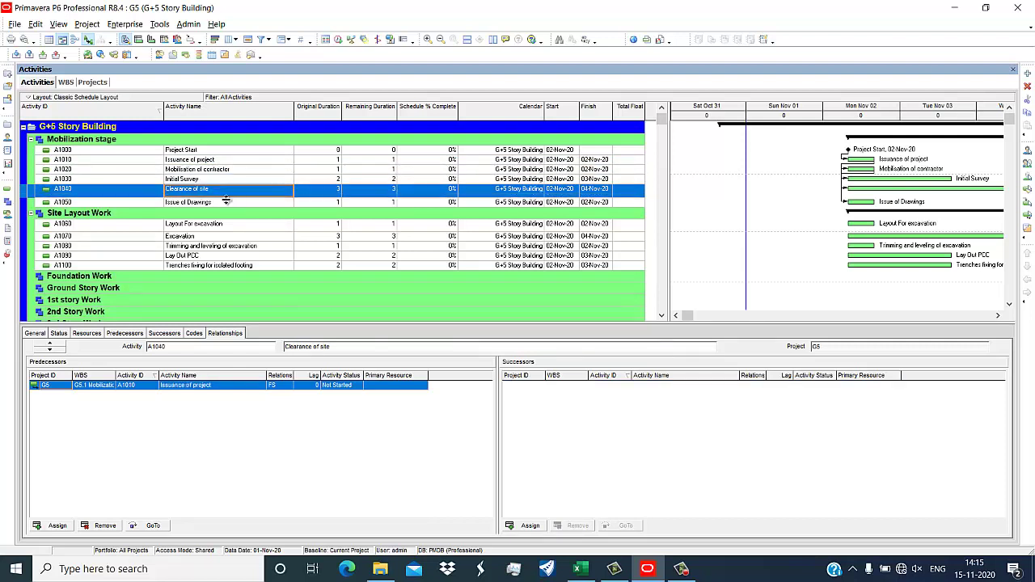
click(41, 332)
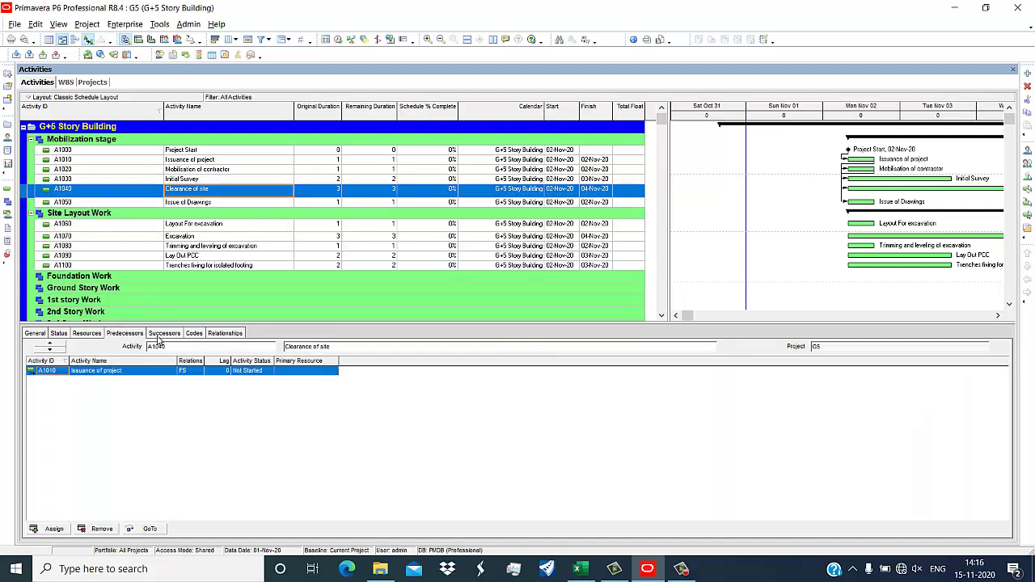
Step: Examine the relationship types offered for the predecessor of Issuance of project, along with its successors, general details and status
click(194, 151)
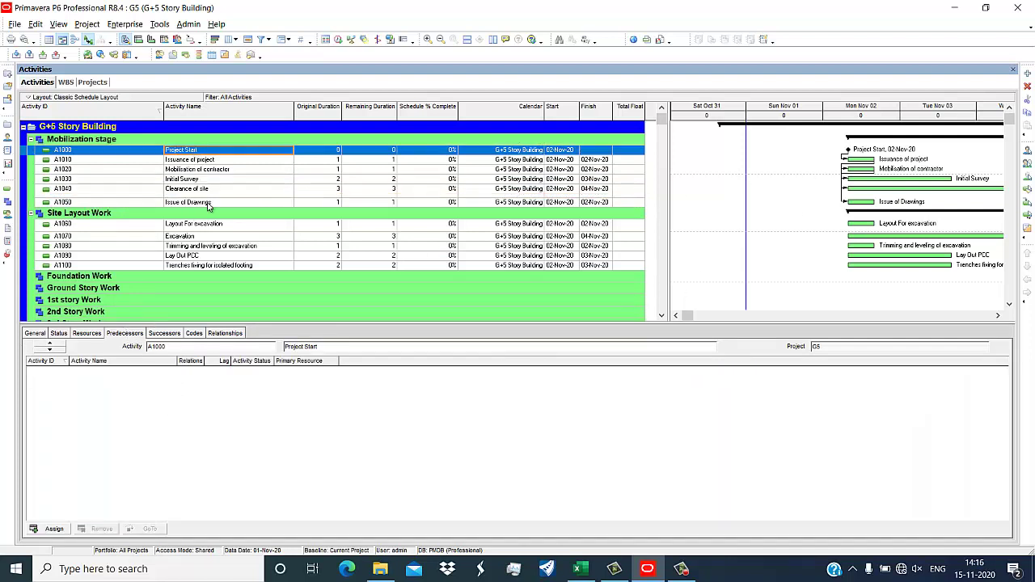
click(207, 160)
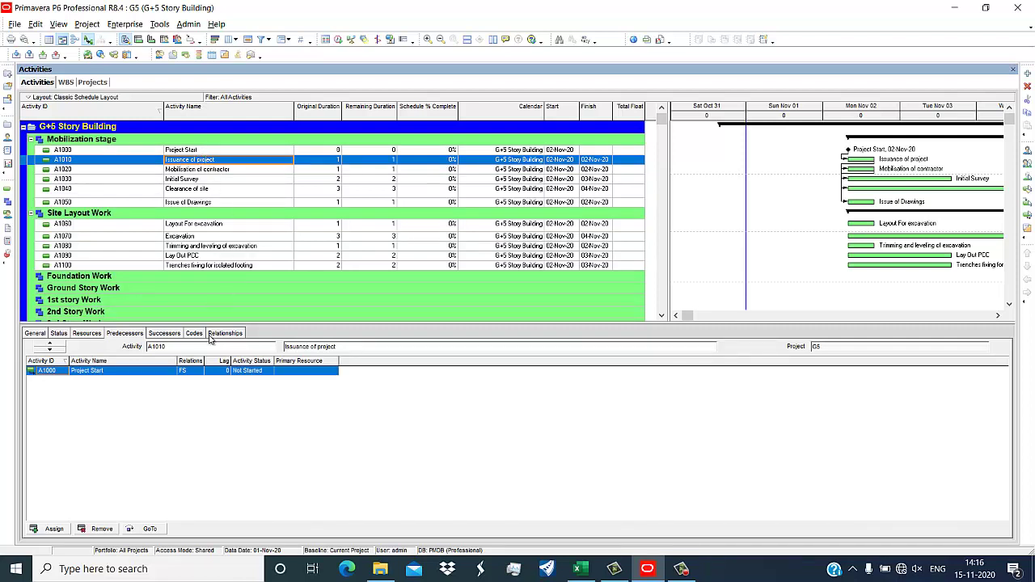
click(194, 374)
click(195, 373)
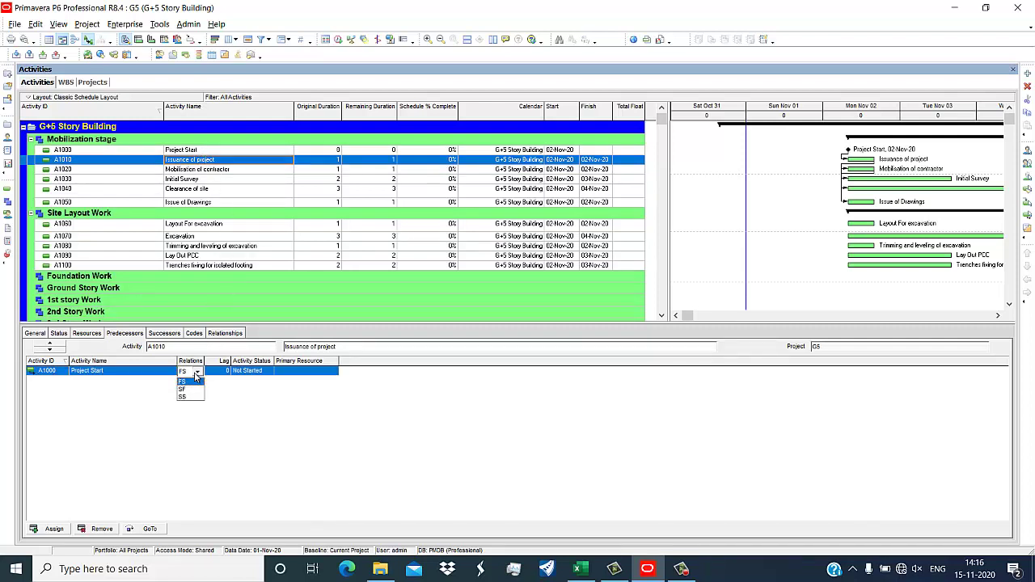
click(204, 413)
click(164, 334)
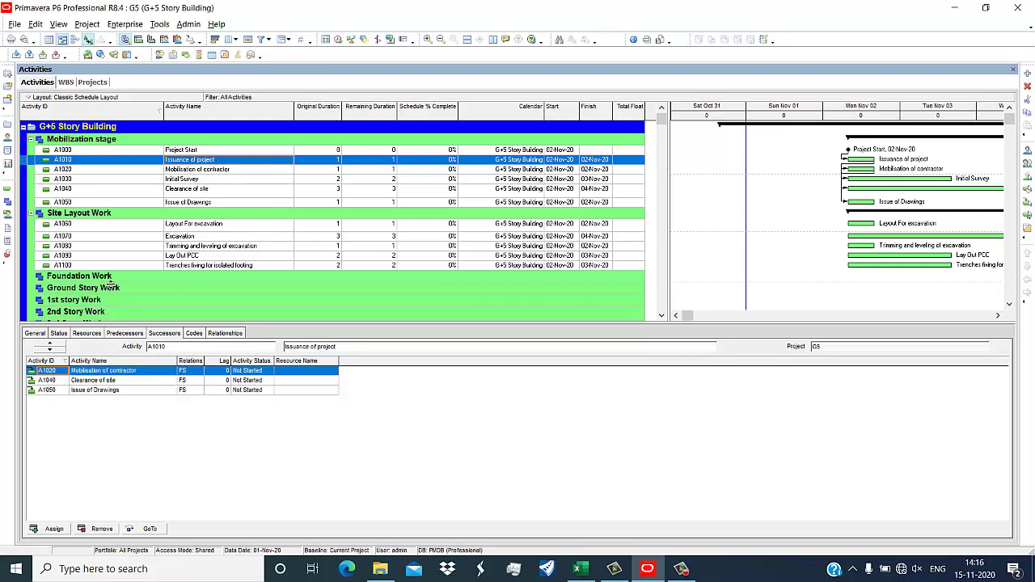
click(35, 333)
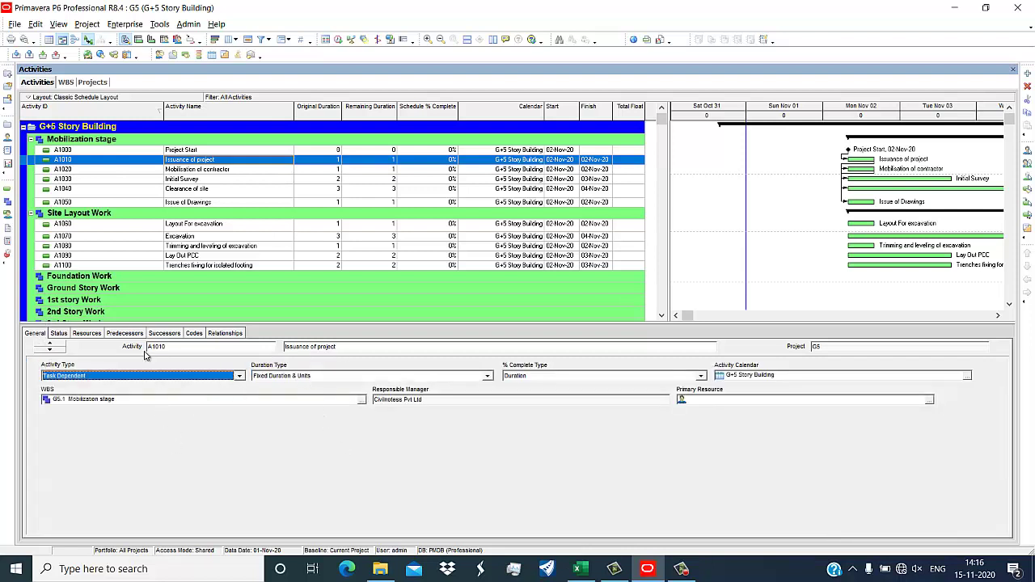
click(58, 335)
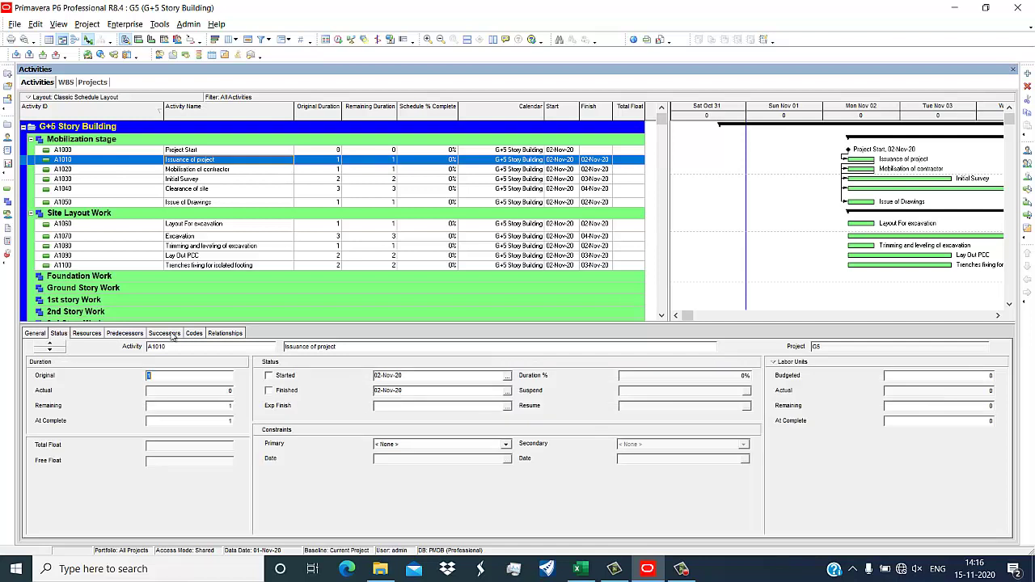
Step: Review the successors of Issuance of project and its combined predecessor and successor relationships
click(170, 334)
click(220, 335)
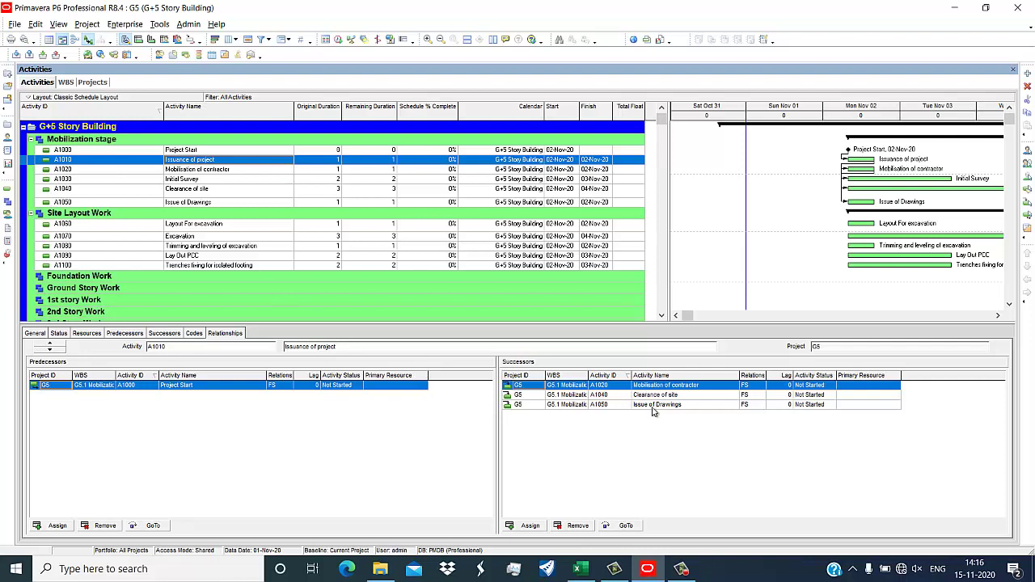
click(672, 257)
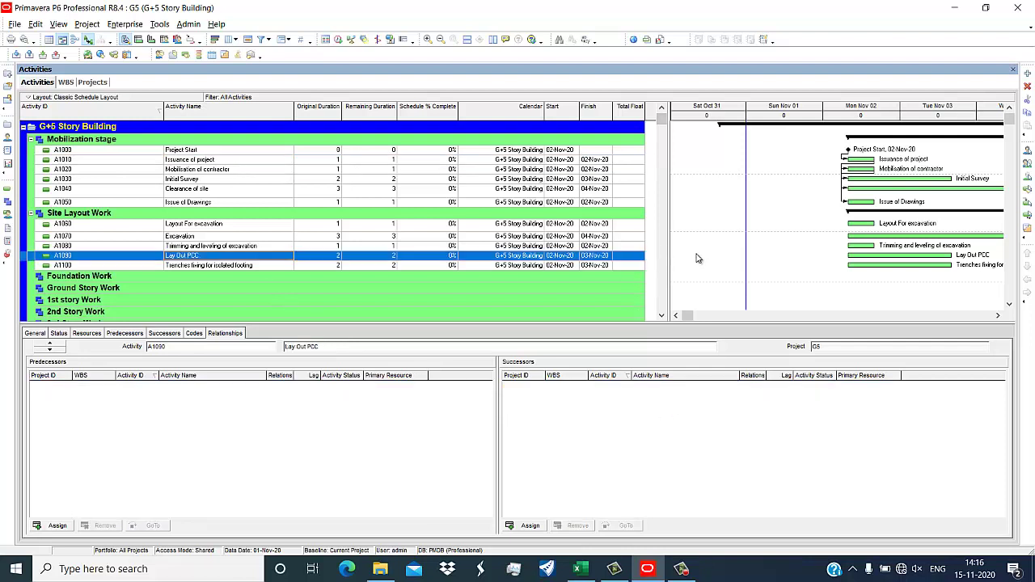
click(203, 161)
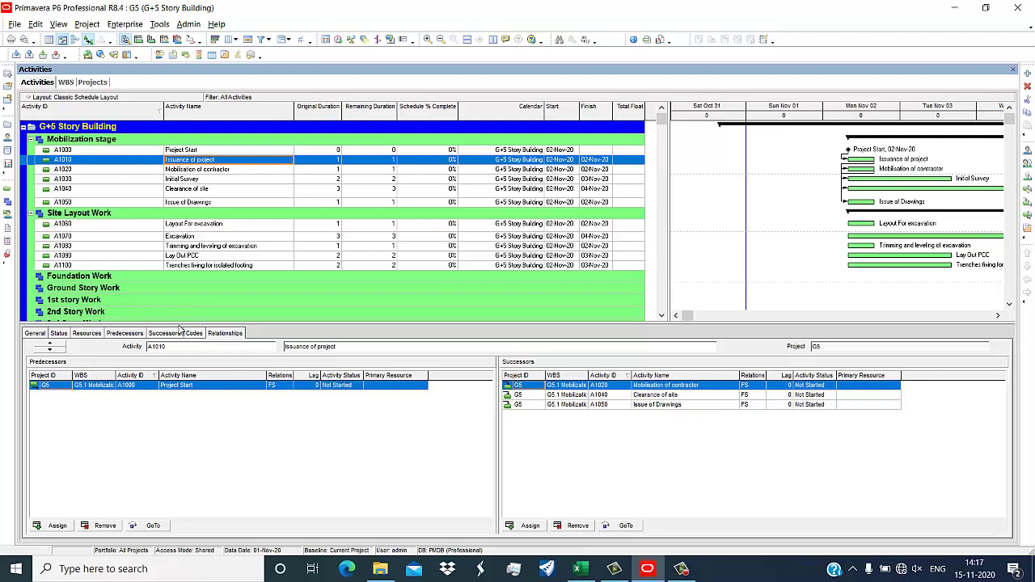
Step: Review the predecessors of Mobilisation of contractor, Project Start and Issuance of project, including the relationship types offered
click(134, 333)
click(182, 172)
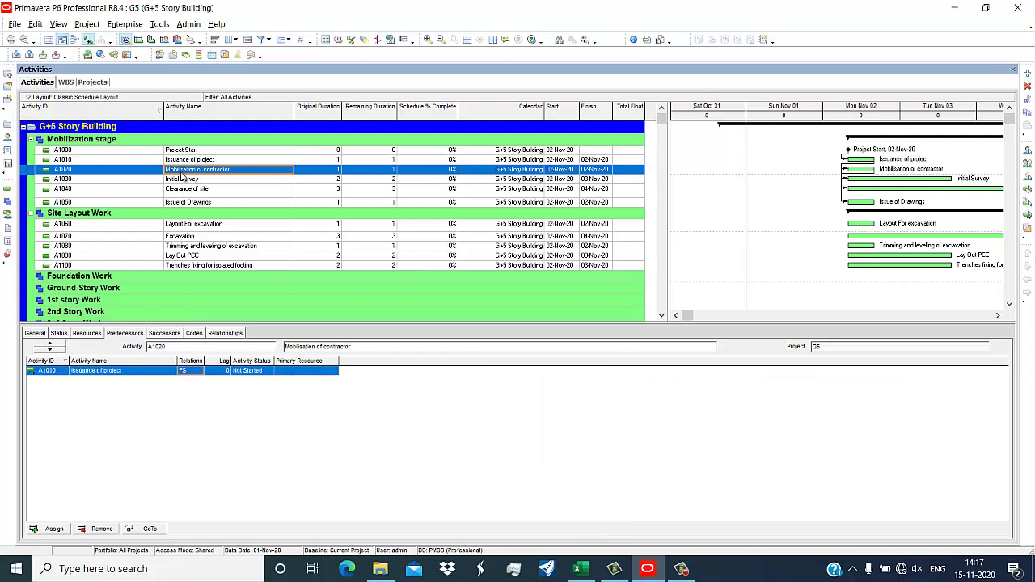
click(193, 373)
click(196, 372)
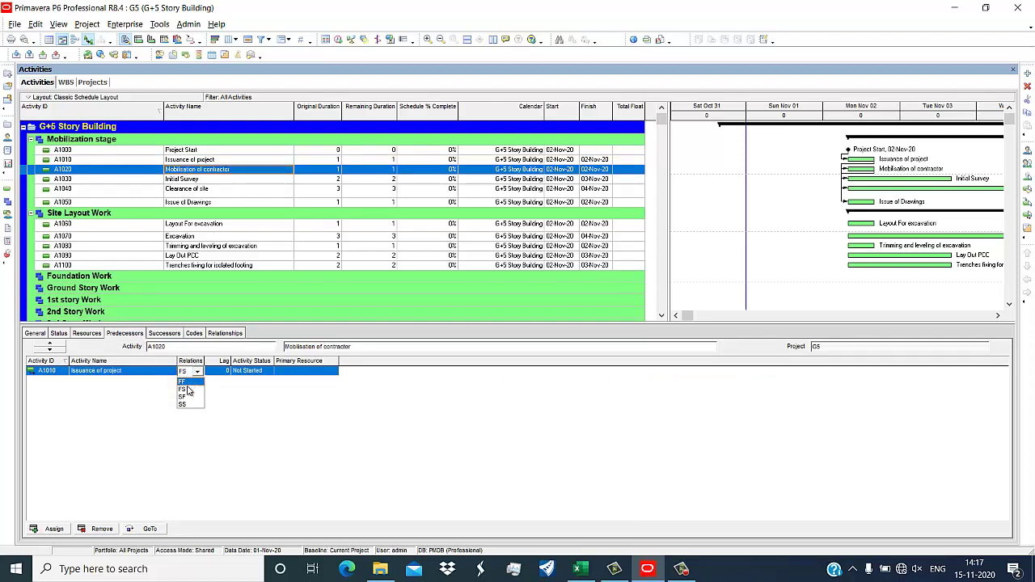
click(186, 152)
click(188, 151)
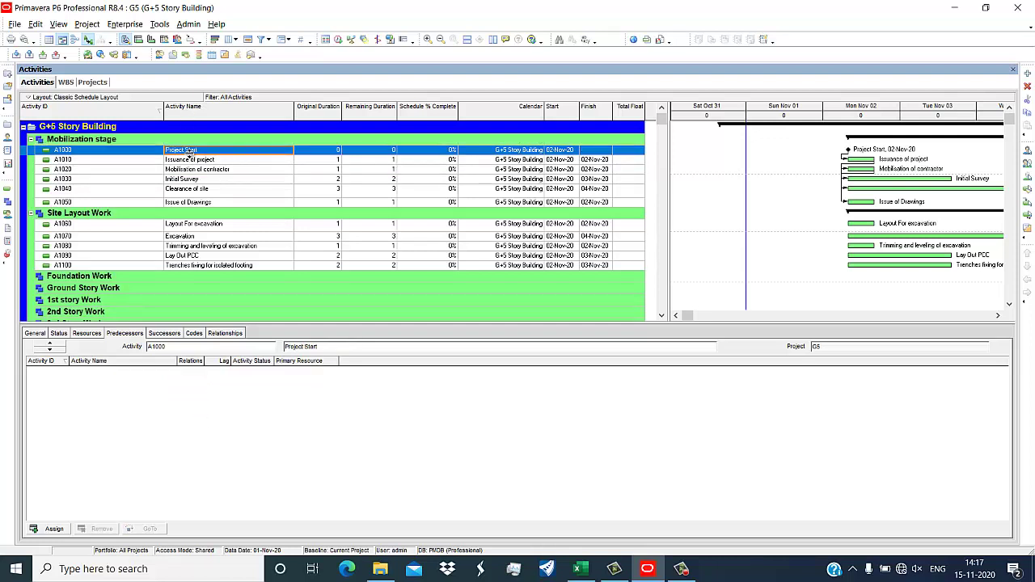
right_click(471, 121)
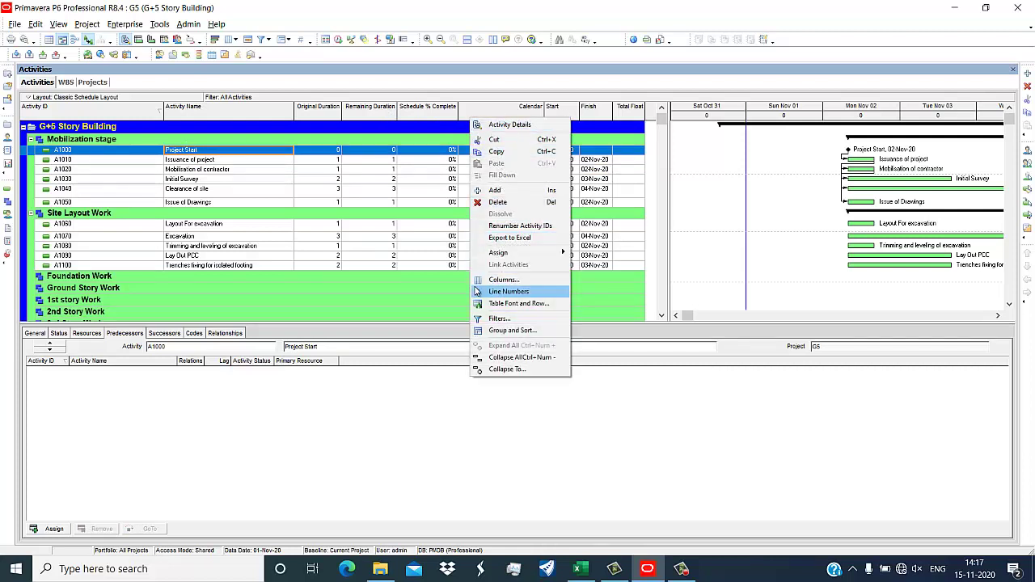
click(443, 437)
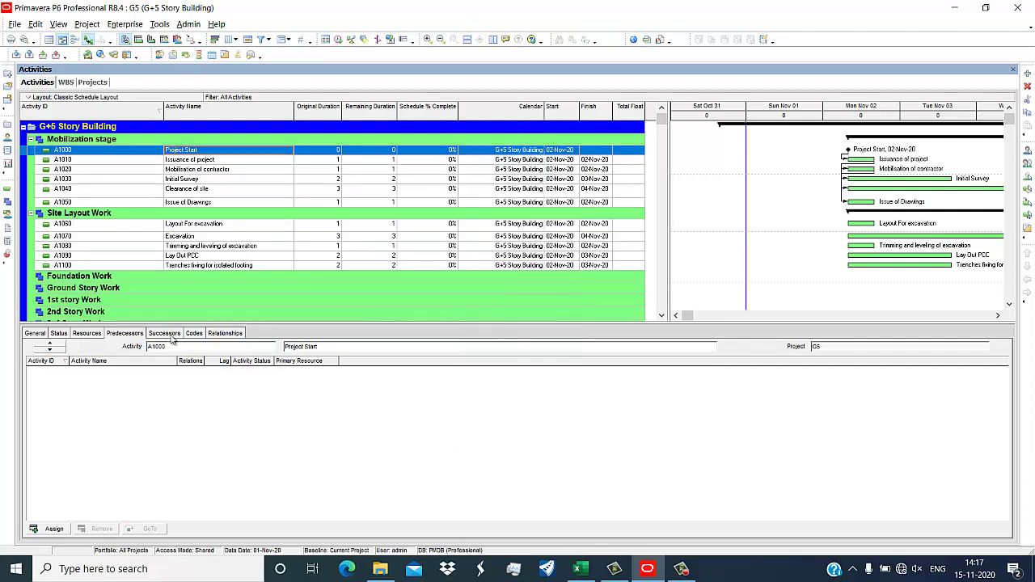
click(196, 170)
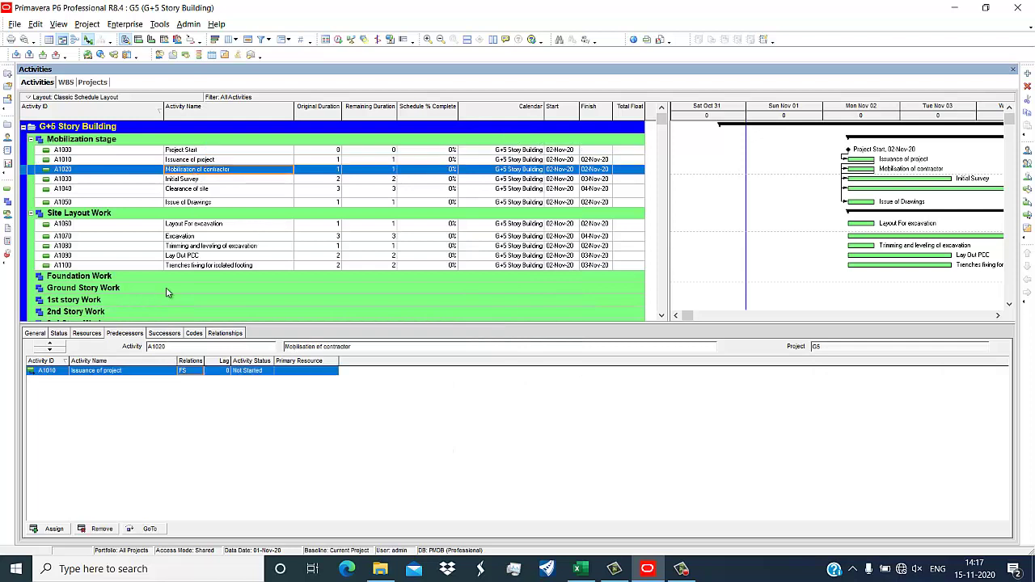
click(187, 161)
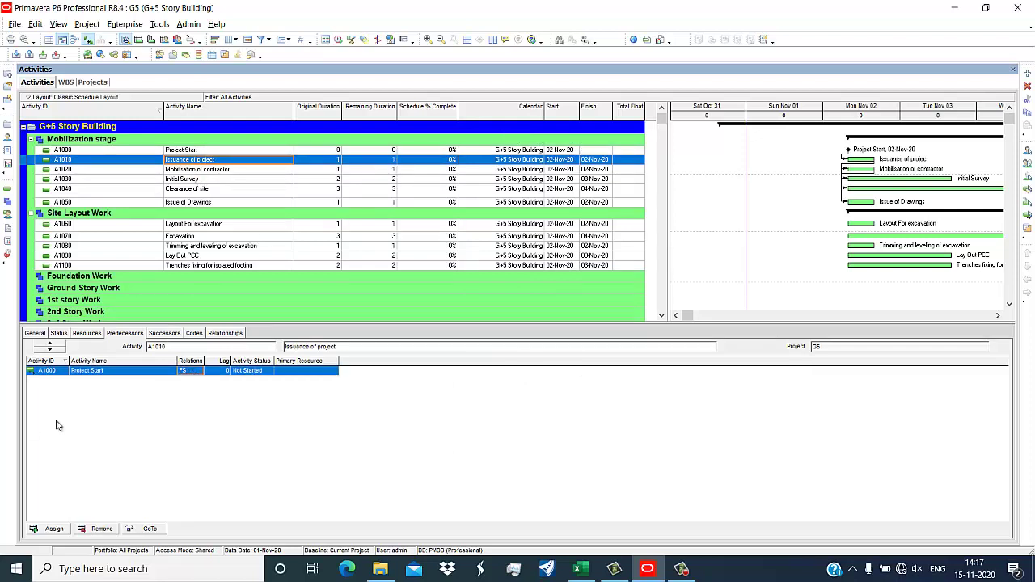
click(192, 374)
click(112, 387)
Step: Set the relationship between Mobilisation of contractor and its predecessor Issuance of project to FS
click(179, 170)
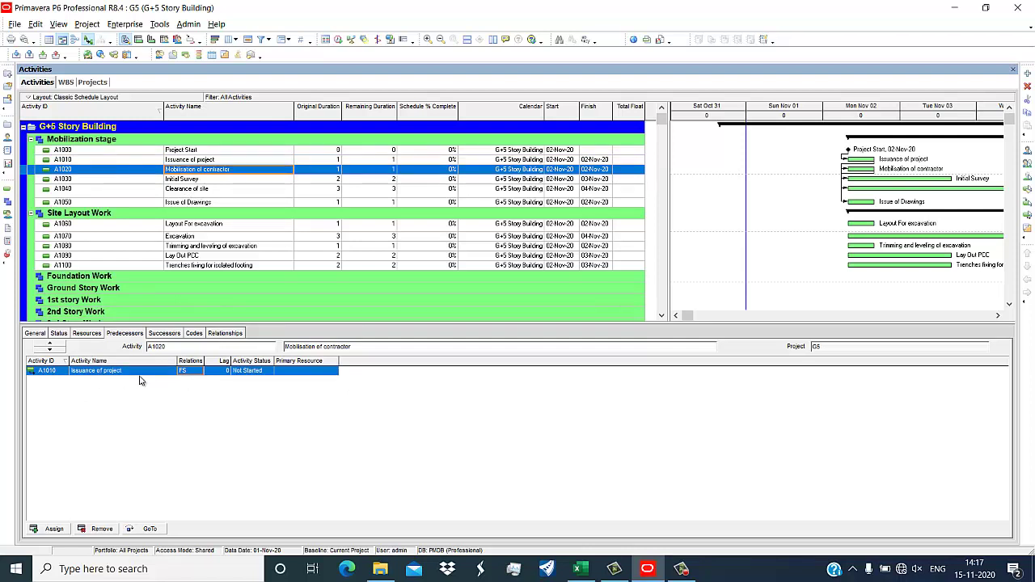
click(185, 371)
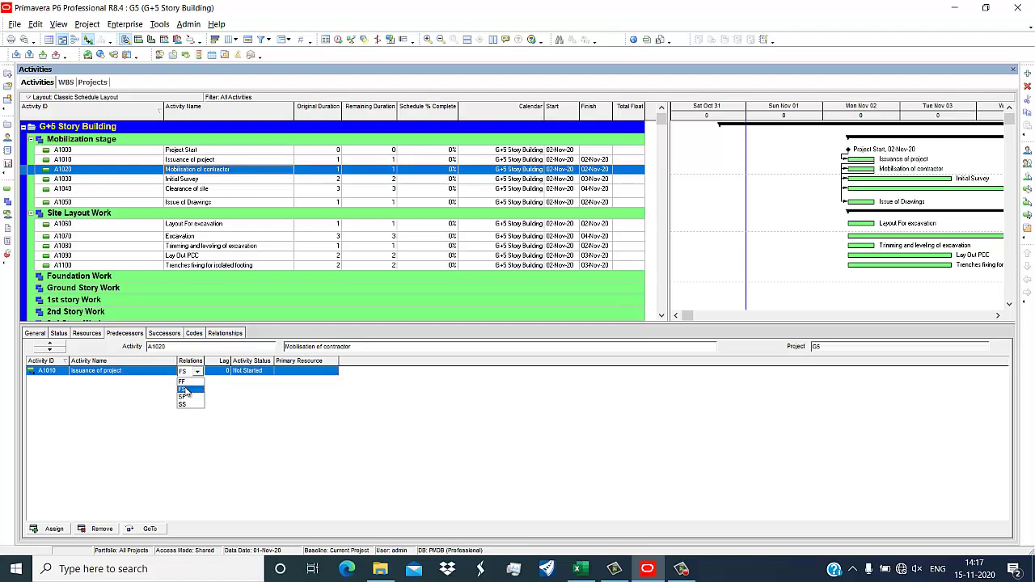
click(185, 391)
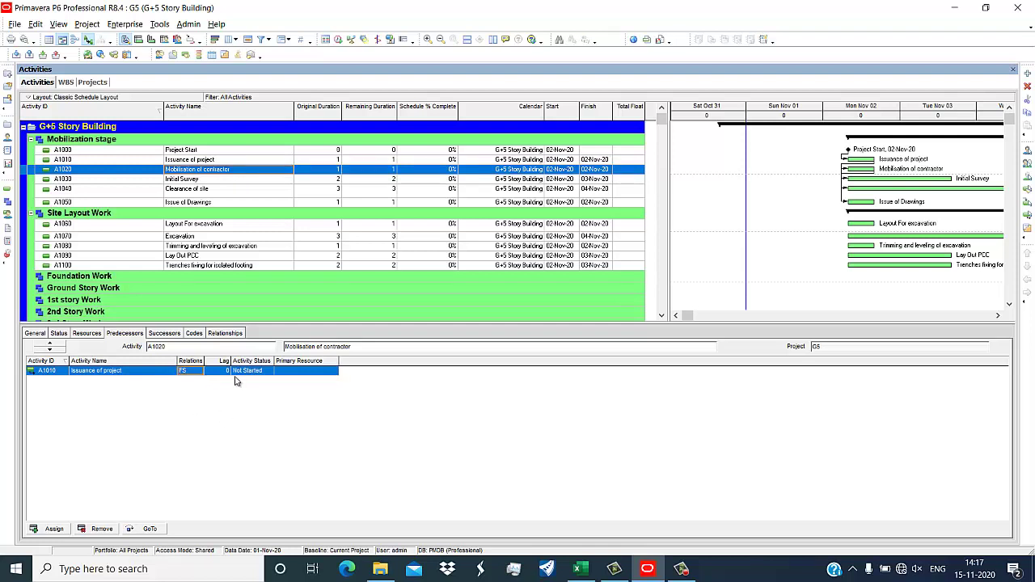
Step: Set Initial Survey's relationship to its predecessor Mobilisation of contractor to FS with a lag of 1
click(201, 181)
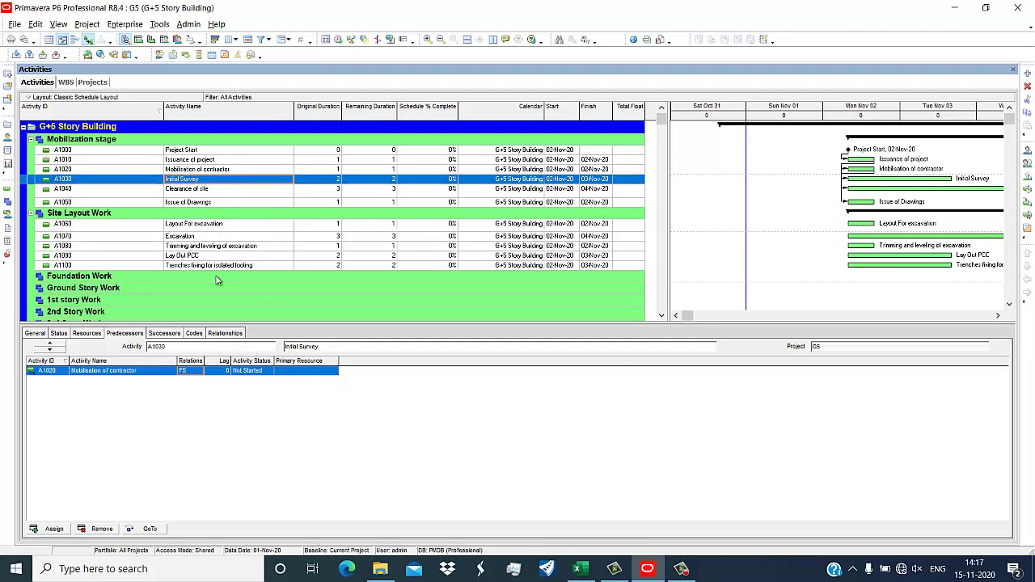
click(187, 372)
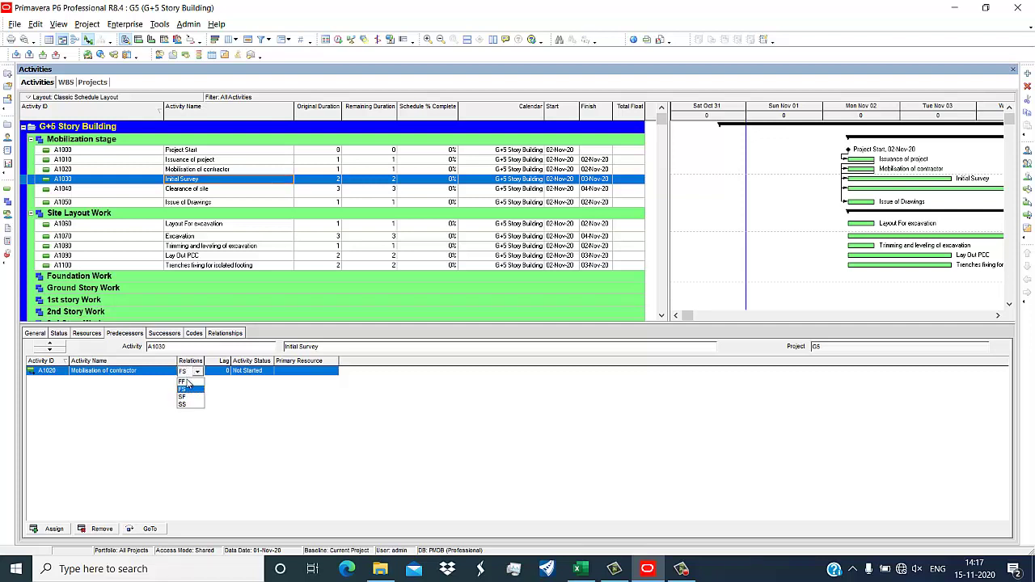
click(186, 390)
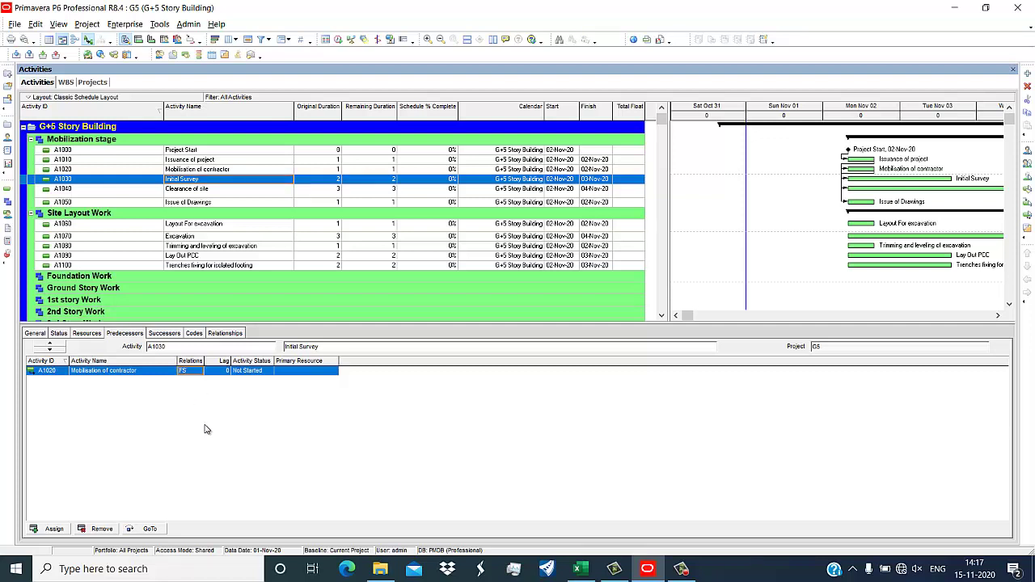
click(224, 372)
text(1)
Step: Set Clearance of site's relationship to its predecessor Issuance of project to FS with a lag of 1.5
click(217, 191)
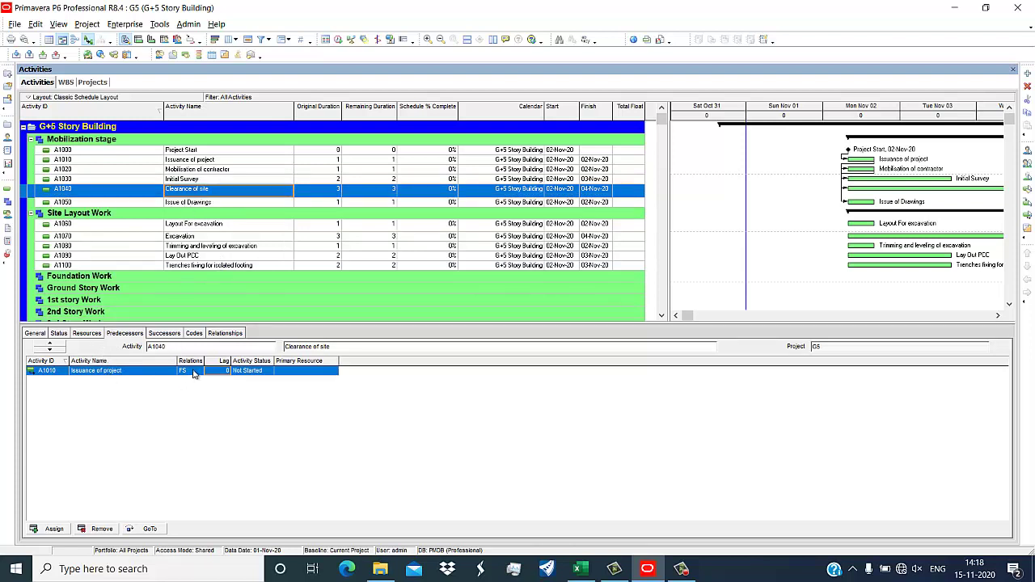
click(191, 372)
click(196, 372)
click(192, 389)
click(215, 370)
text(1.5)
click(232, 408)
Step: Set a lag of 1 on Issue of Drawings' relationship to its predecessor Issuance of project
click(194, 204)
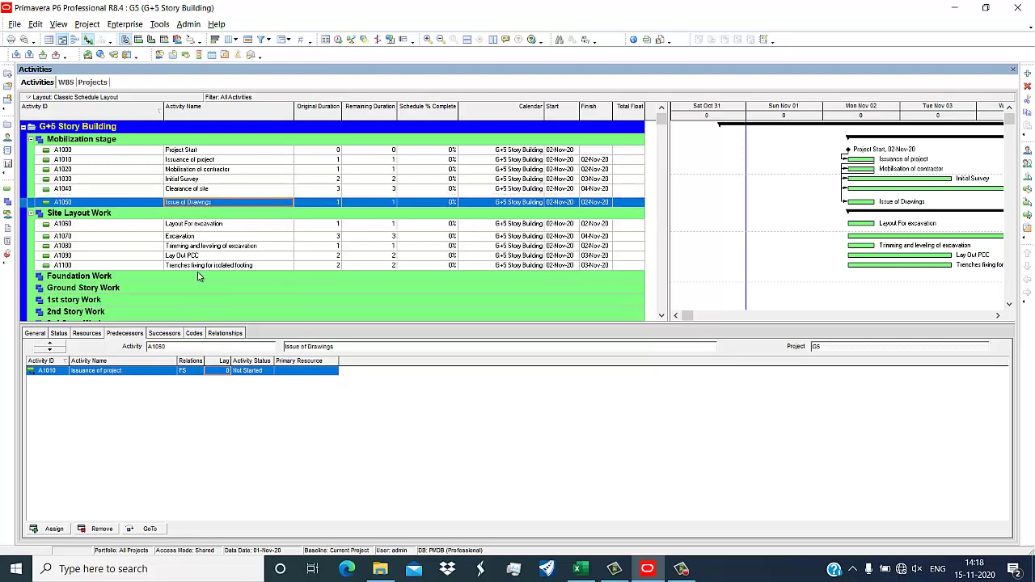
click(224, 372)
text(1)
Step: Run the schedule calculation for the project to update the activity dates with the new relationships and lags
click(343, 150)
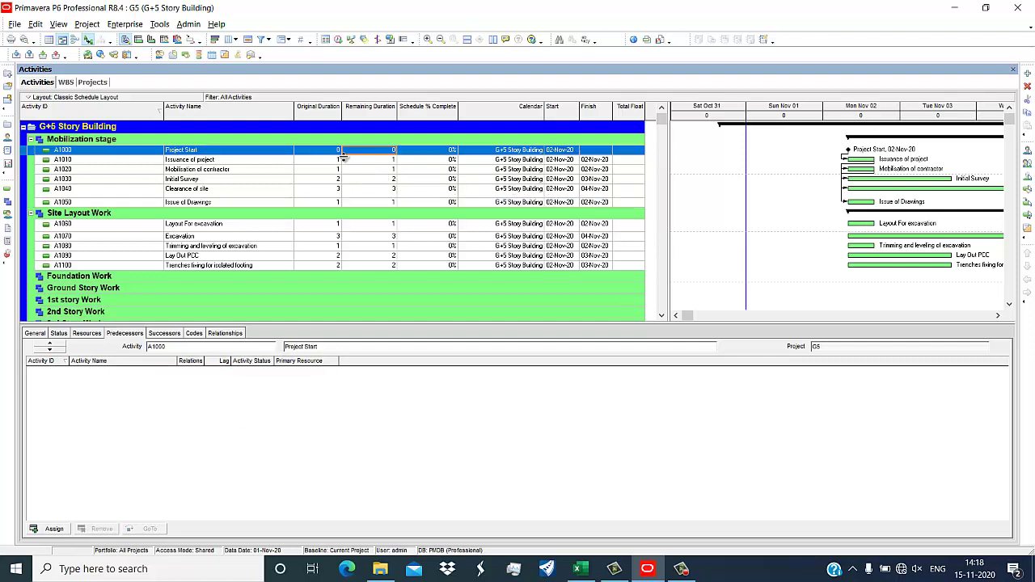
click(340, 47)
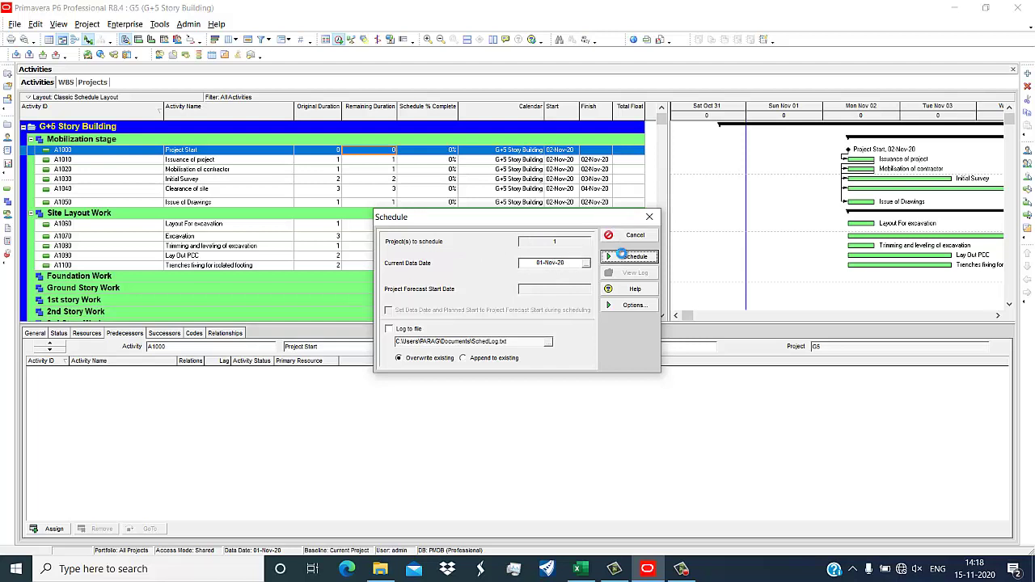
click(625, 258)
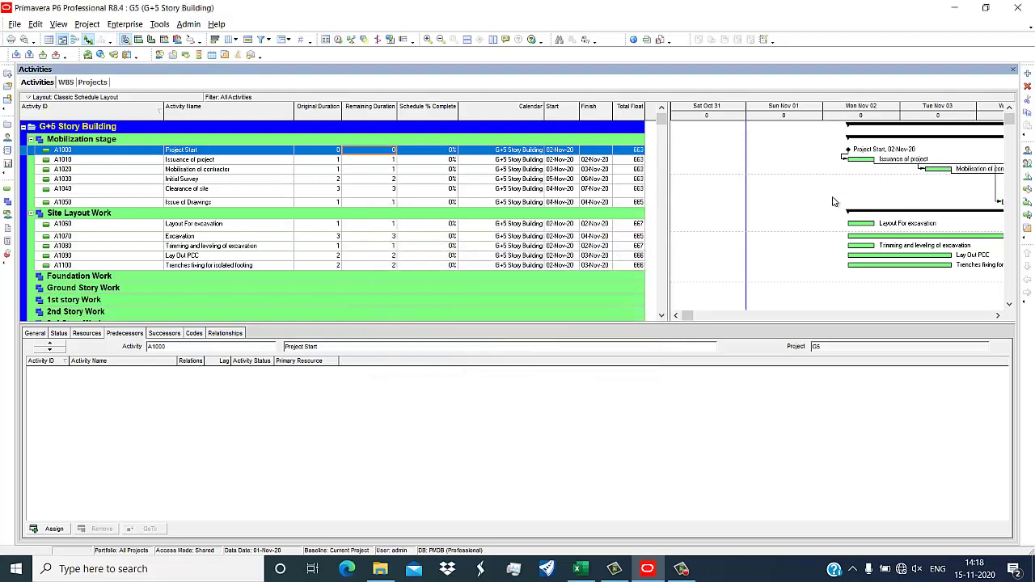
Step: Examine the rescheduled bars and relationship lines of the Mobilization stage in the Gantt chart using a weekly timescale
click(997, 315)
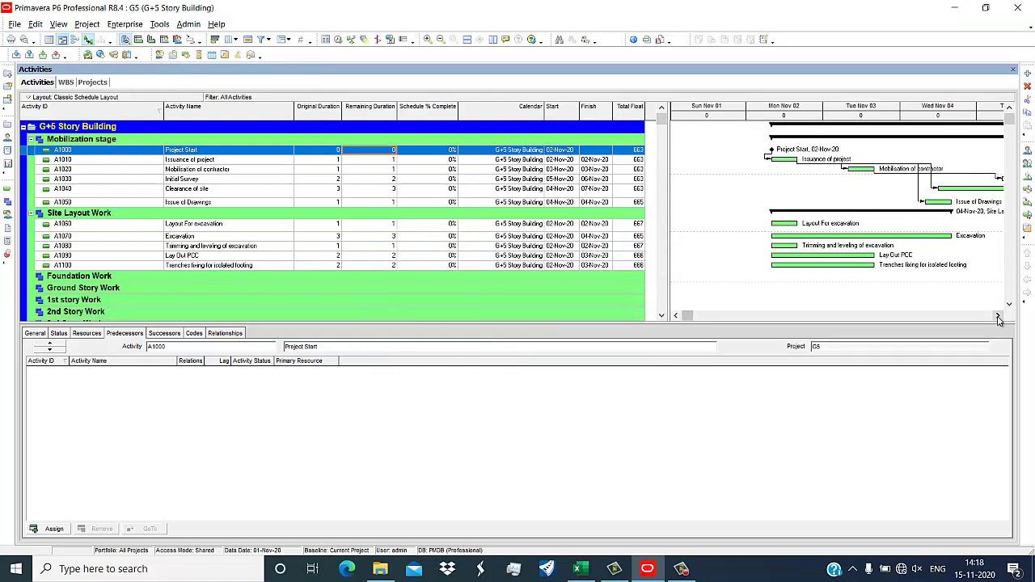
click(998, 315)
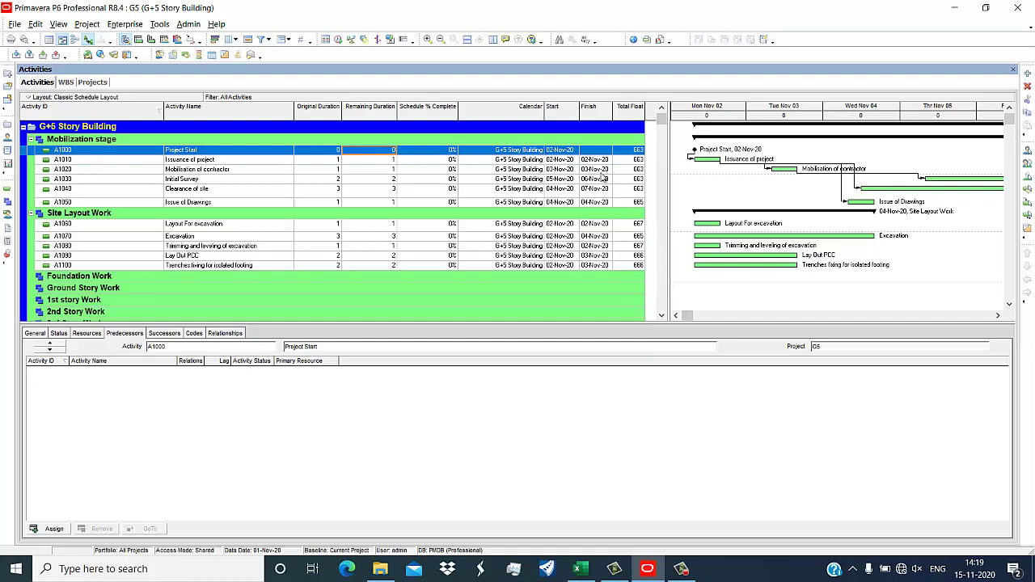
click(998, 316)
click(998, 316)
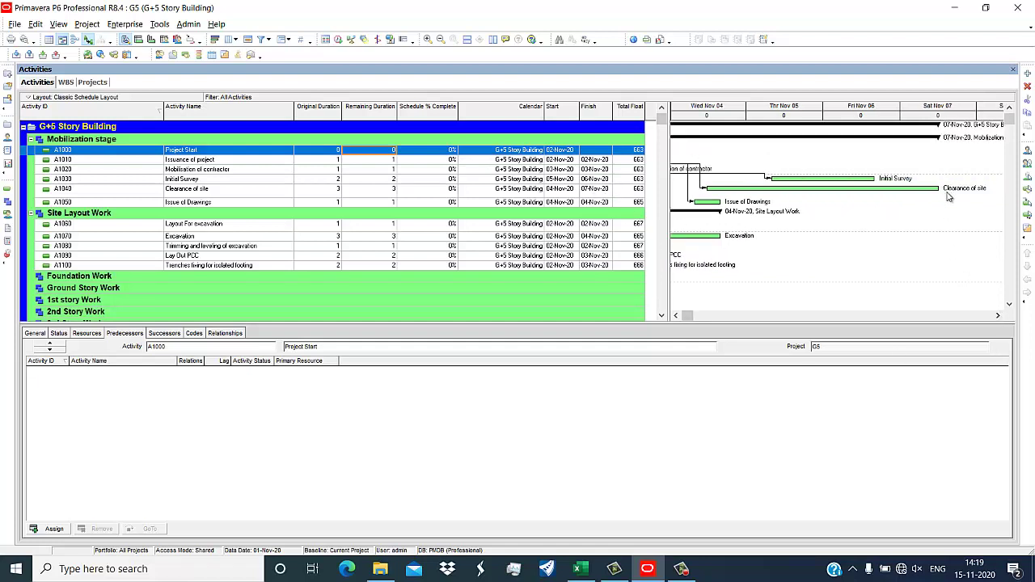
scroll(934, 194, down, 1)
scroll(938, 259, up, 1)
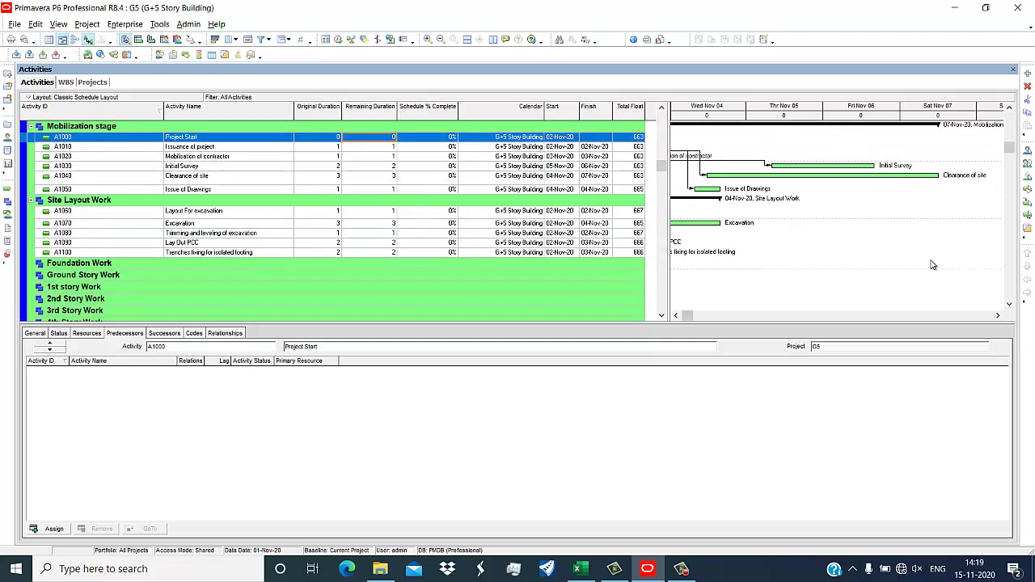
click(440, 40)
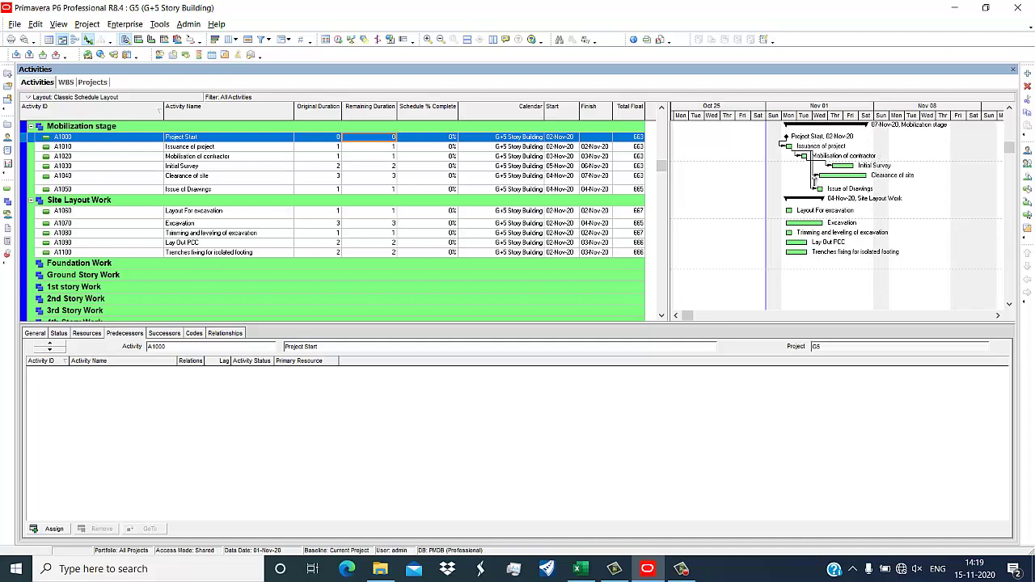
scroll(852, 216, up, 1)
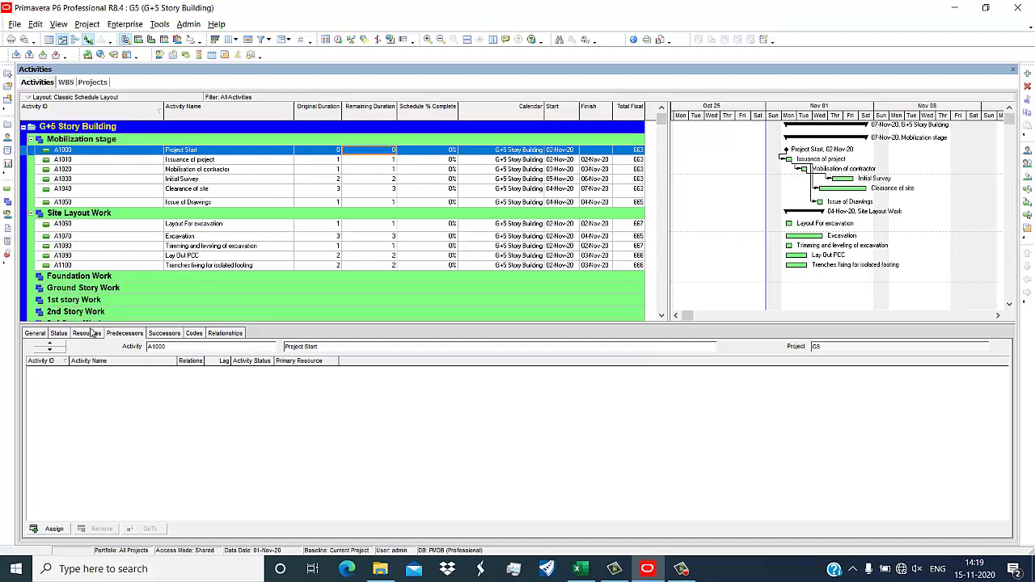
Step: Check the activity types offered for Project Start in its general details
click(36, 334)
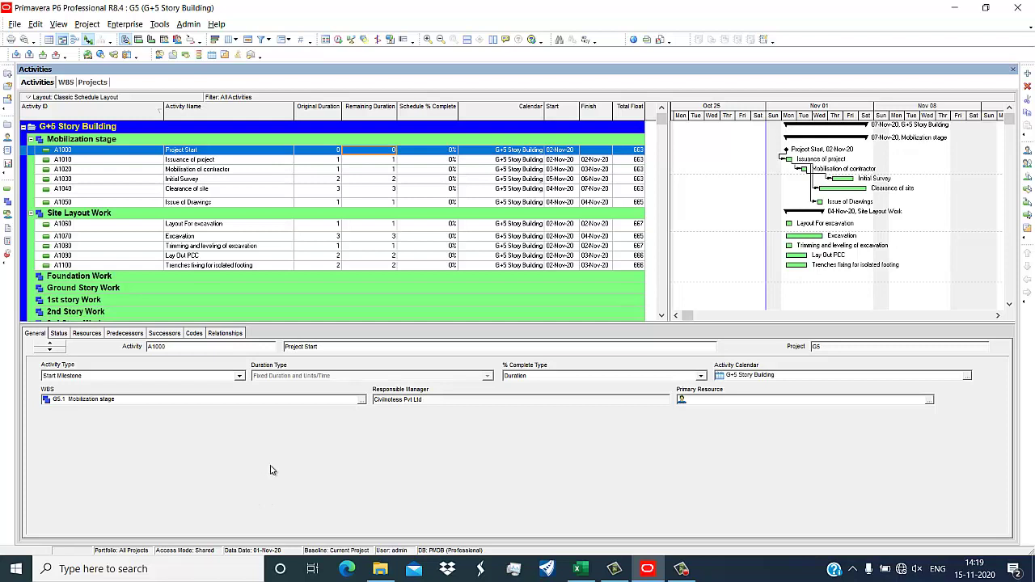
click(107, 377)
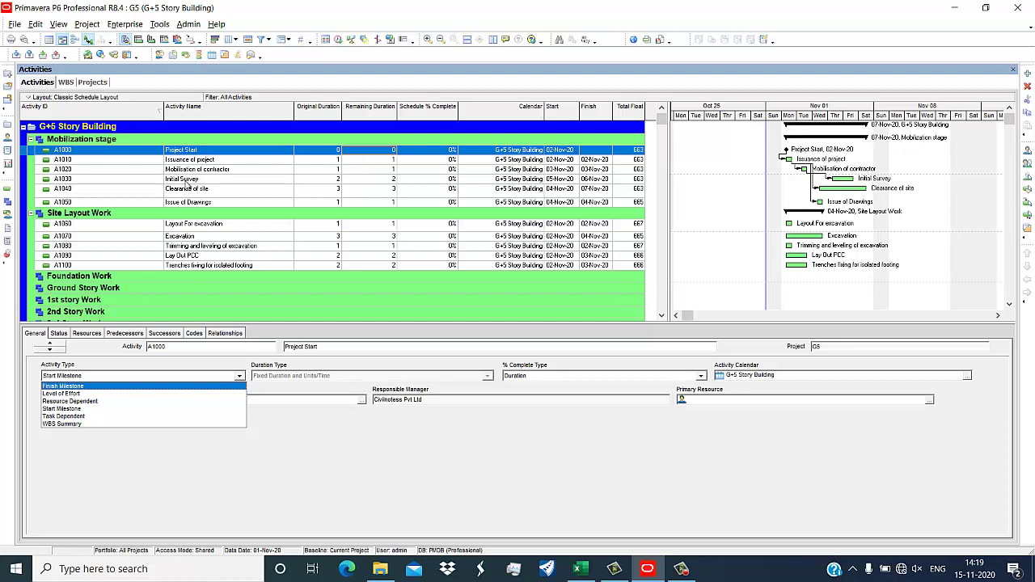
key(Escape)
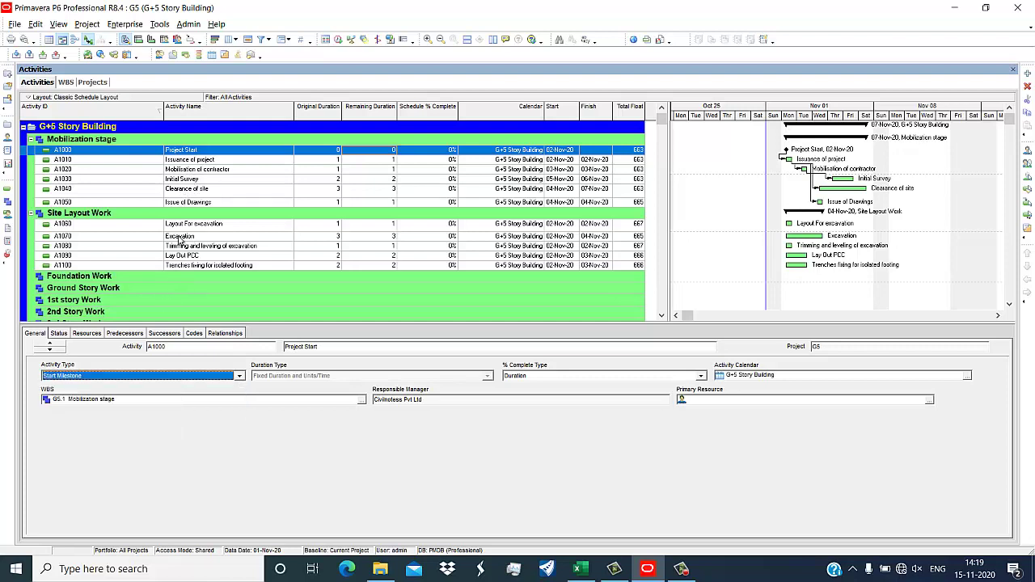
Step: Add a new activity to the Mobilization stage
click(114, 191)
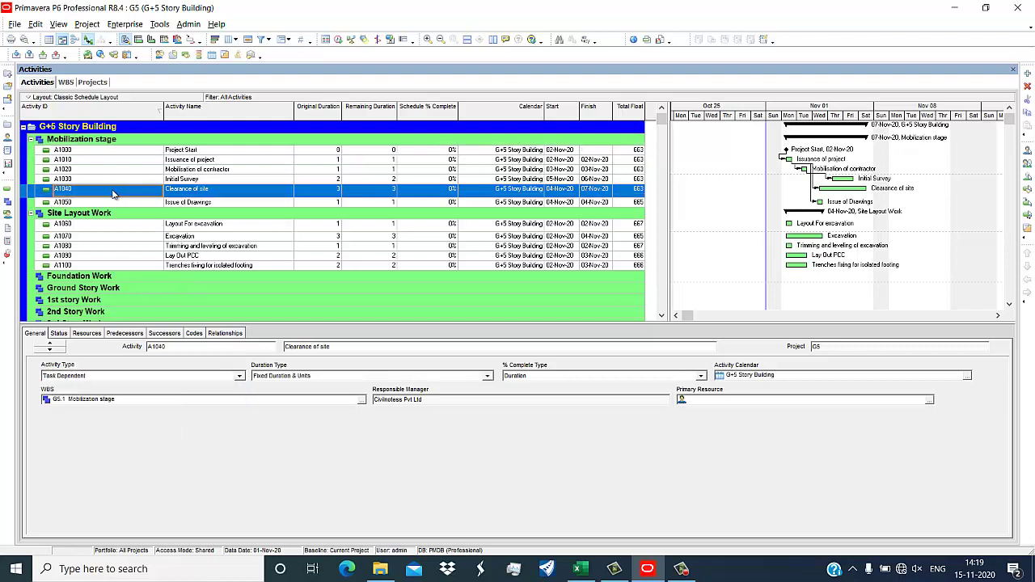
click(45, 161)
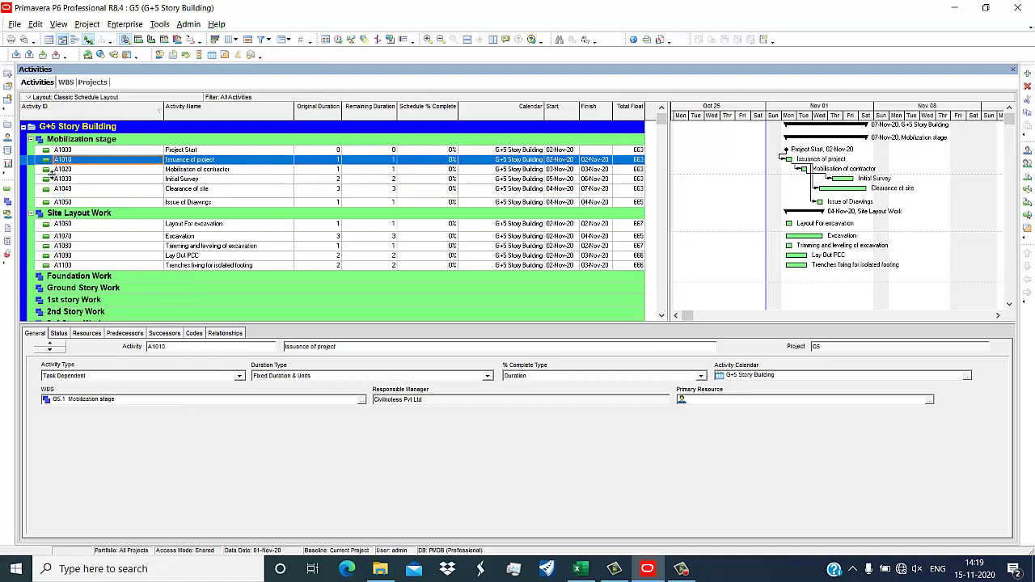
click(1027, 73)
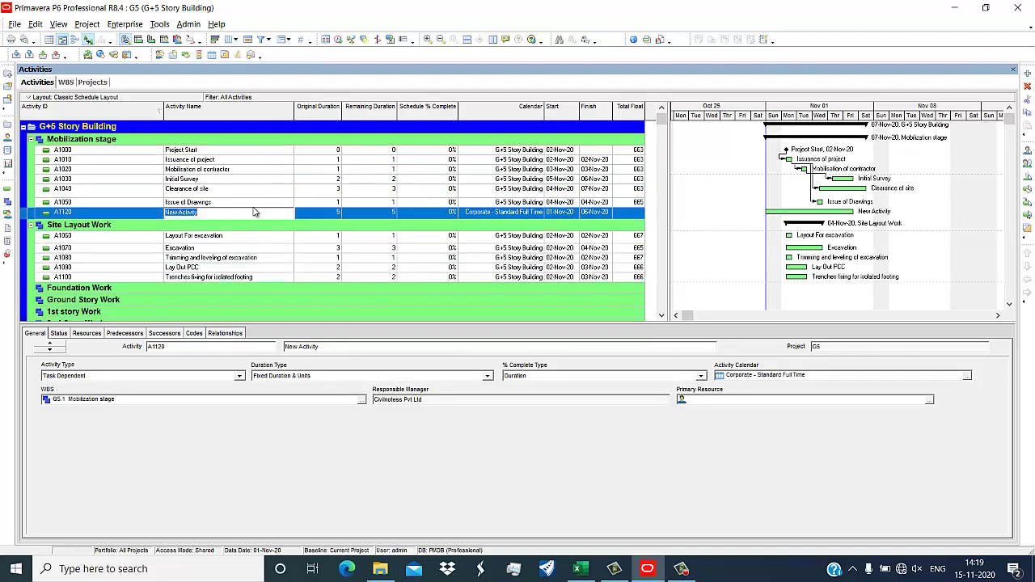
click(257, 191)
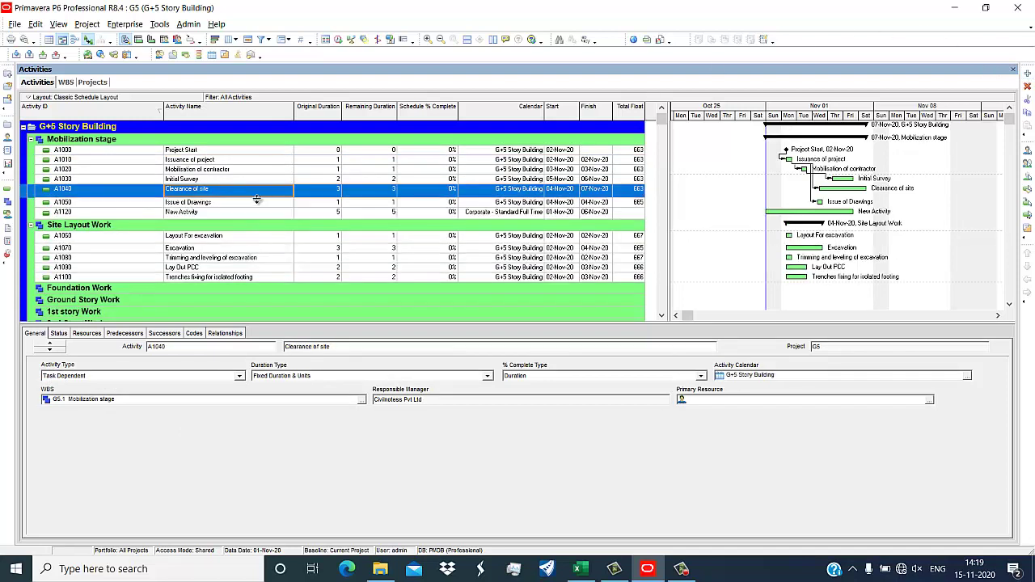
click(217, 214)
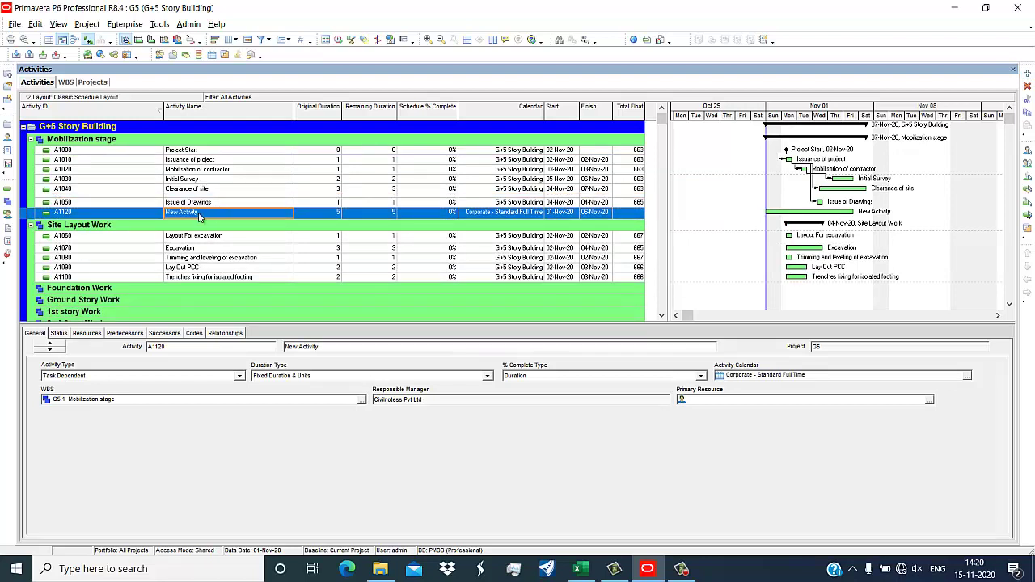
right_click(87, 219)
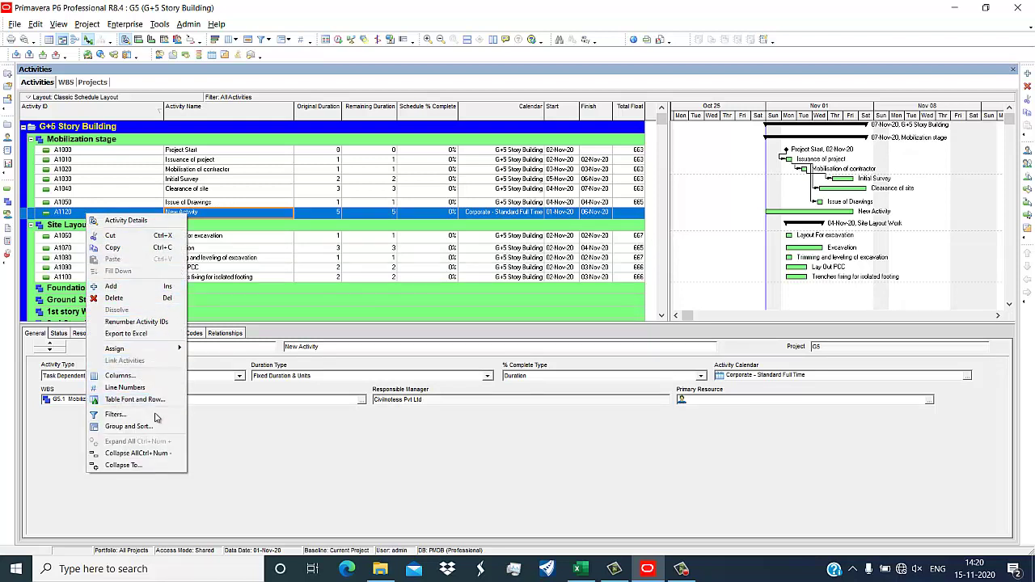
click(213, 446)
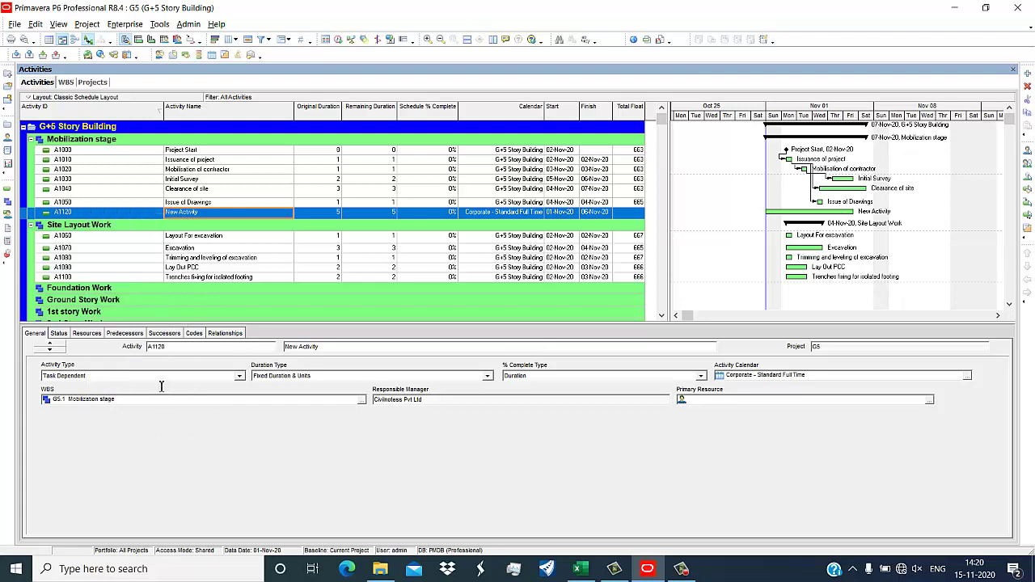
Step: Assign the G+5 Story Building calendar to the new activity in the Mobilization stage
click(84, 213)
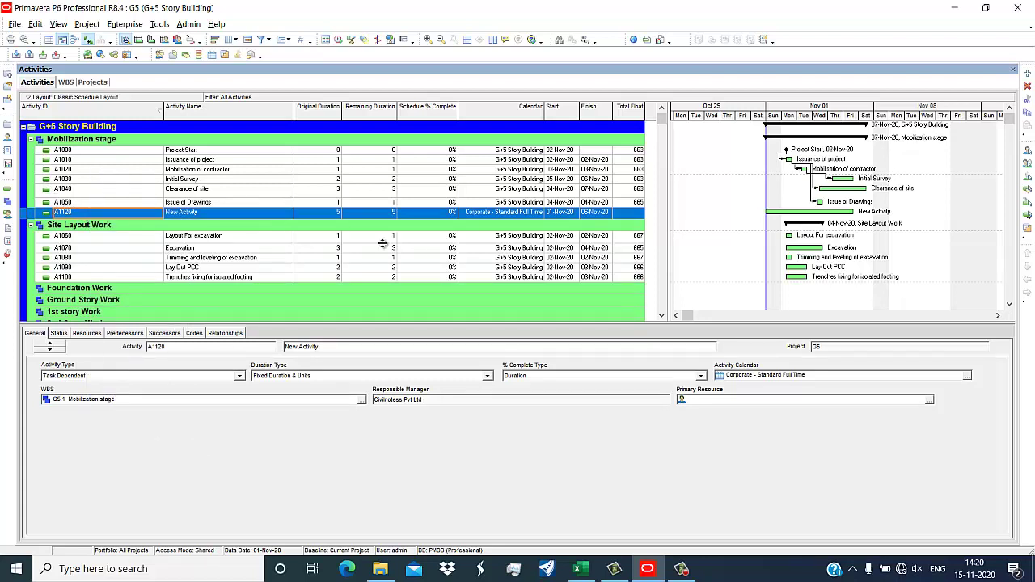
double_click(531, 215)
double_click(498, 308)
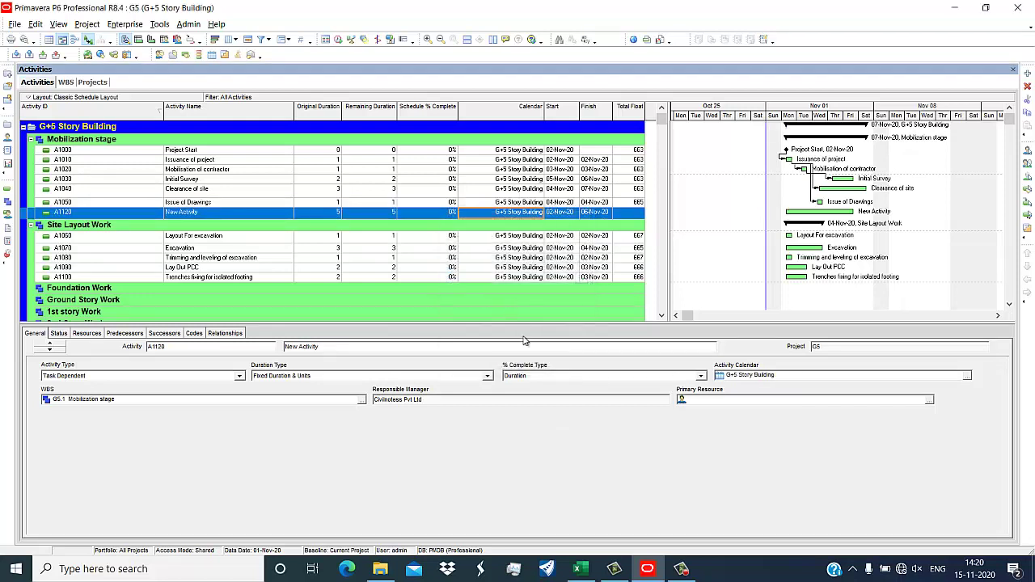
drag(465, 260, 411, 206)
click(315, 213)
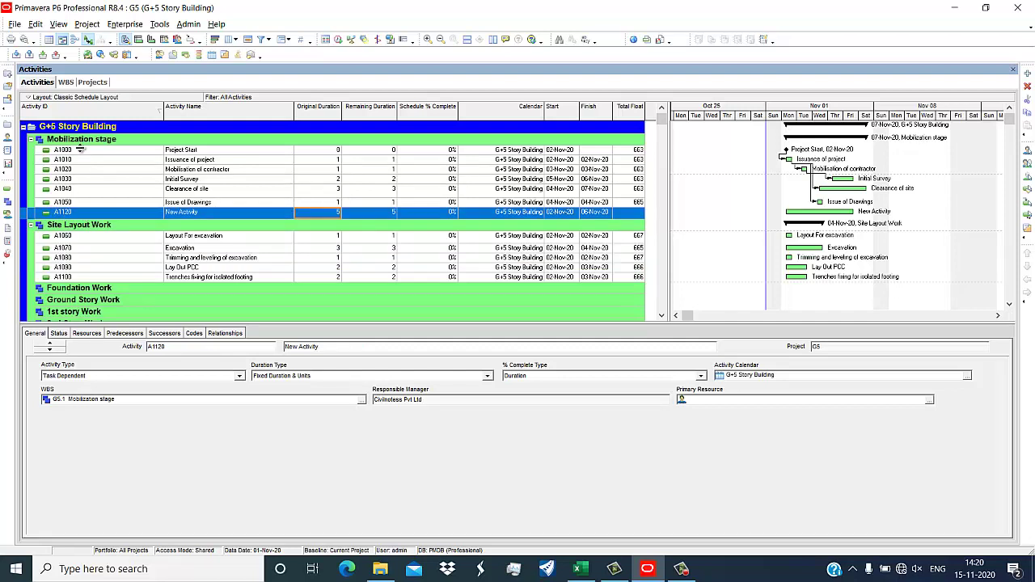
Step: Change the new activity's ID to A1011 so it sorts directly after Issuance of project
click(75, 213)
click(74, 212)
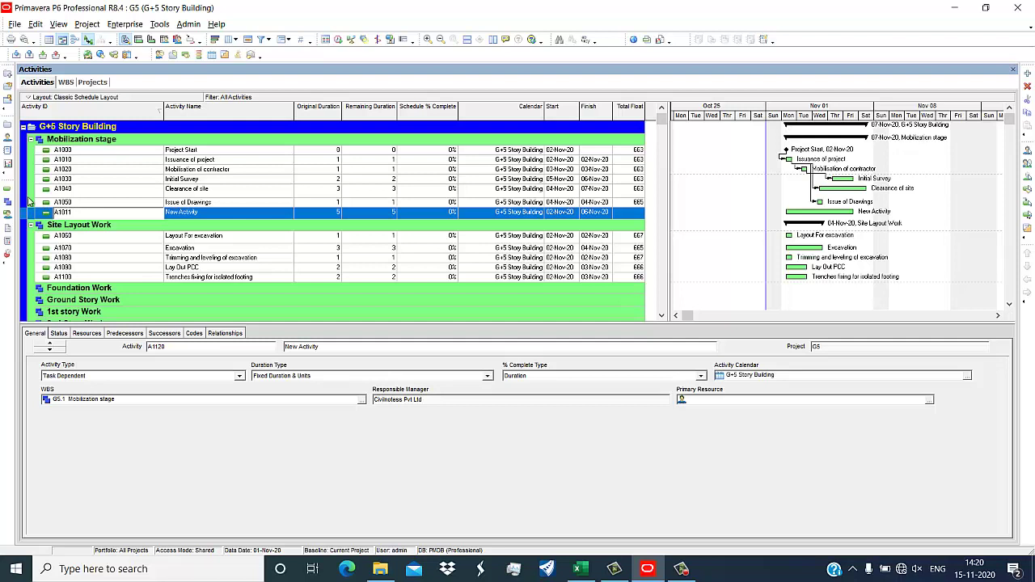
click(145, 198)
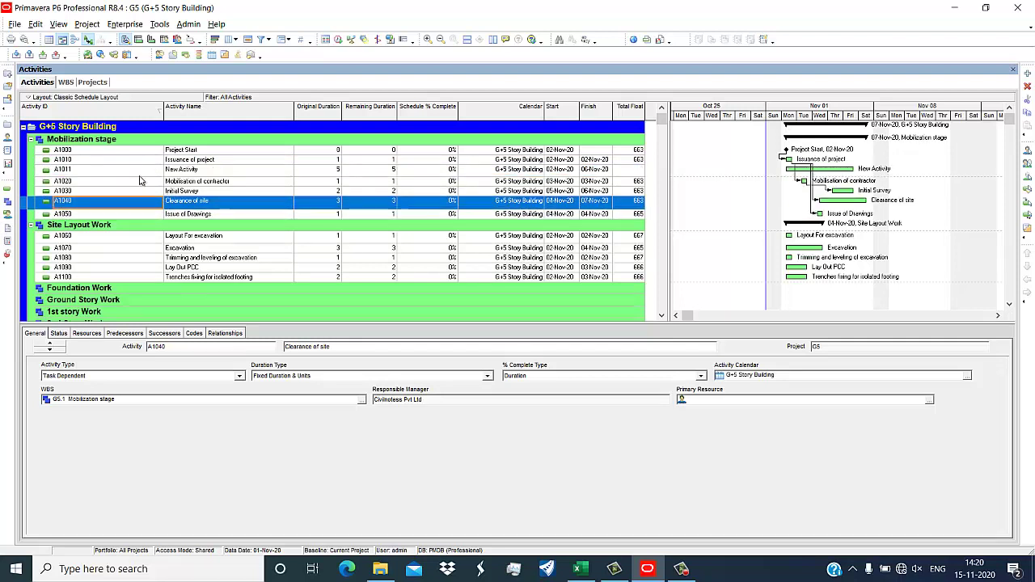
Step: Rename activity A1011 in the Mobilization stage as Summery
click(172, 170)
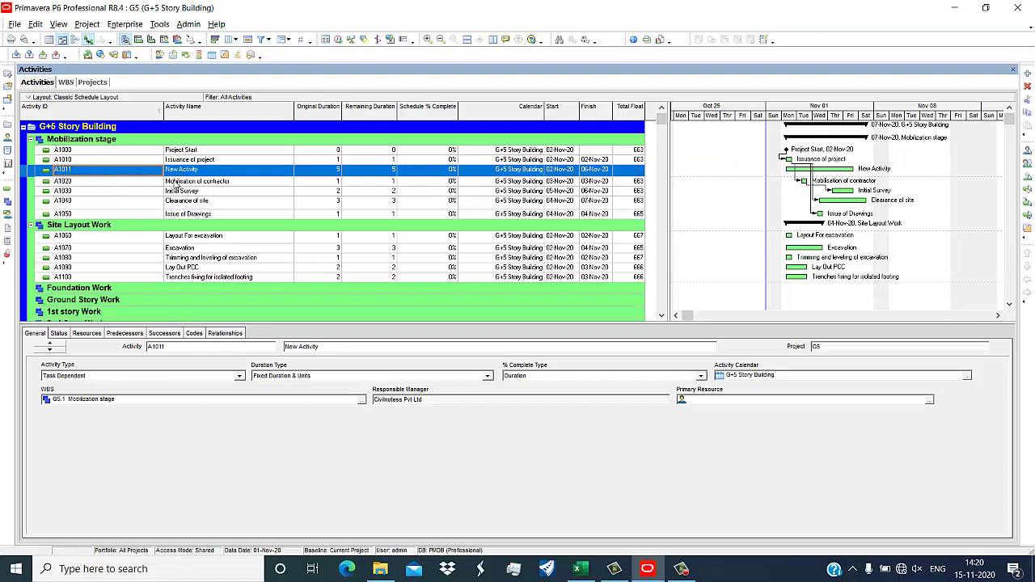
click(175, 183)
click(180, 200)
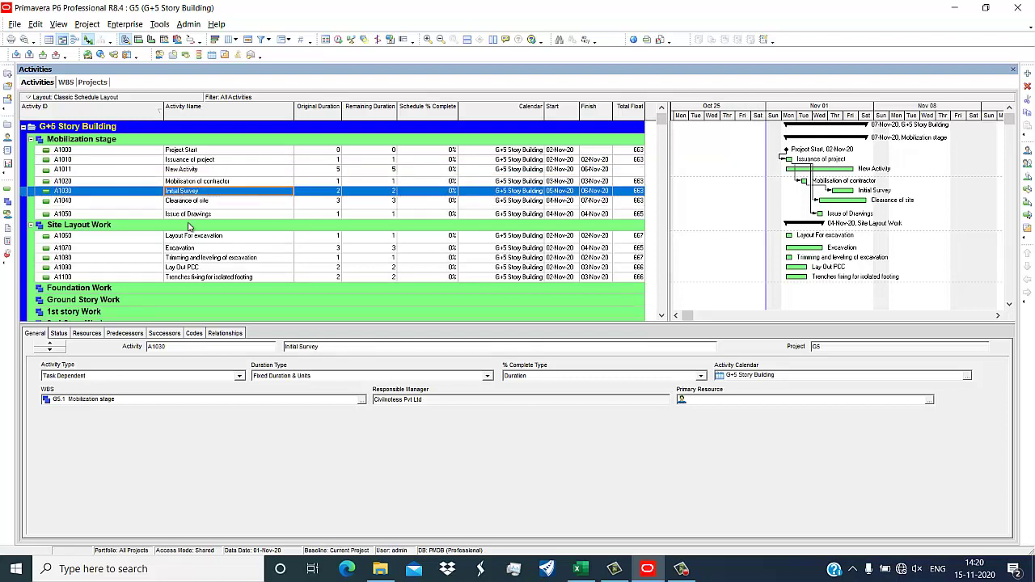
click(189, 215)
click(257, 171)
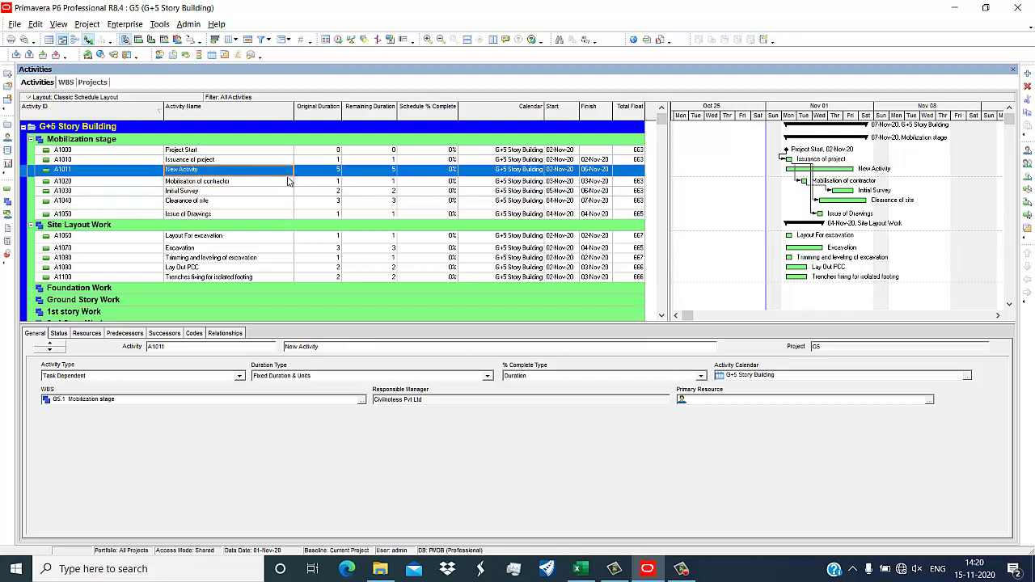
click(282, 169)
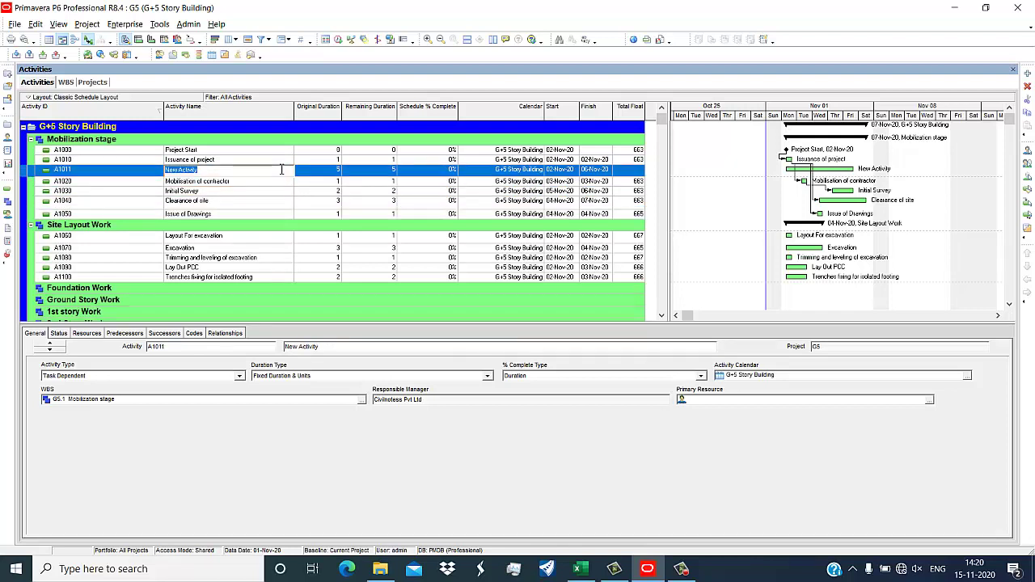
text(Summery)
key(Return)
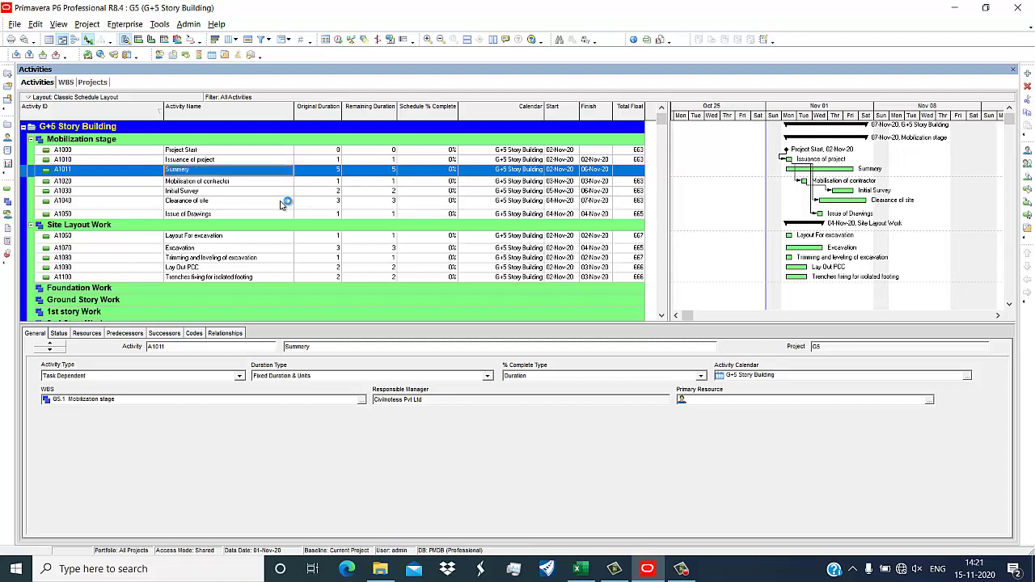
Step: Set the Summery activity's type to WBS Summary and run the schedule calculation for the project
click(68, 376)
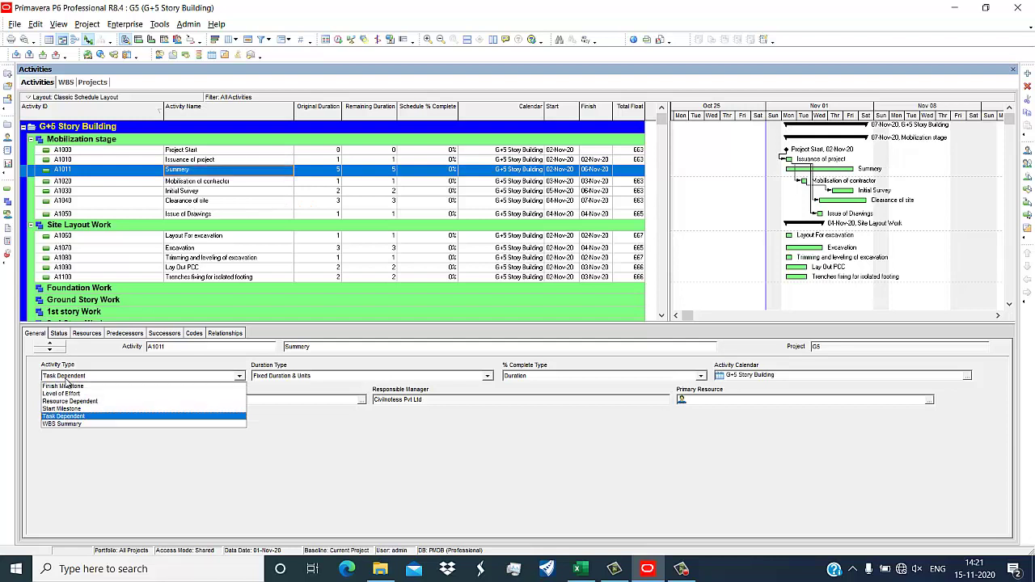
click(71, 424)
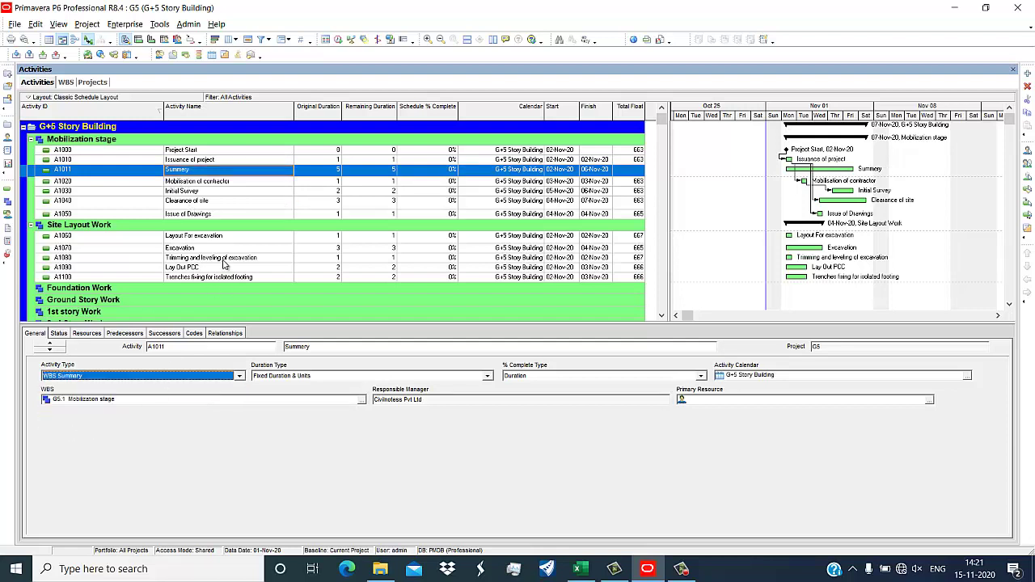
click(214, 199)
click(217, 170)
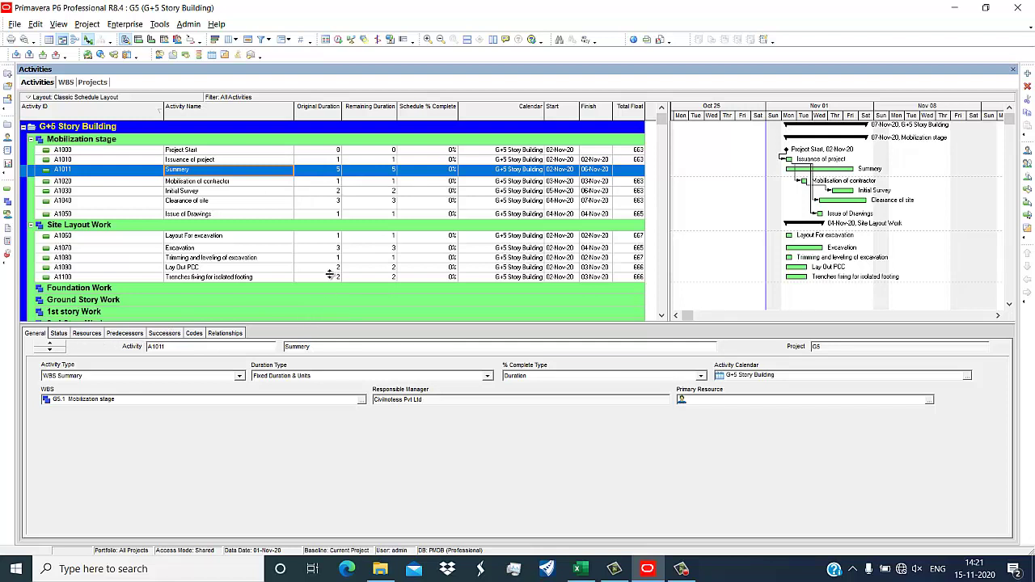
click(336, 42)
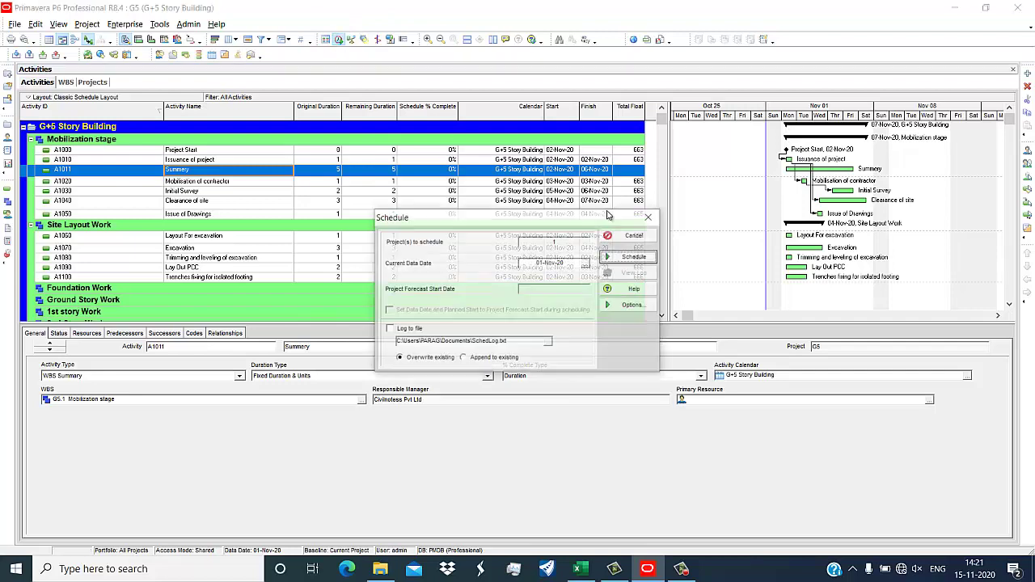
click(631, 258)
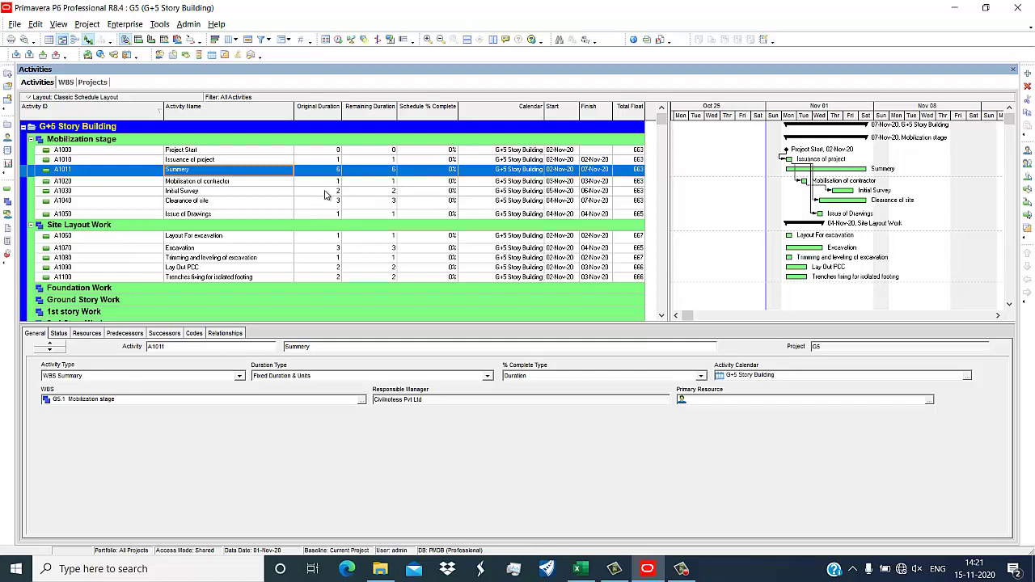
Step: Set Initial Survey's original duration to 3 and recalculate the project schedule
click(328, 191)
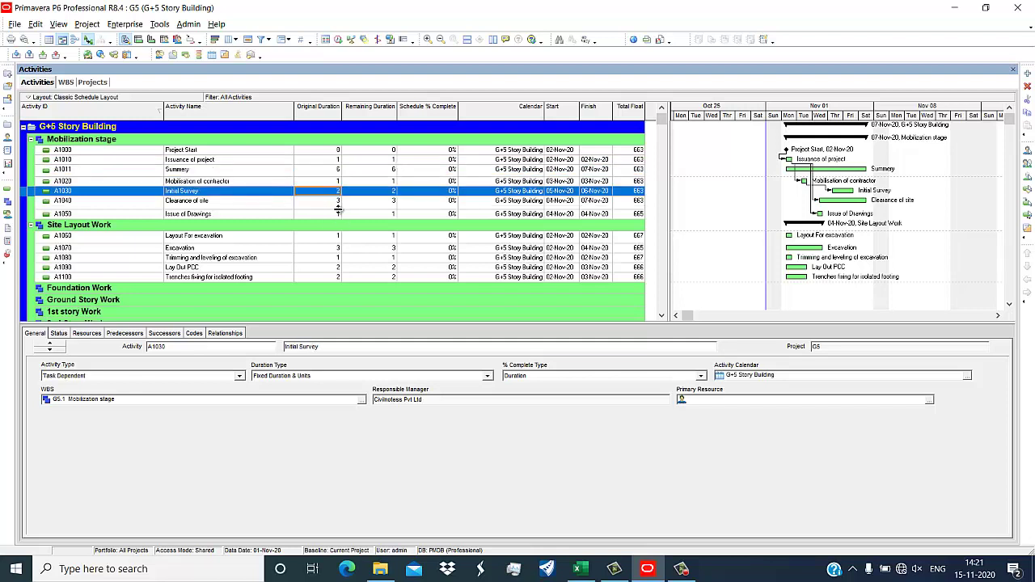
click(362, 202)
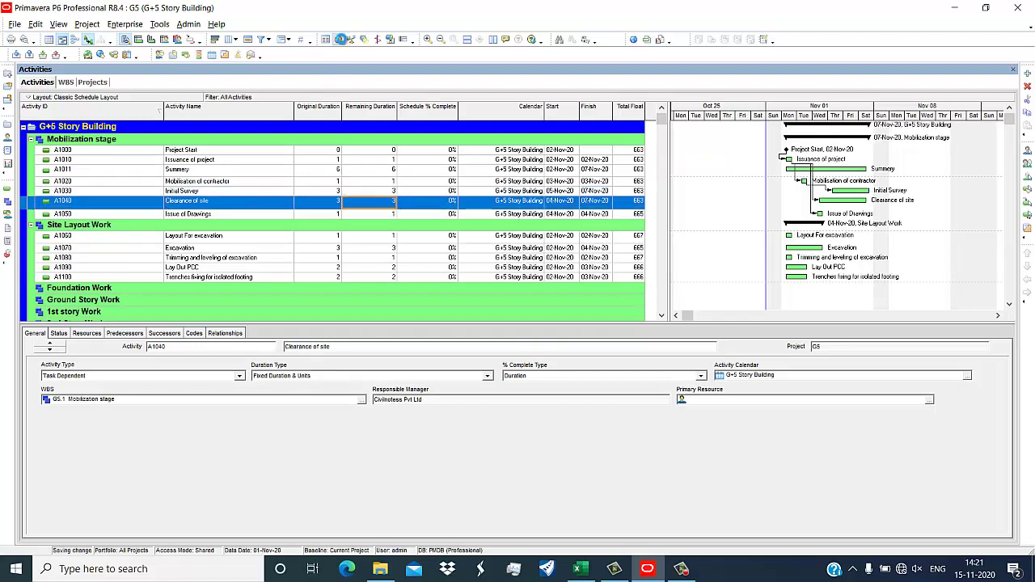
click(339, 39)
click(622, 257)
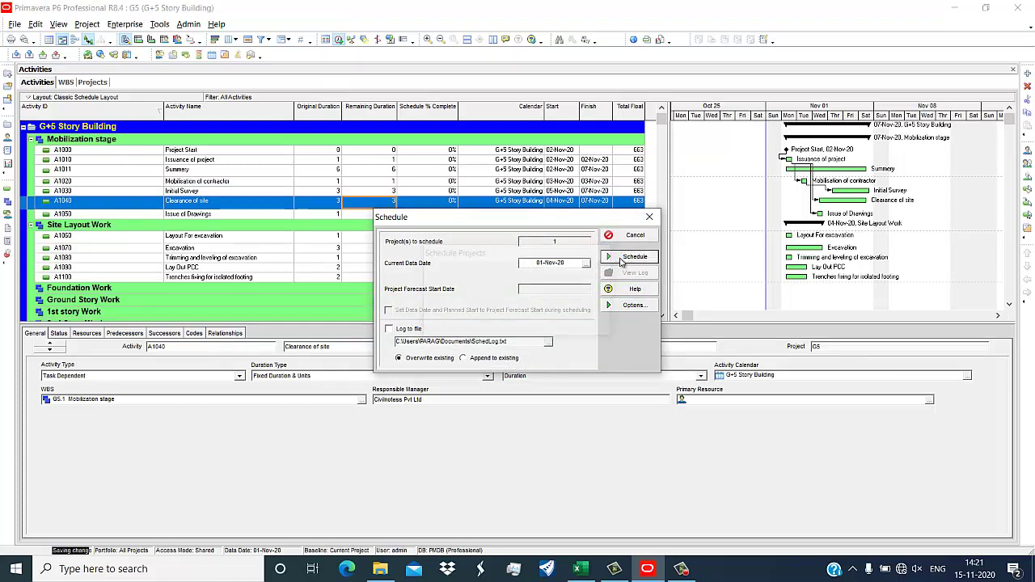
click(376, 170)
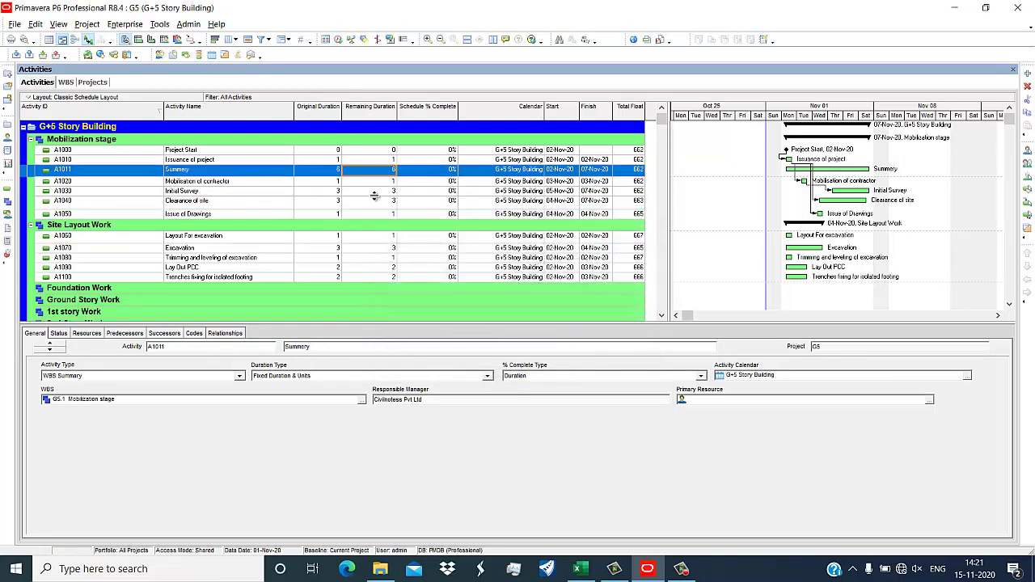
Step: Set Issue of Drawings' original duration to 3 and recalculate the project schedule
click(339, 214)
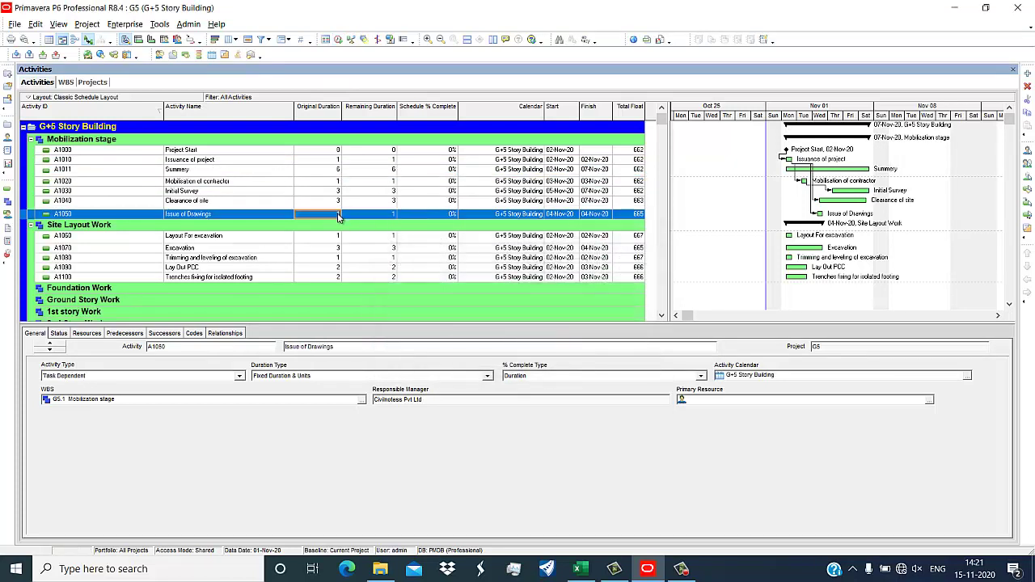
click(339, 214)
text(3)
click(411, 190)
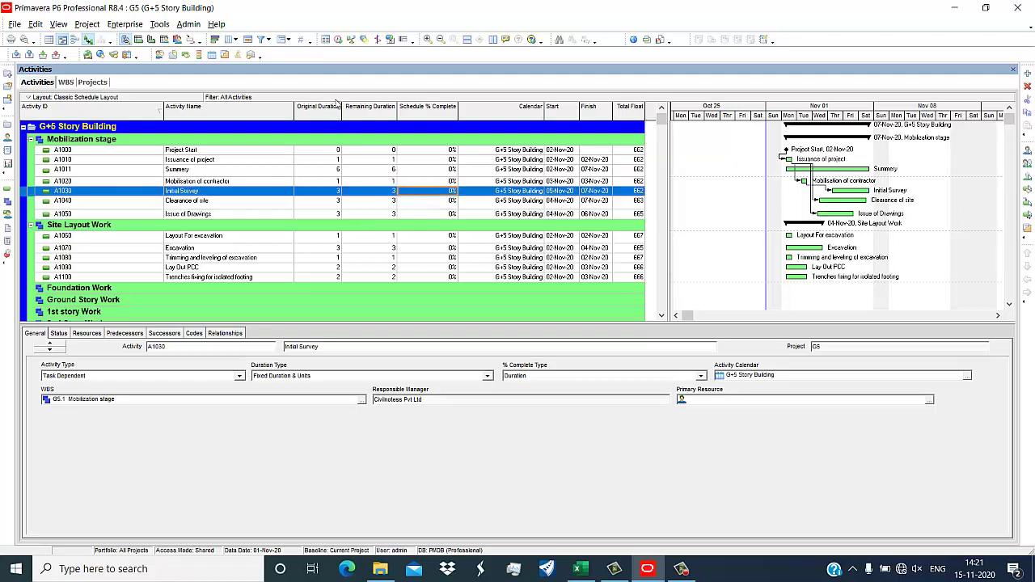
click(338, 39)
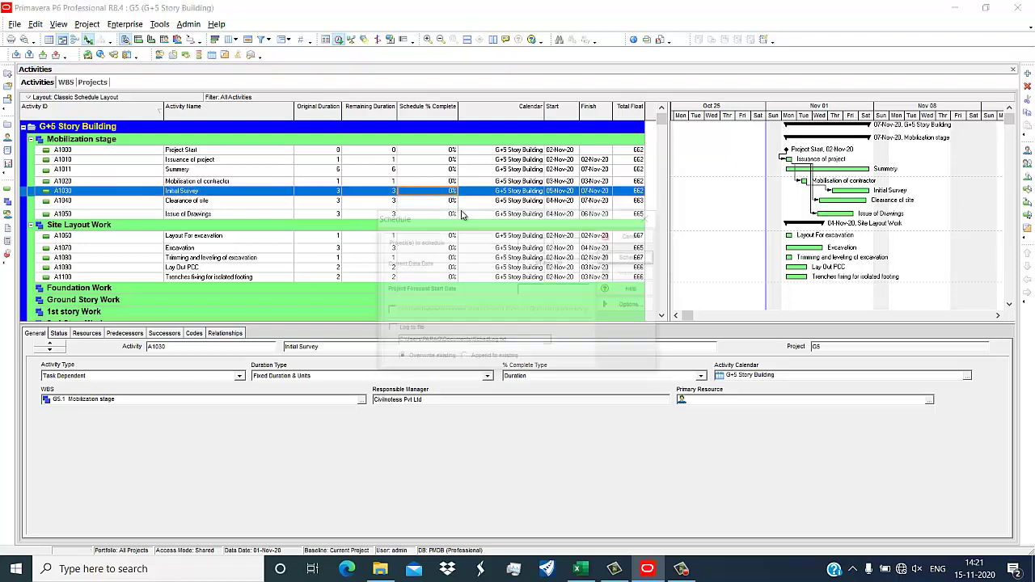
click(614, 256)
click(339, 171)
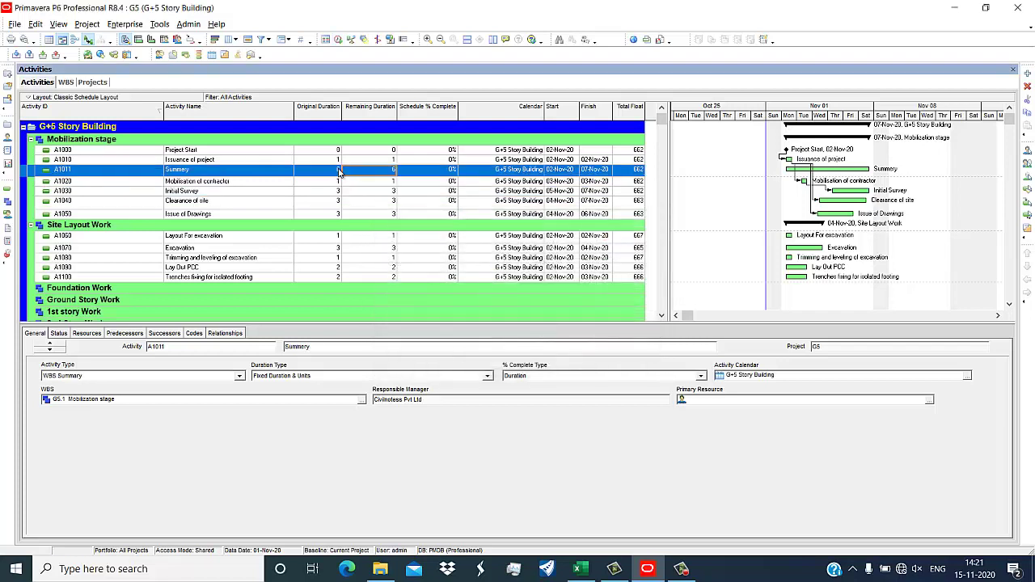
Step: Select the G+5 Story Building project row and run the schedule calculation once more
click(51, 131)
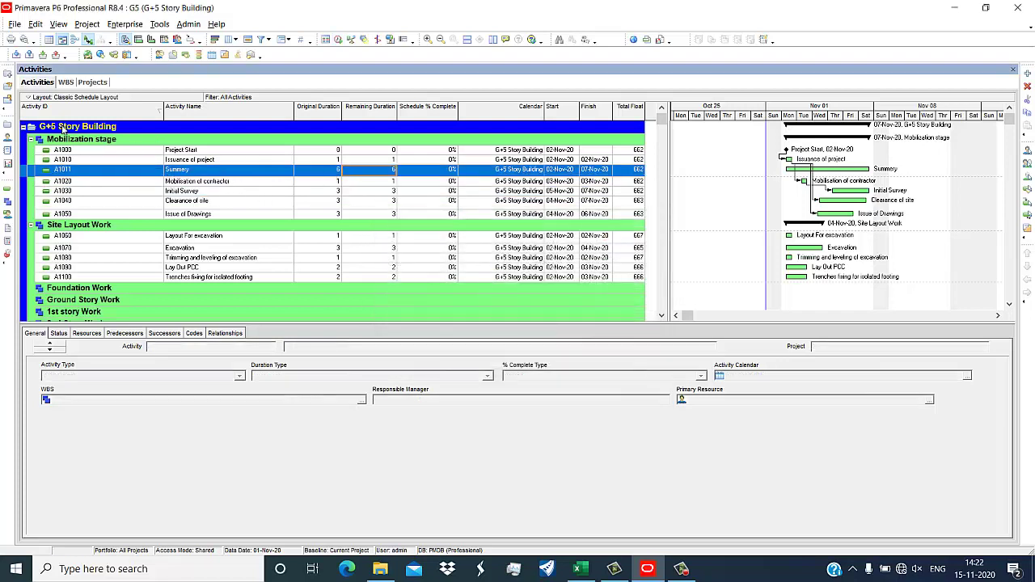
click(338, 39)
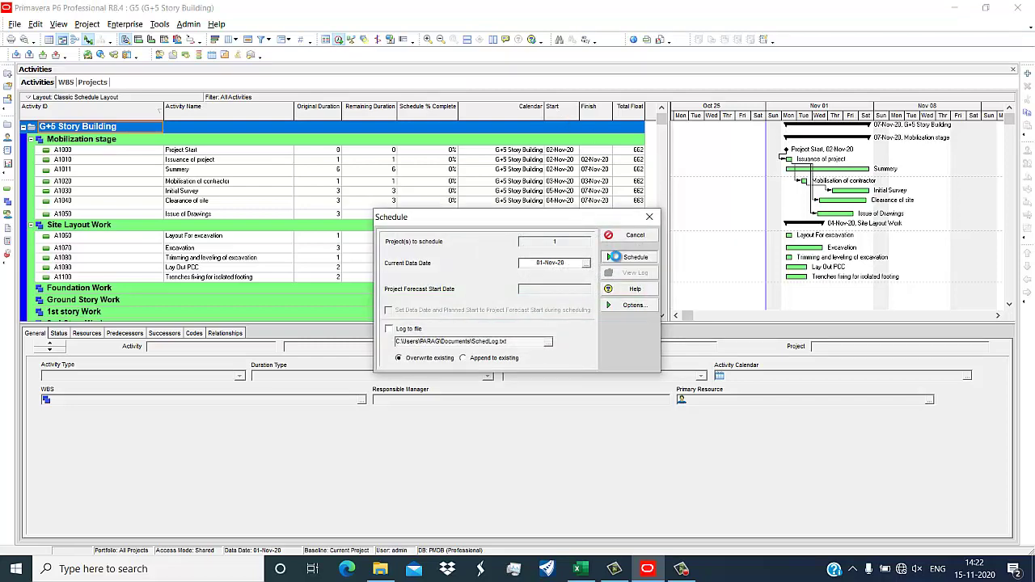
click(613, 259)
click(372, 152)
click(369, 181)
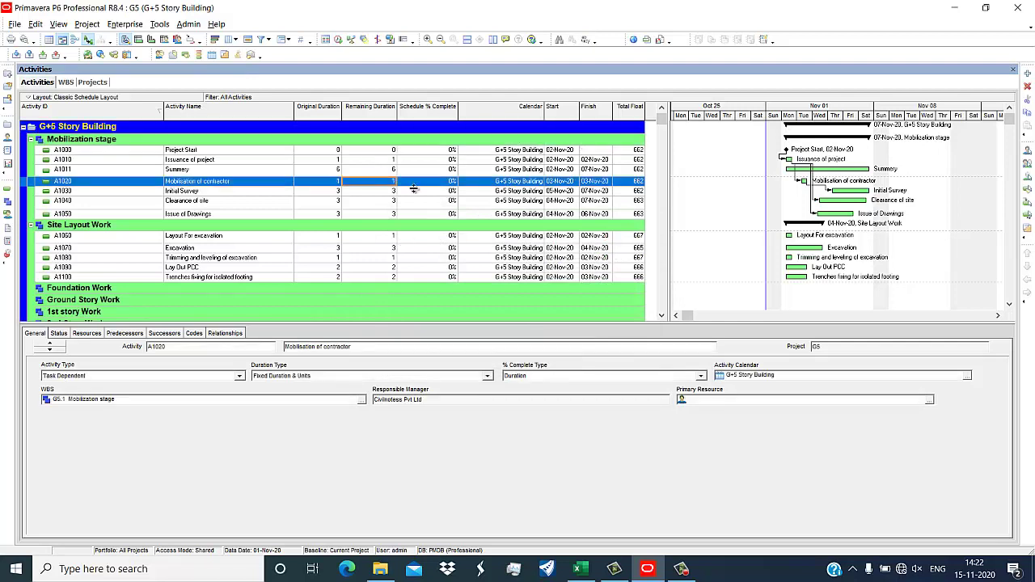
Step: Set the Summery activity's type to Resource Dependent
click(336, 170)
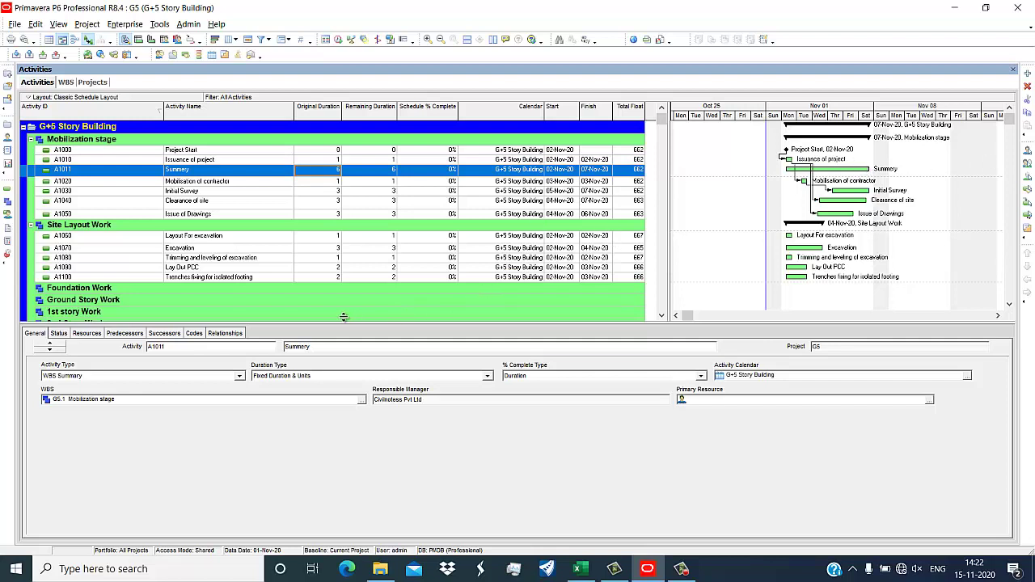
click(223, 377)
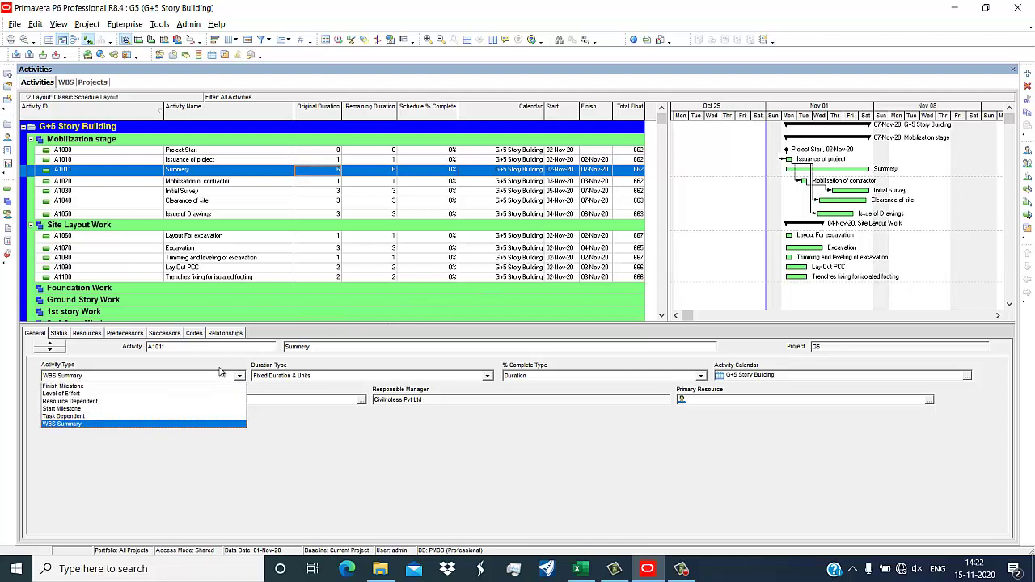
click(105, 402)
click(261, 203)
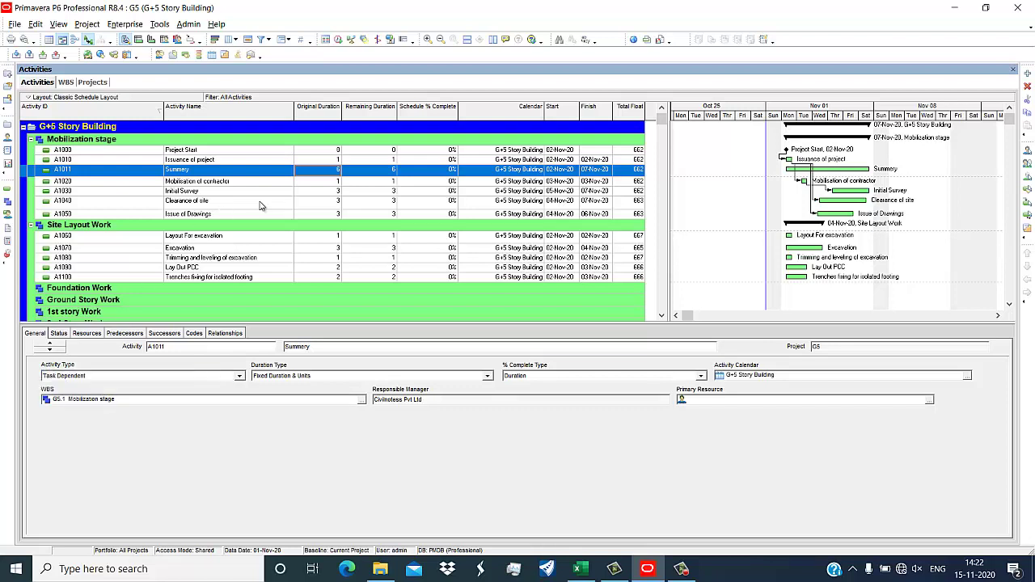
click(254, 171)
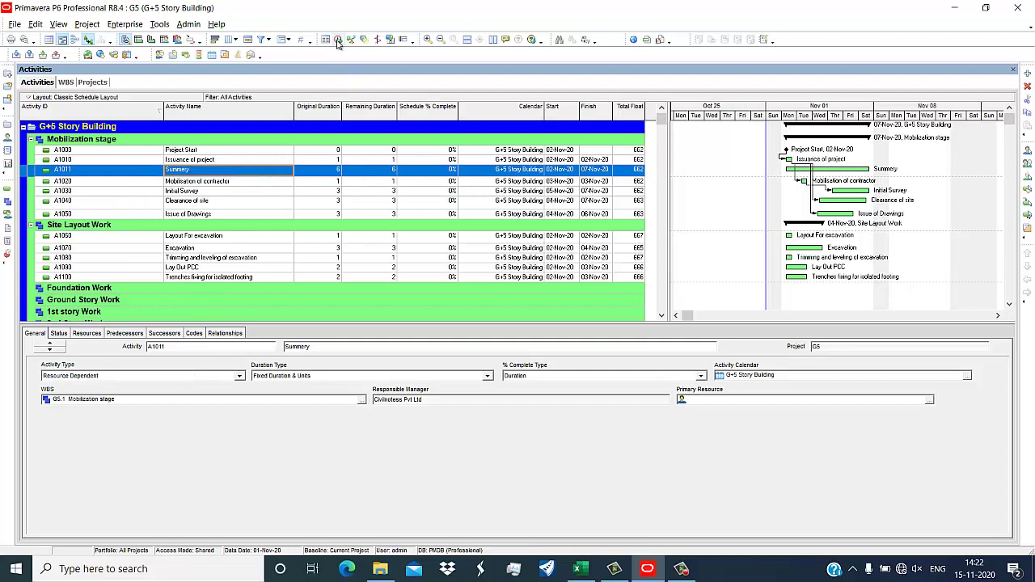
Step: Assign the Trades - 5 Day Workweek calendar to the Summery activity and recalculate the project schedule
click(516, 172)
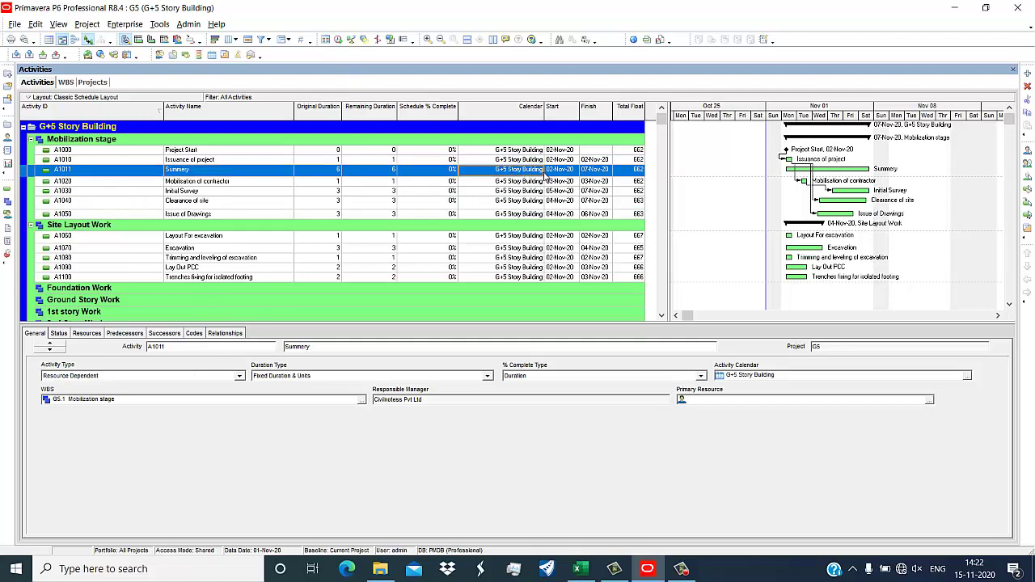
click(544, 172)
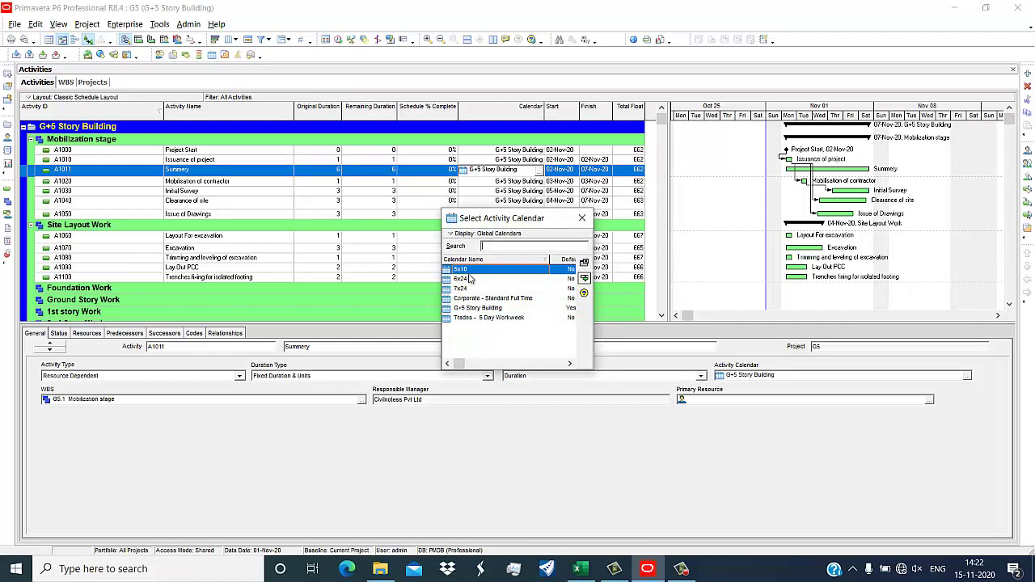
click(487, 318)
double_click(481, 318)
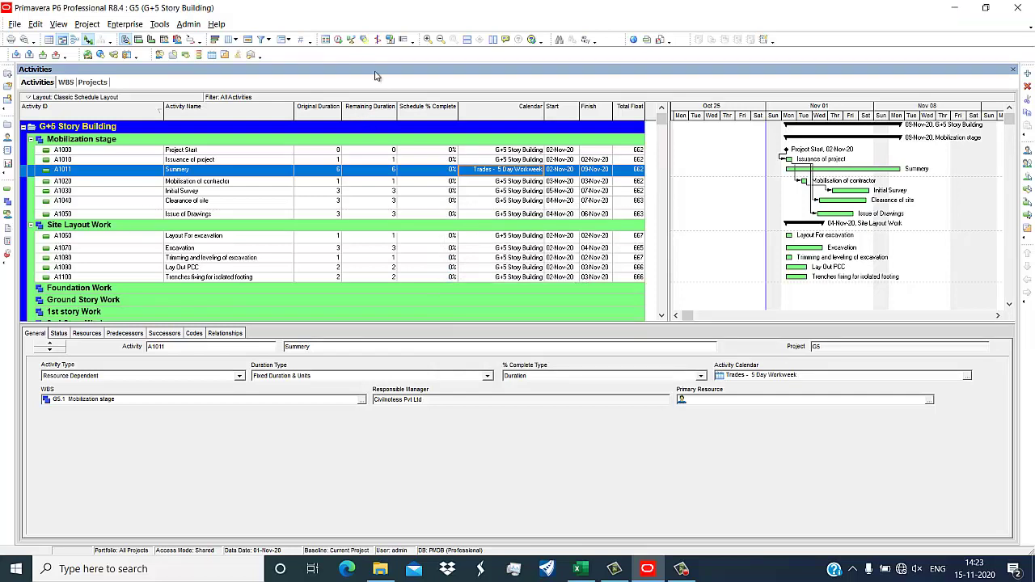
click(338, 39)
click(628, 257)
click(385, 184)
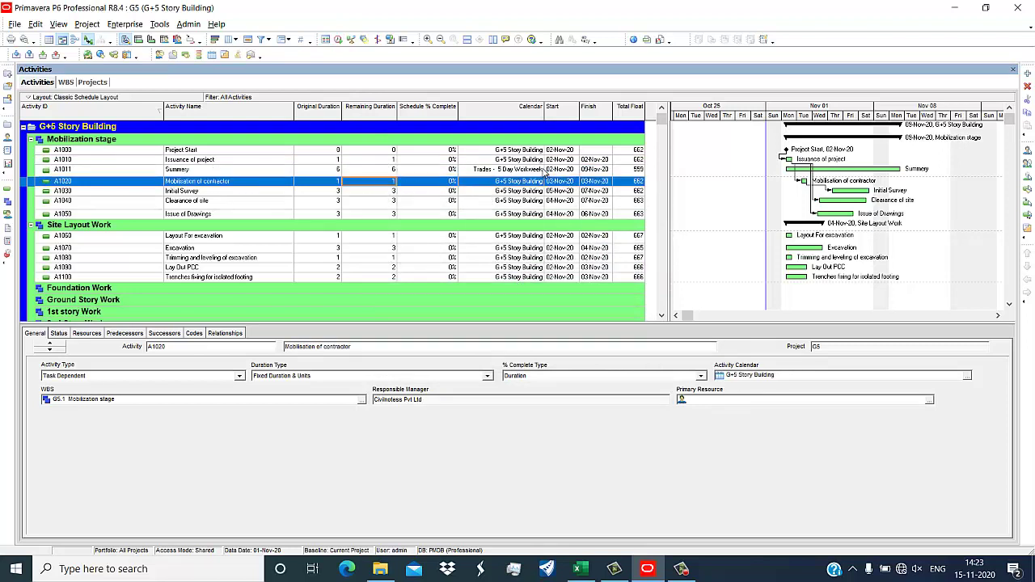
Step: Change the Summery activity's type to Level of Effort
click(493, 172)
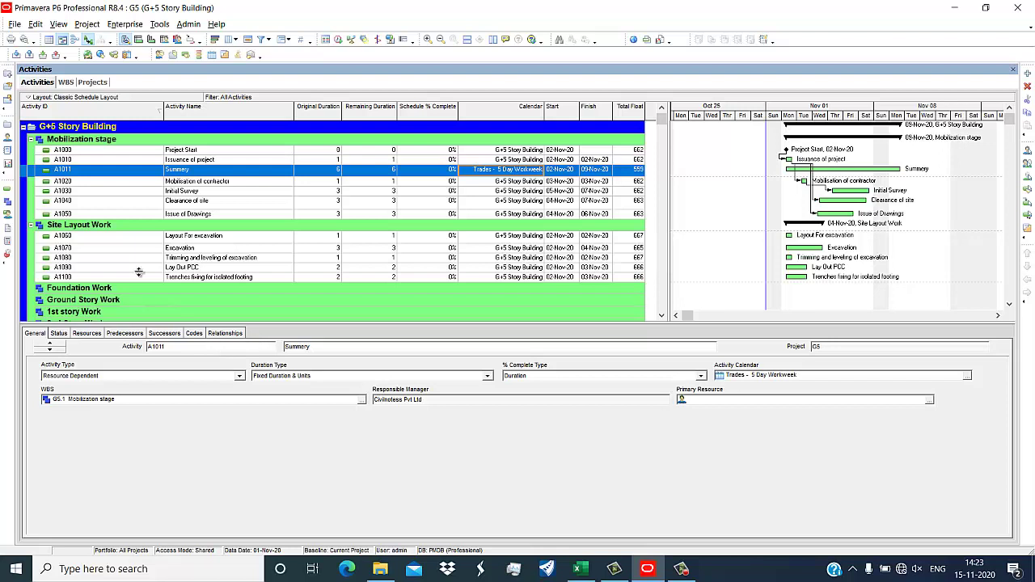
click(177, 378)
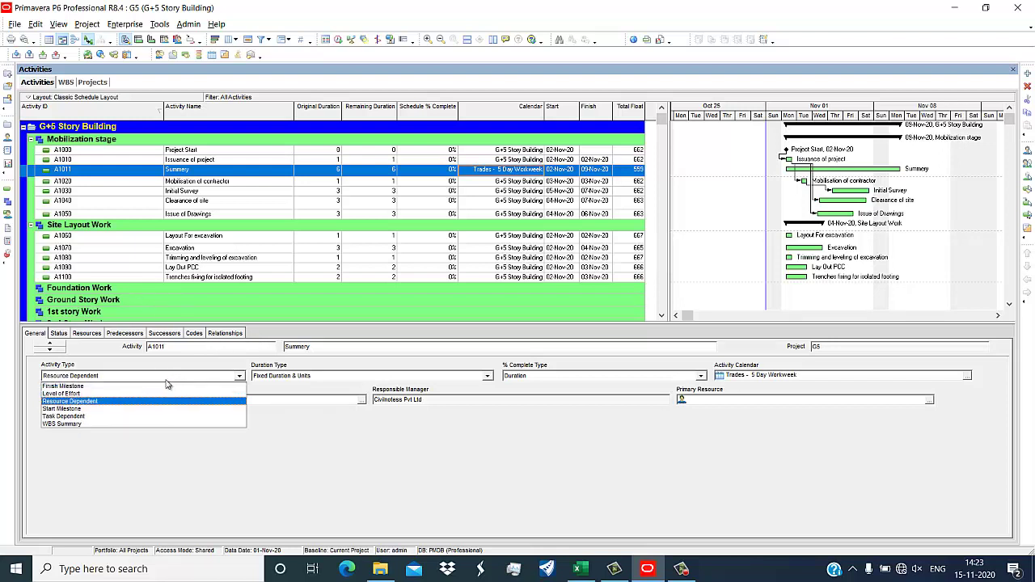
click(84, 394)
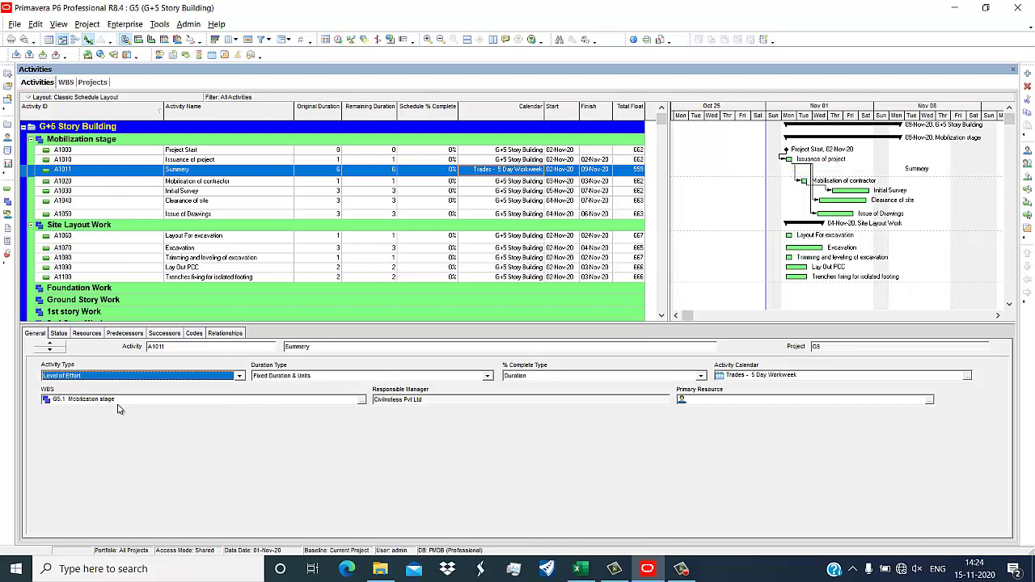
click(195, 193)
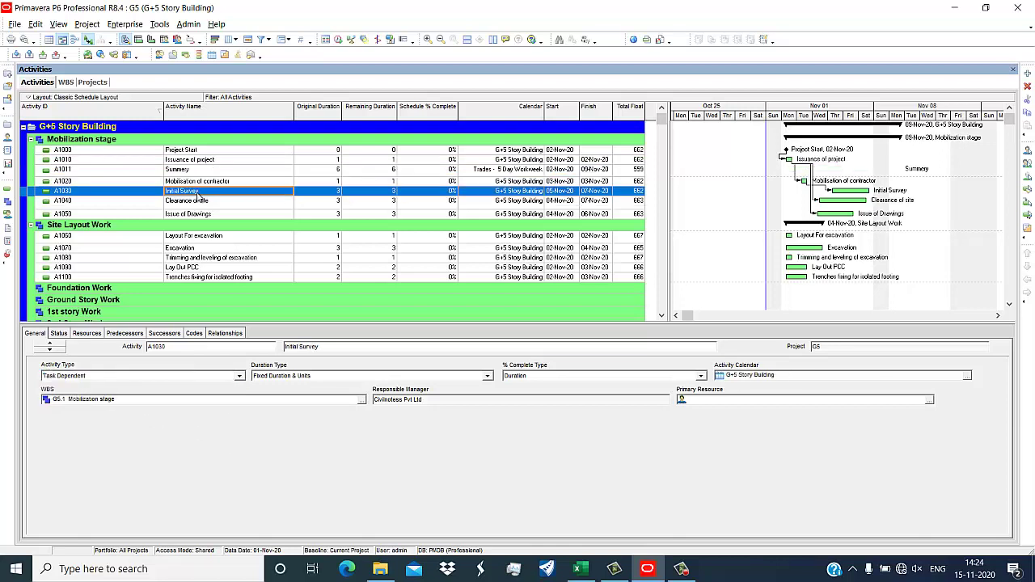
Step: Change the Summery activity's ID to A1051 so it follows Issue of Drawings in the Mobilization stage
click(181, 171)
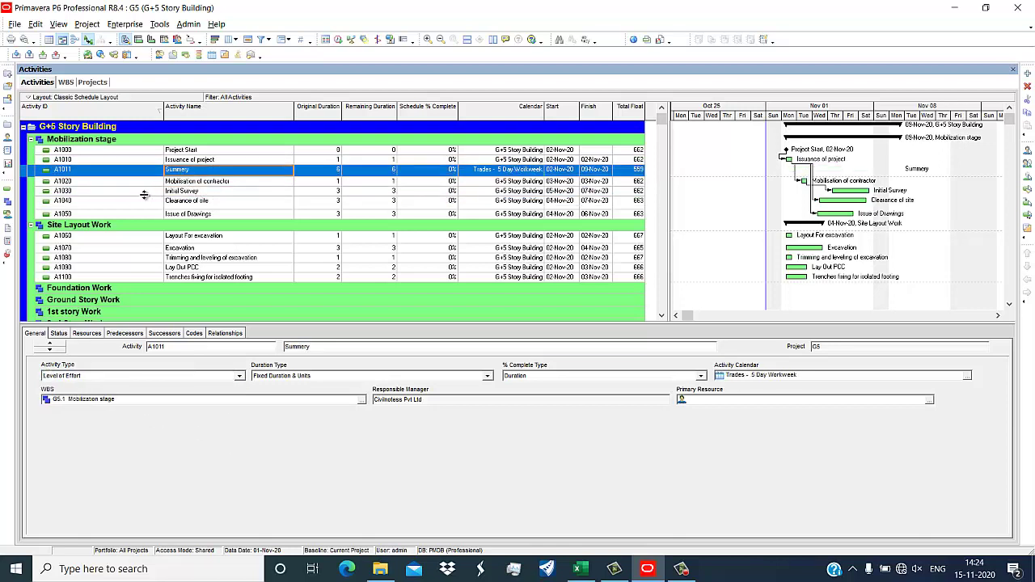
click(118, 175)
click(85, 170)
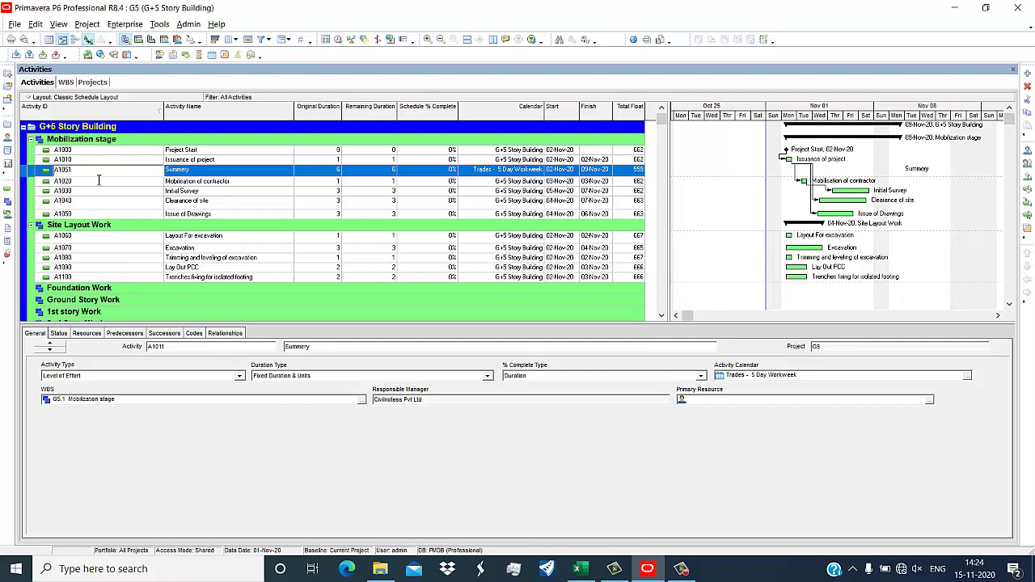
click(113, 212)
click(81, 214)
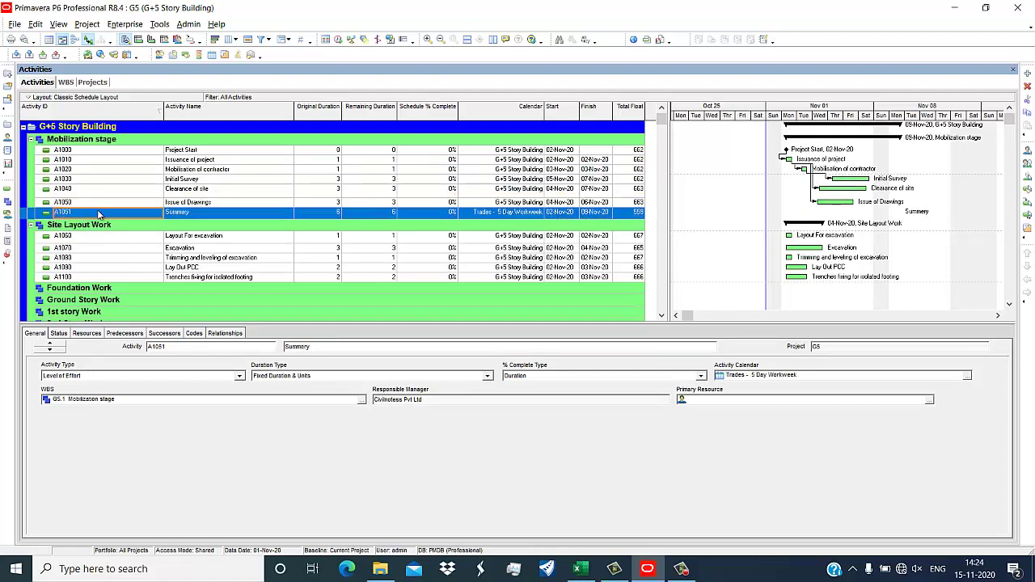
Step: Examine the Gantt chart's bar definitions, including the Level of Effort bars, without changing them
right_click(193, 217)
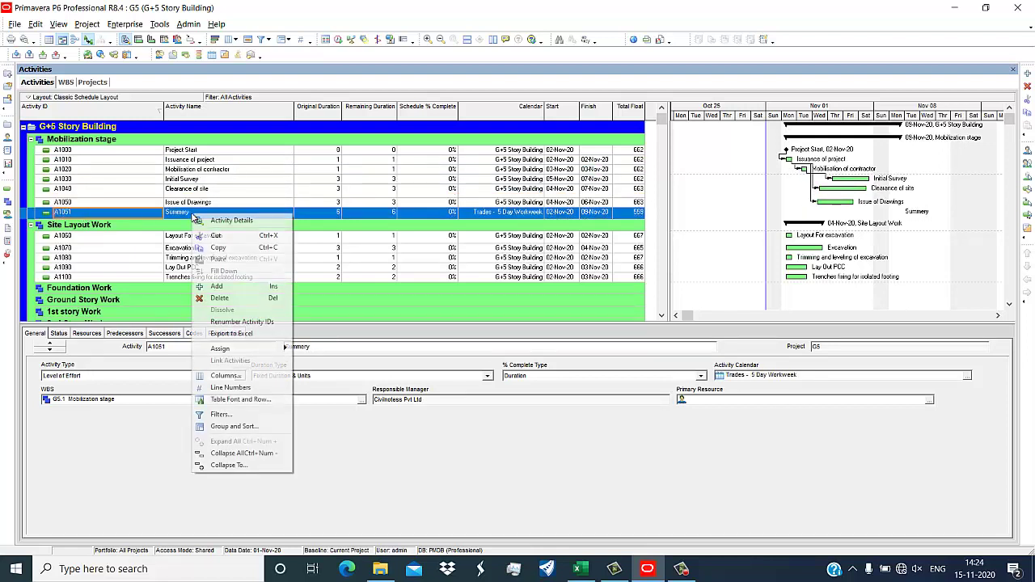
key(Escape)
click(878, 226)
right_click(826, 213)
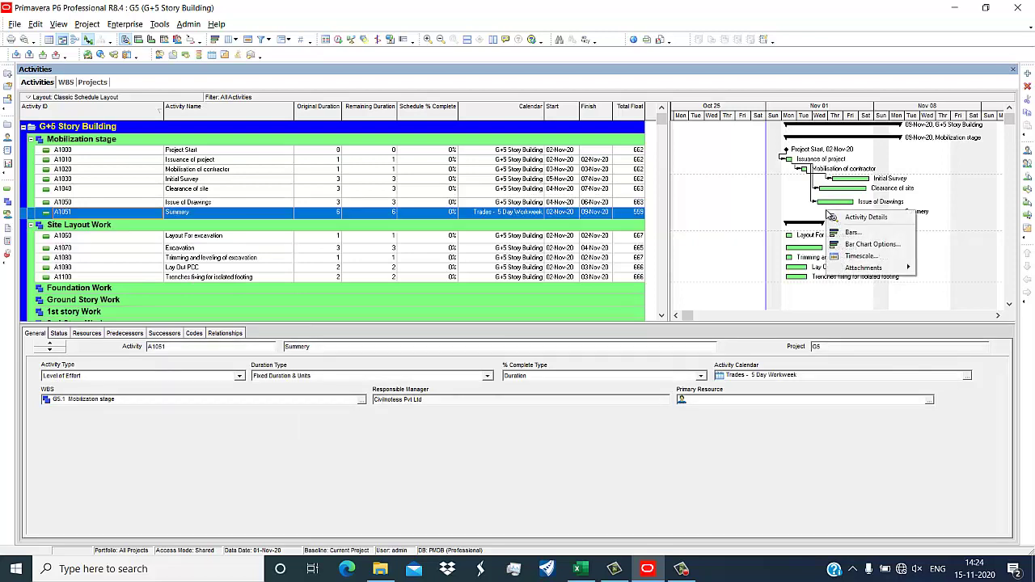
click(841, 225)
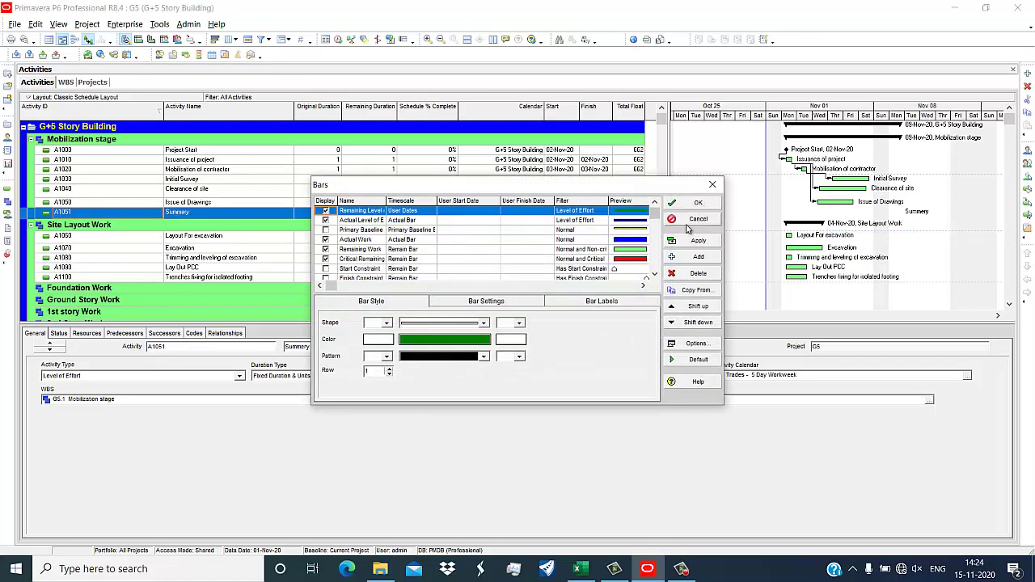
click(713, 184)
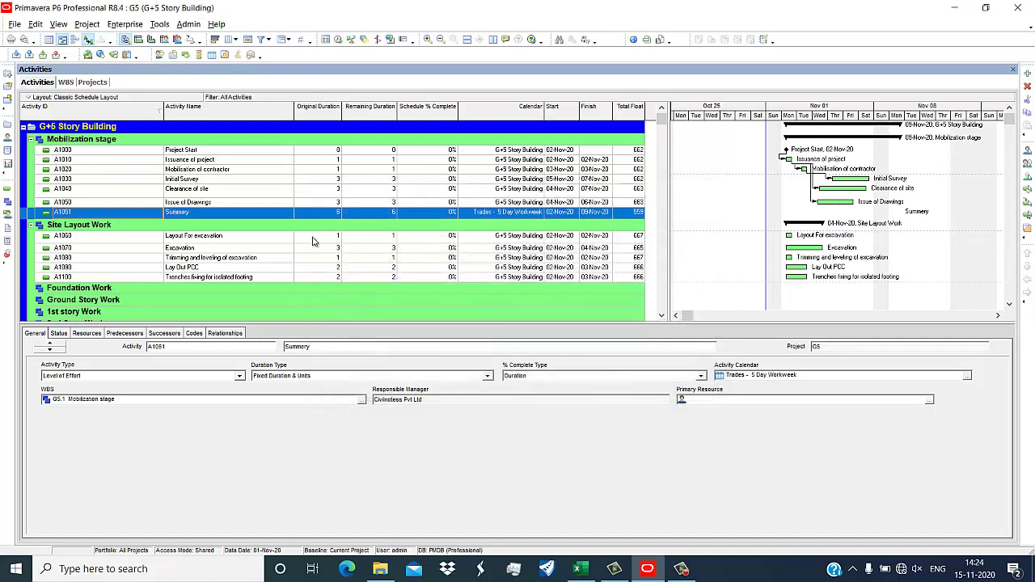
Step: Assign the G+5 Story Building calendar to the Summery activity
click(534, 212)
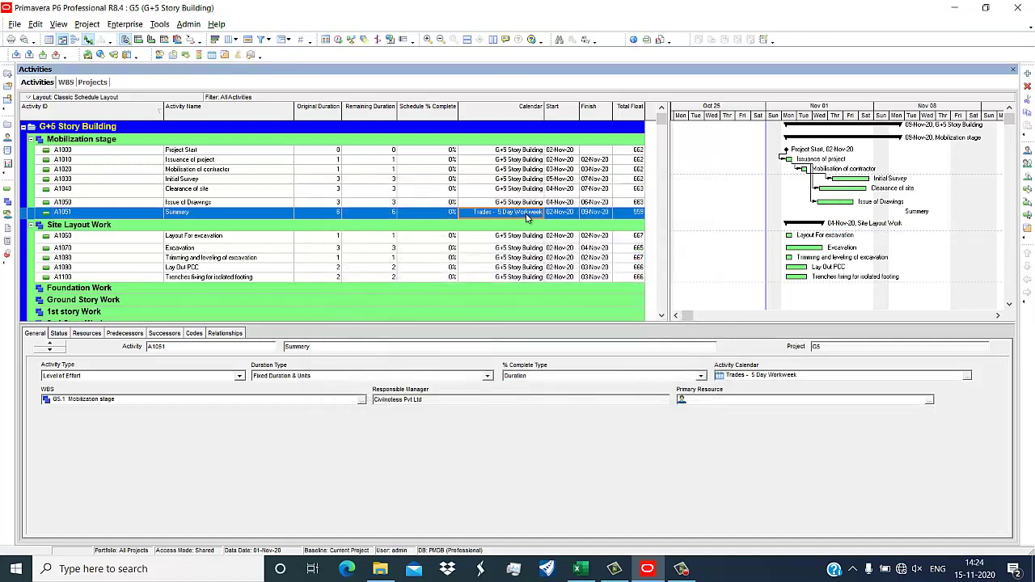
click(534, 211)
click(542, 211)
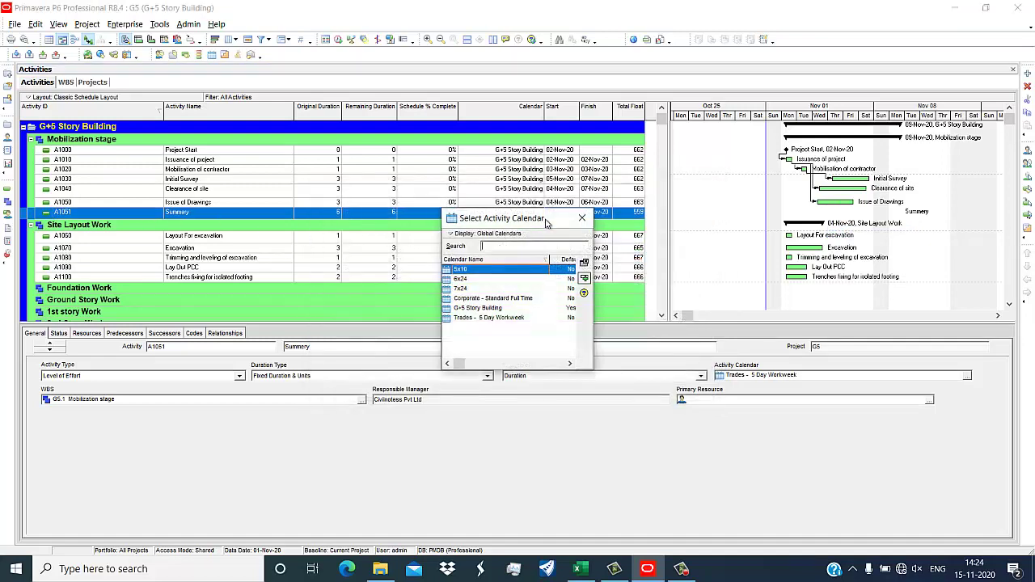
double_click(478, 308)
click(512, 259)
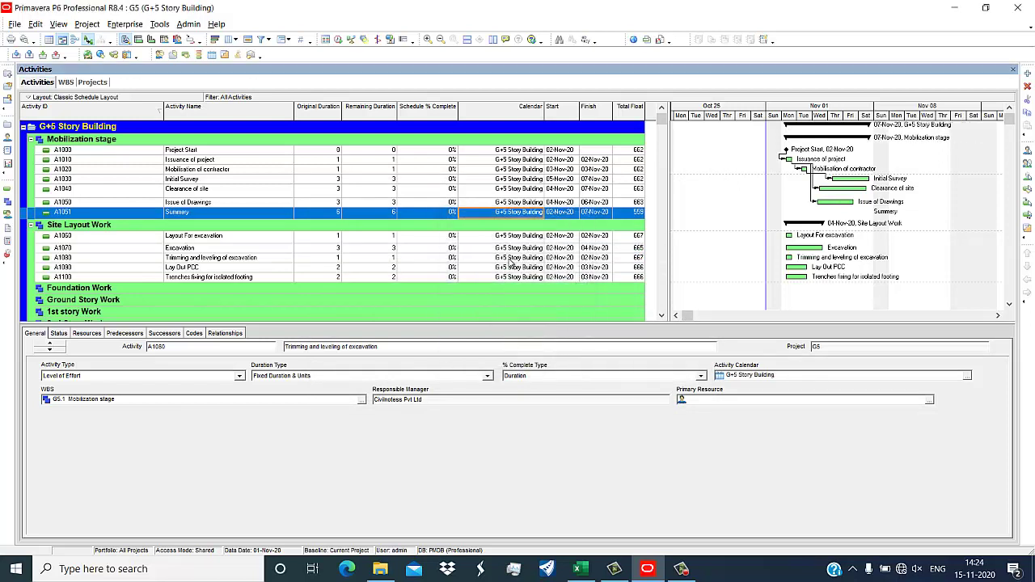
click(511, 215)
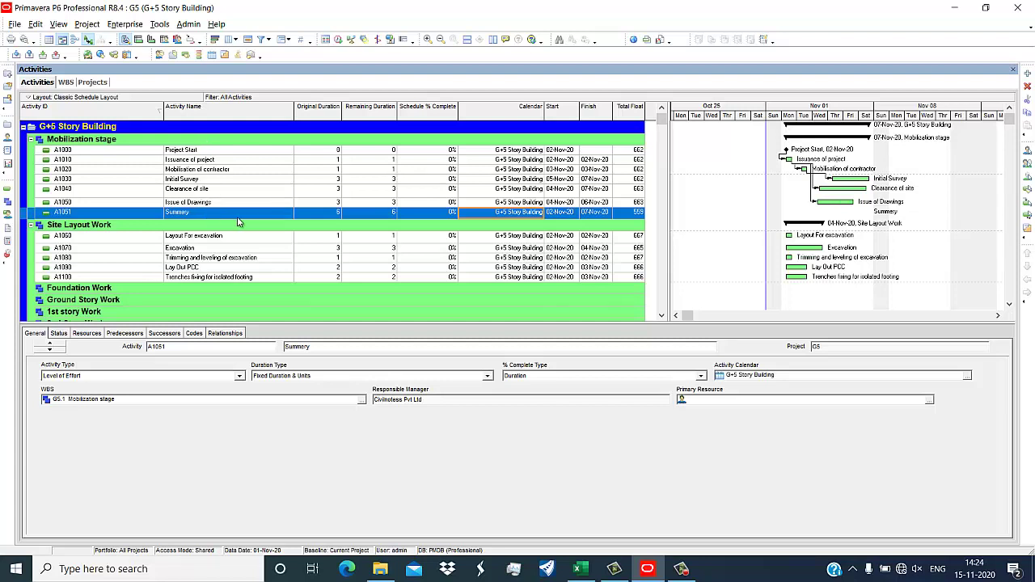
Step: Run the schedule calculation and check the Summery activity's start and finish dates
click(337, 39)
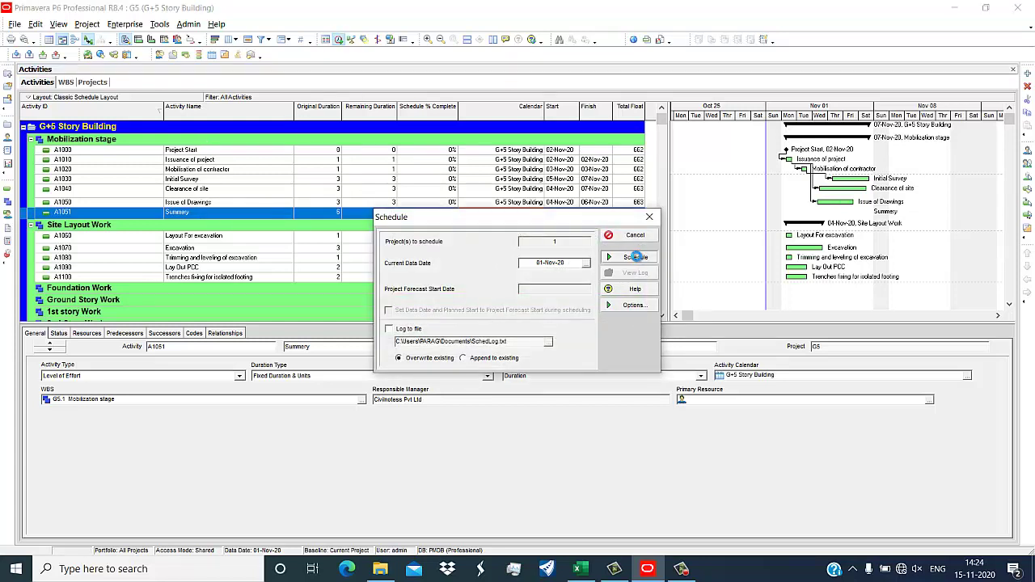
click(635, 256)
click(583, 268)
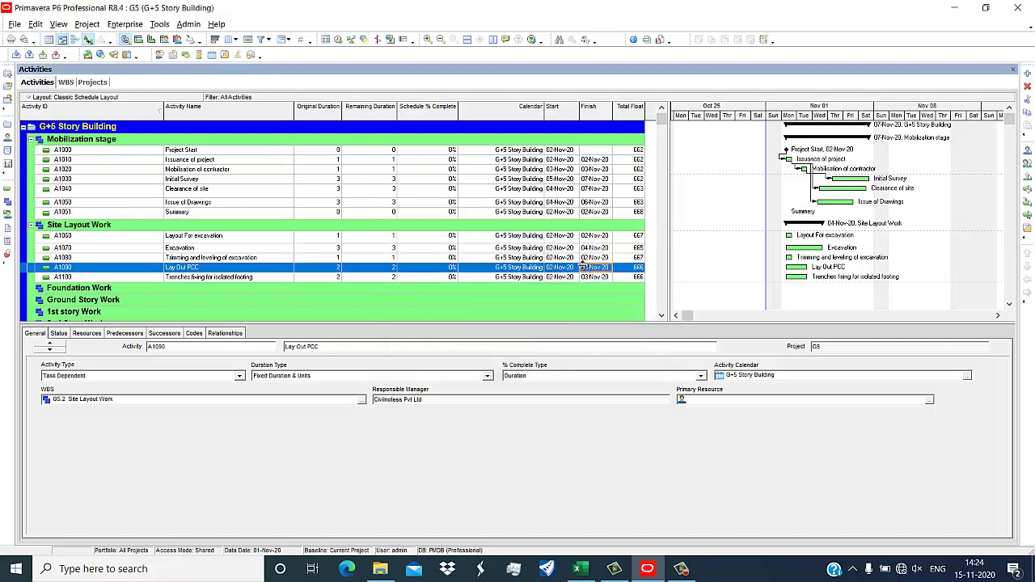
click(560, 227)
click(557, 214)
click(598, 215)
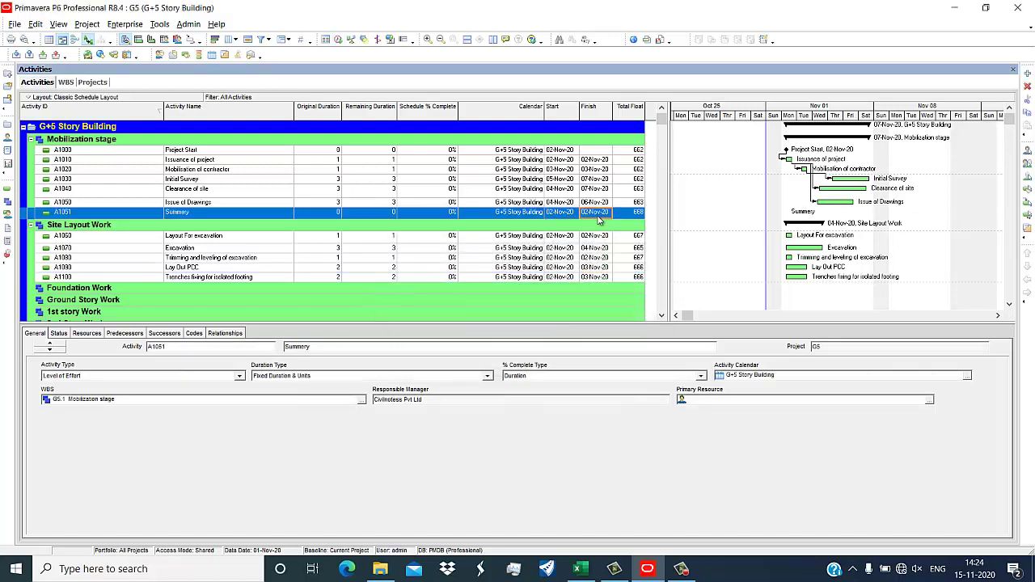
Step: Delete the Summery activity from the Mobilization stage
click(385, 215)
key(Up)
click(387, 217)
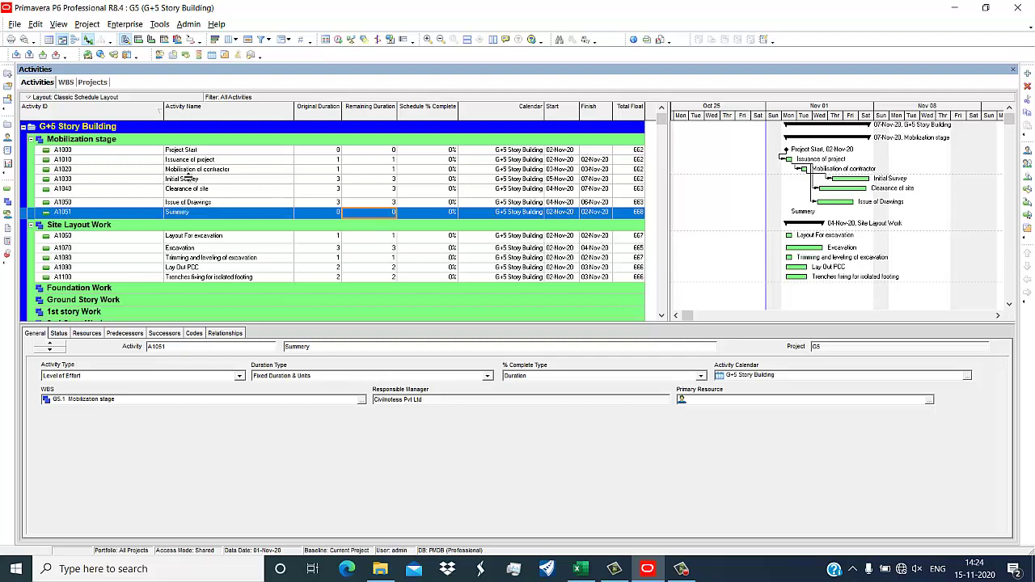
click(1027, 86)
click(493, 316)
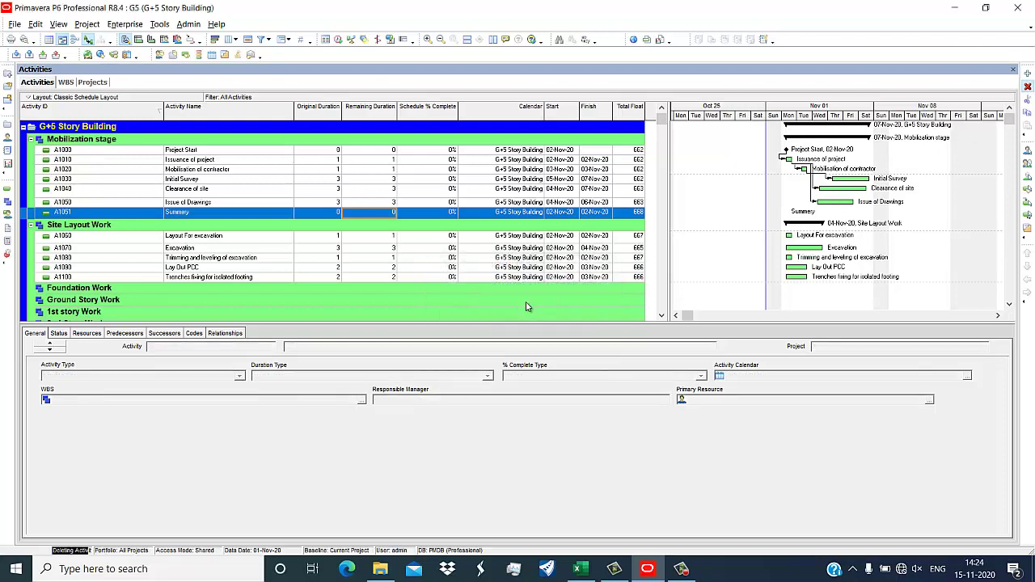
click(288, 180)
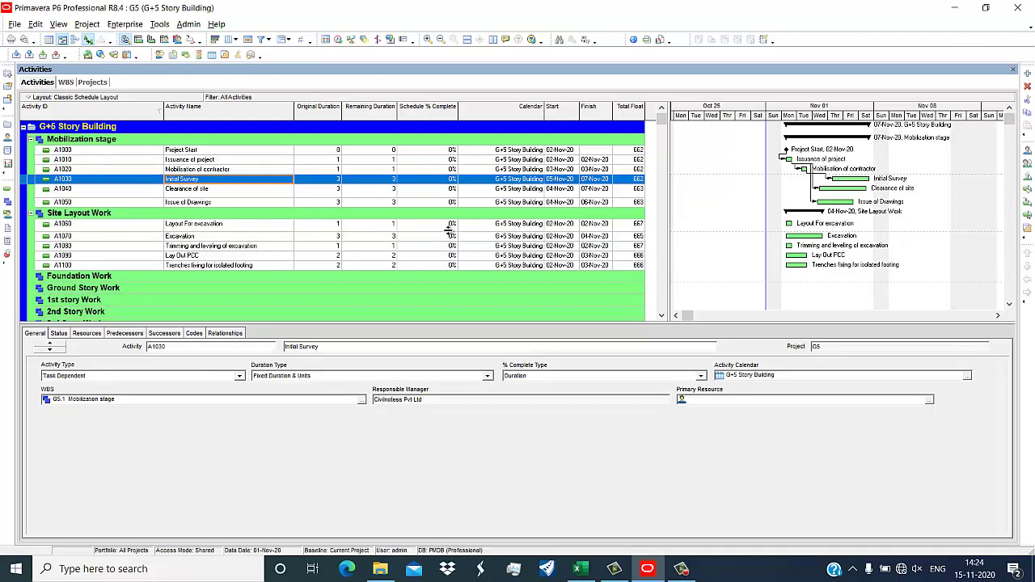